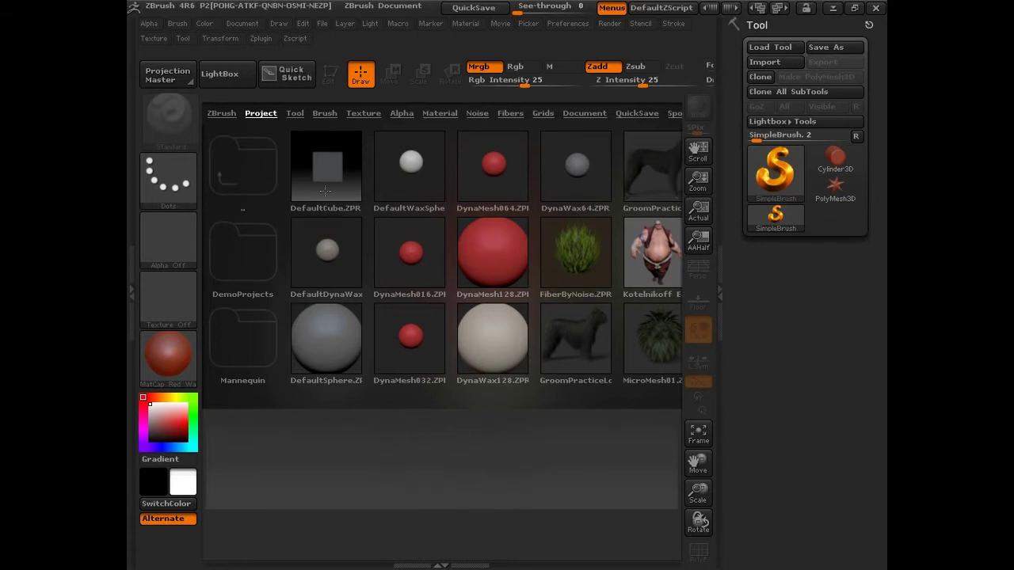
- Browse the LightBox project thumbnails, close LightBox, and bring up the tool list
left_click(232, 75)
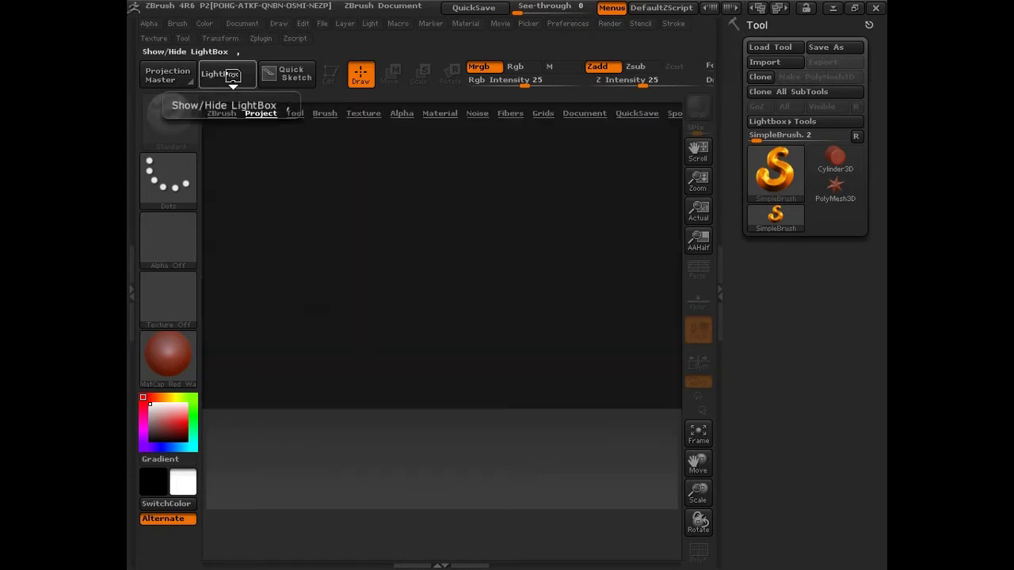
left_click(232, 75)
mouse_move(532, 275)
left_mouse_down()
mouse_move(402, 278)
mouse_move(554, 282)
left_mouse_up()
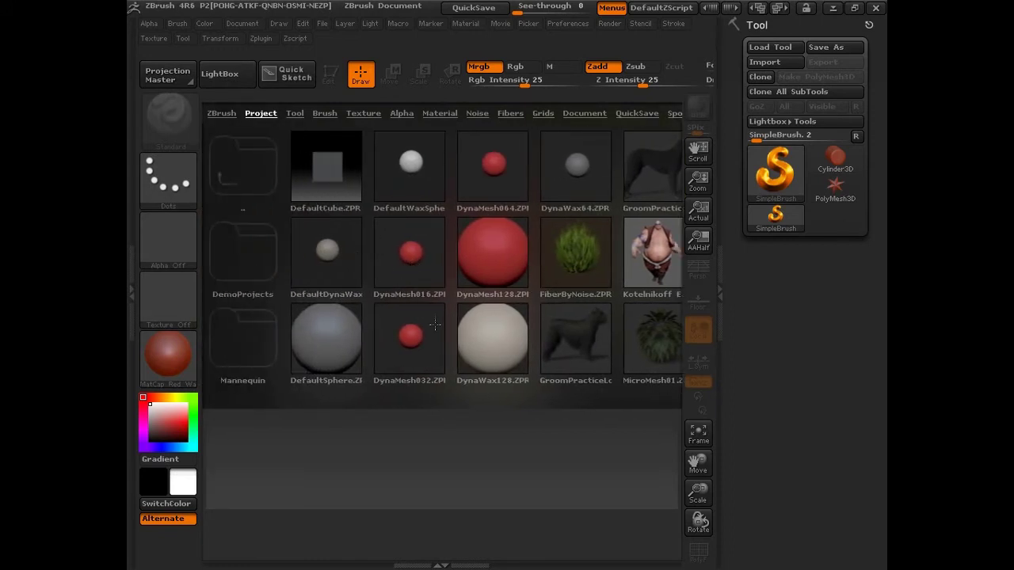
left_click(231, 76)
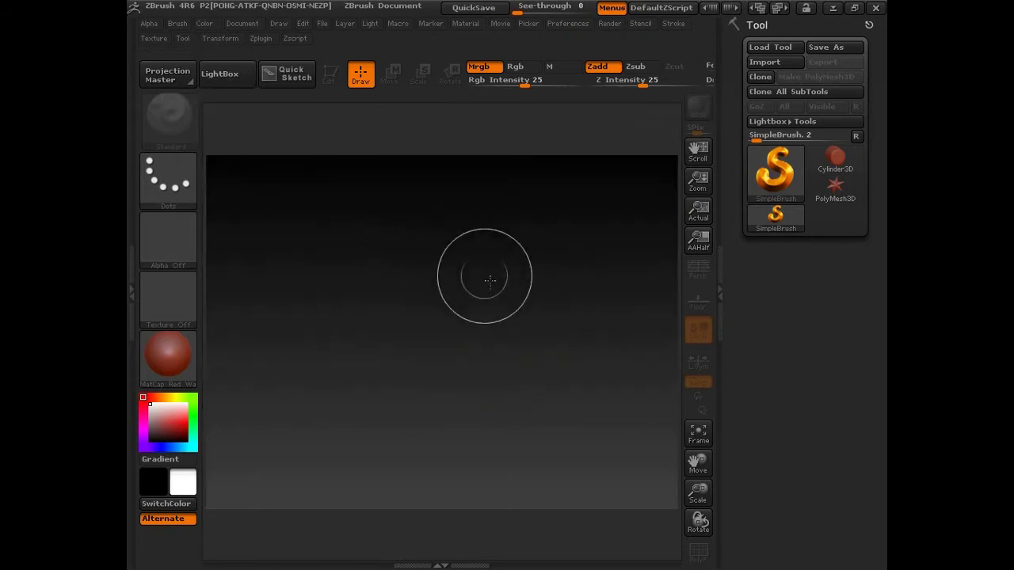
left_click(776, 171)
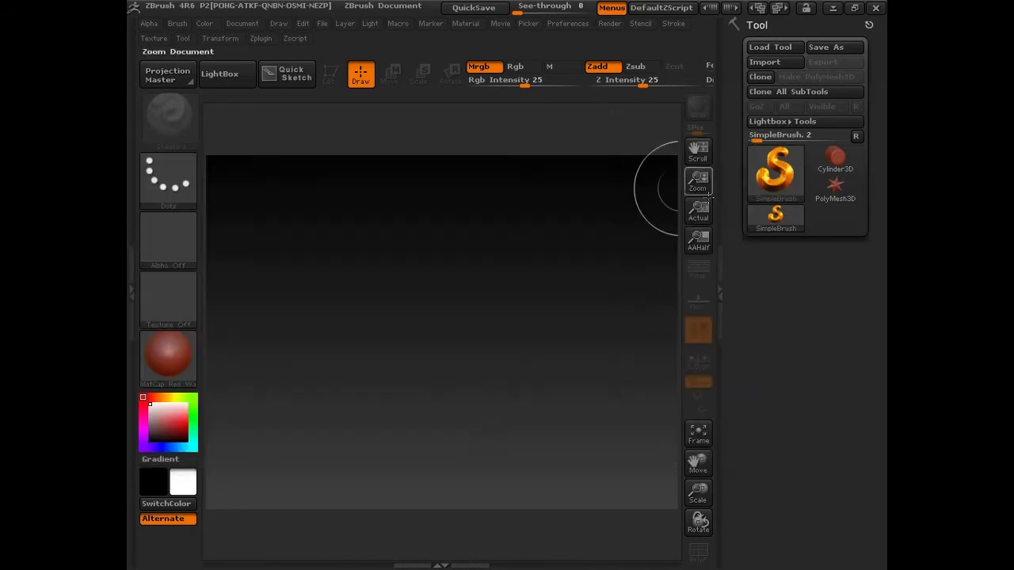
- Pick ZSphere from the tool picker's 3D meshes as the current tool
left_click(777, 169)
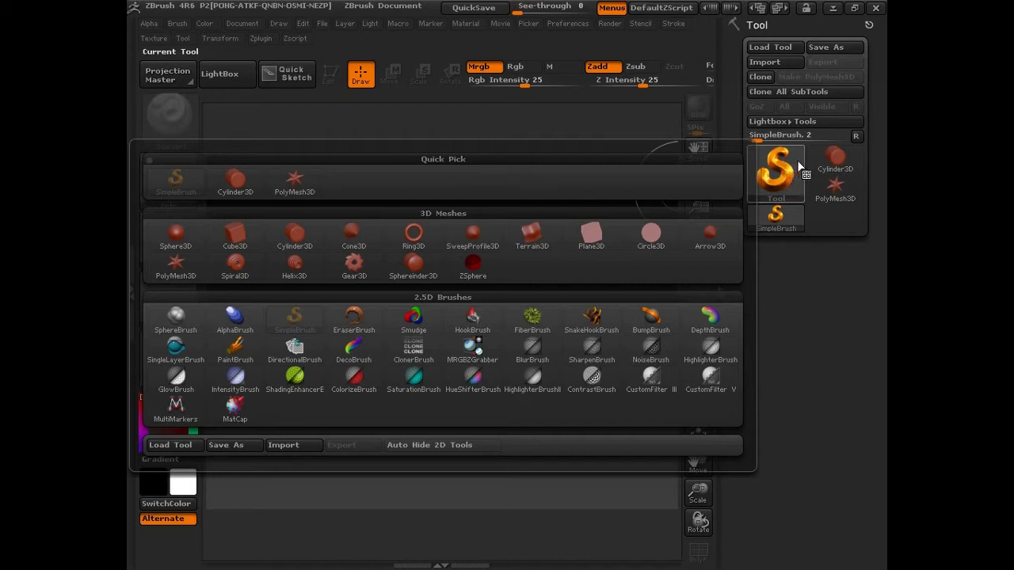
mouse_move(472, 269)
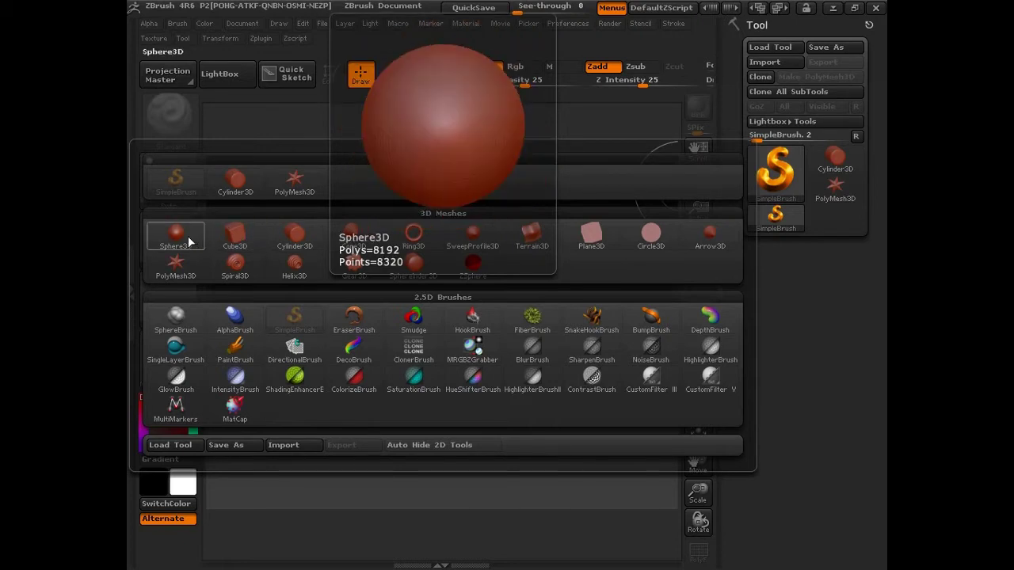
left_click(482, 276)
- Drag out and stamp several test ZSpheres, then clear the canvas with Ctrl+N
left_click_drag(452, 315, 459, 418)
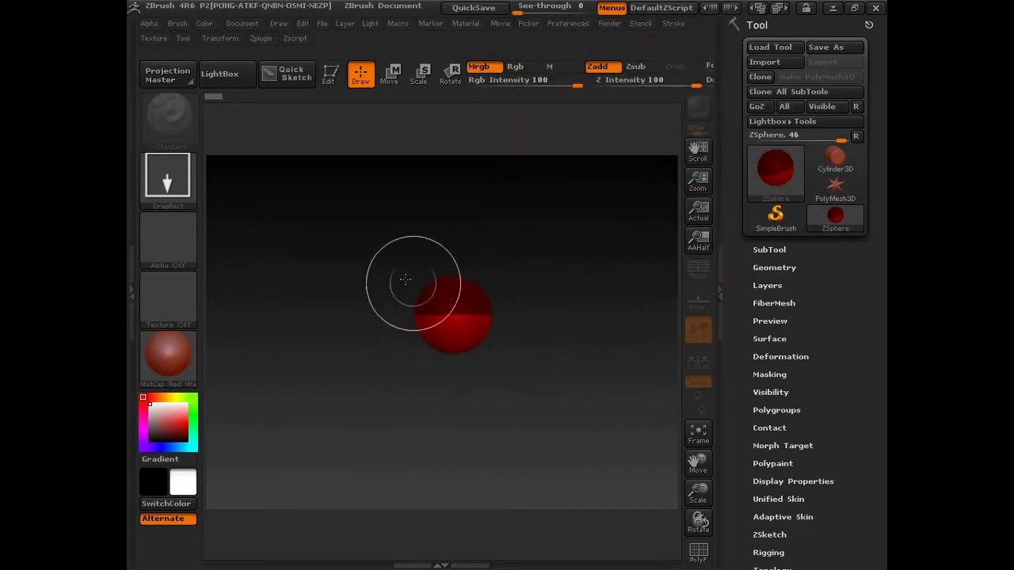
mouse_move(351, 247)
left_mouse_down()
mouse_move(426, 432)
mouse_move(337, 473)
left_mouse_up()
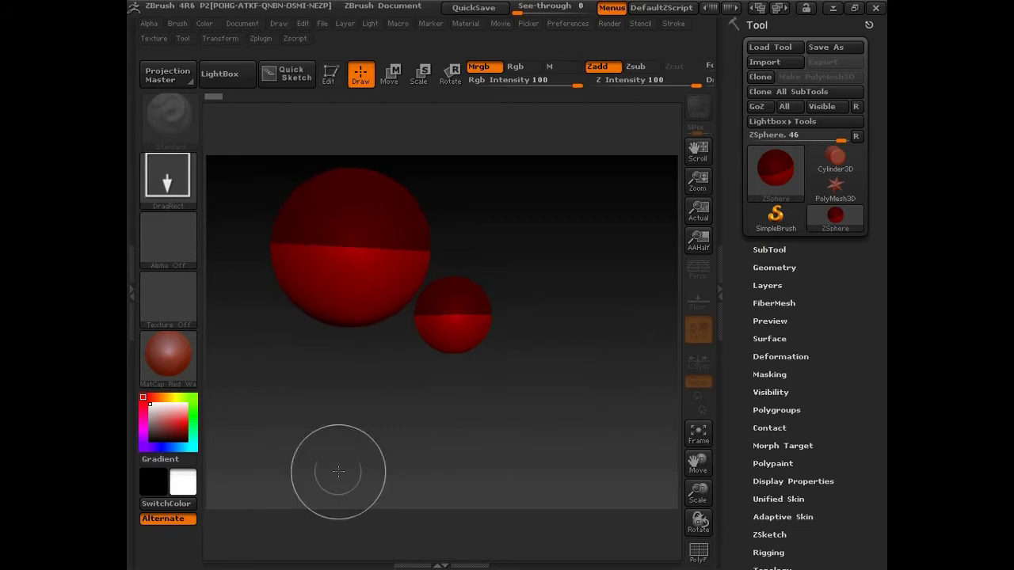
left_click(544, 251)
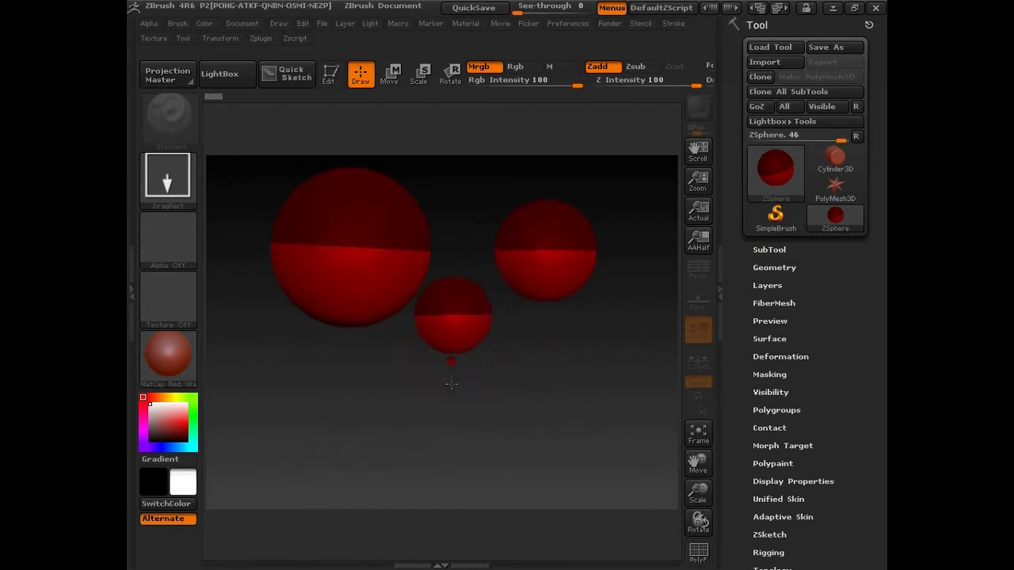
left_click(452, 366)
left_click(325, 356)
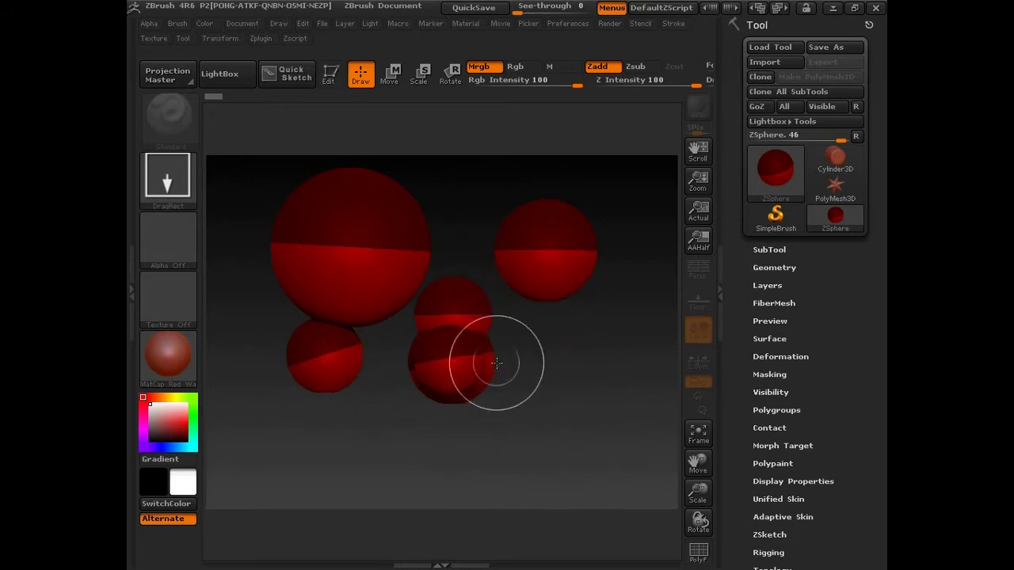
key("ctrl+n")
- Sketch nine spheres of varying sizes, clear them, then draw one ZSphere near the centre
left_click_drag(407, 212, 440, 198)
left_click_drag(539, 288, 539, 323)
left_click_drag(388, 360, 401, 364)
left_click_drag(342, 289, 365, 292)
left_click_drag(314, 338, 354, 349)
left_click_drag(431, 398, 449, 399)
left_click_drag(498, 396, 521, 398)
left_click_drag(432, 285, 446, 286)
left_click_drag(431, 327, 453, 327)
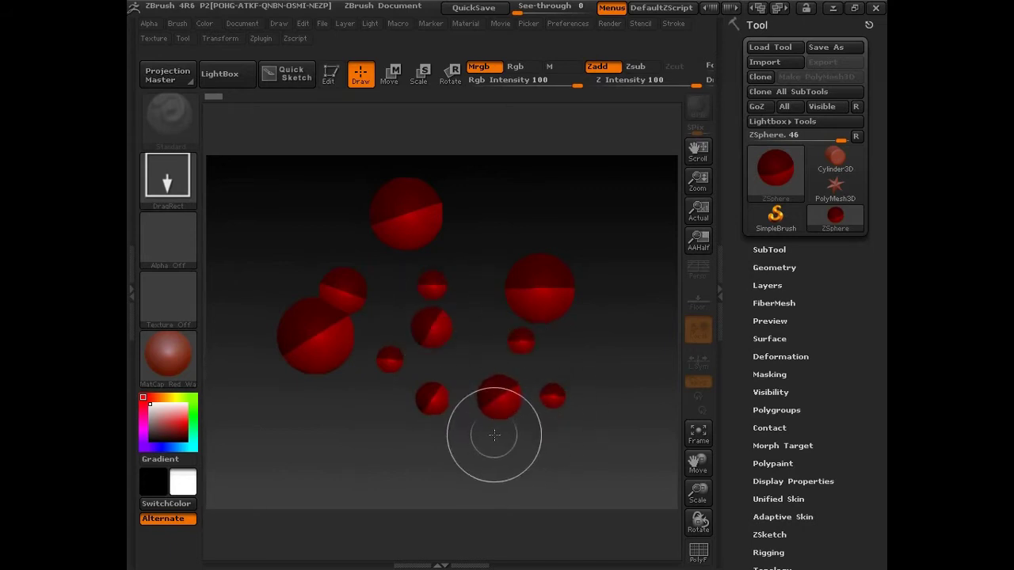
key("ctrl+n")
left_click_drag(436, 283, 436, 385)
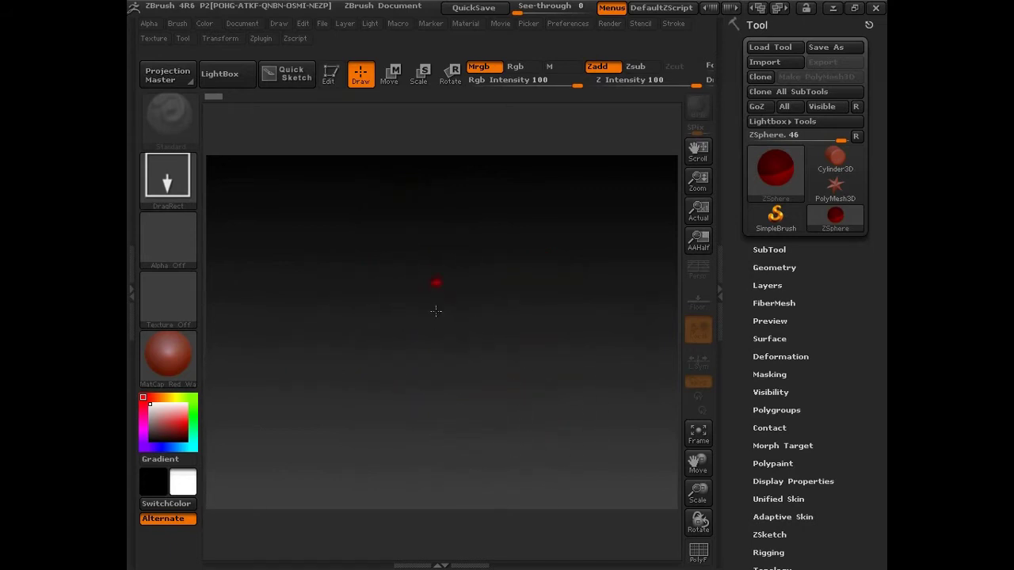
- Put the ZSphere into Edit mode, toggle perspective on and off, and enable the Floor grid
left_click(330, 74)
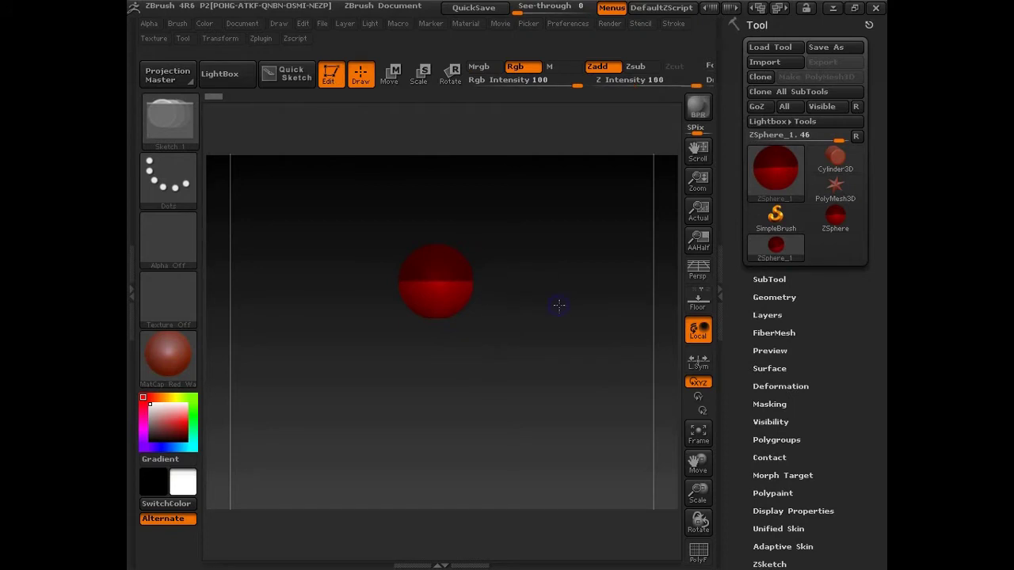
left_click(701, 272)
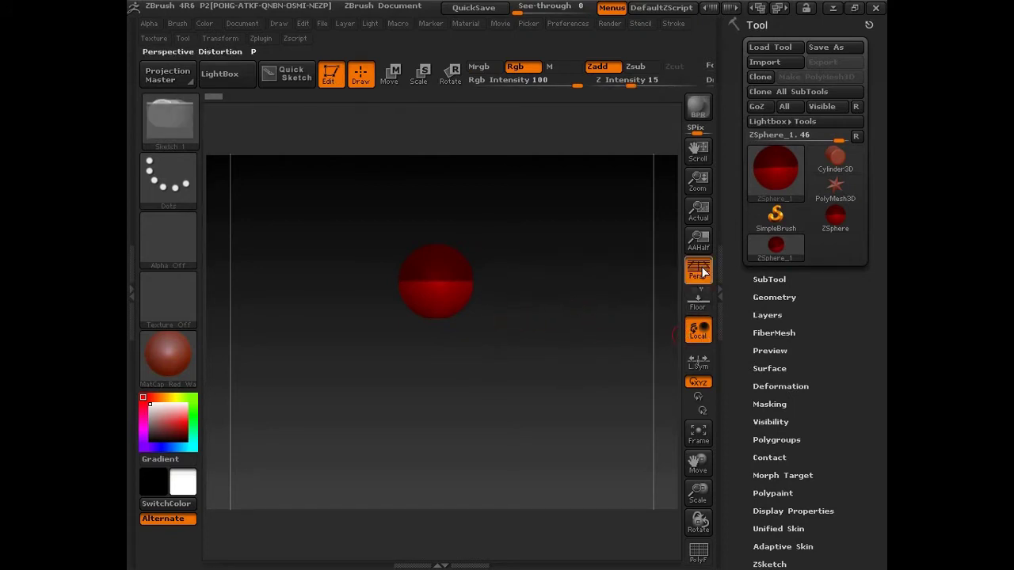
left_click(697, 271)
left_click(697, 301)
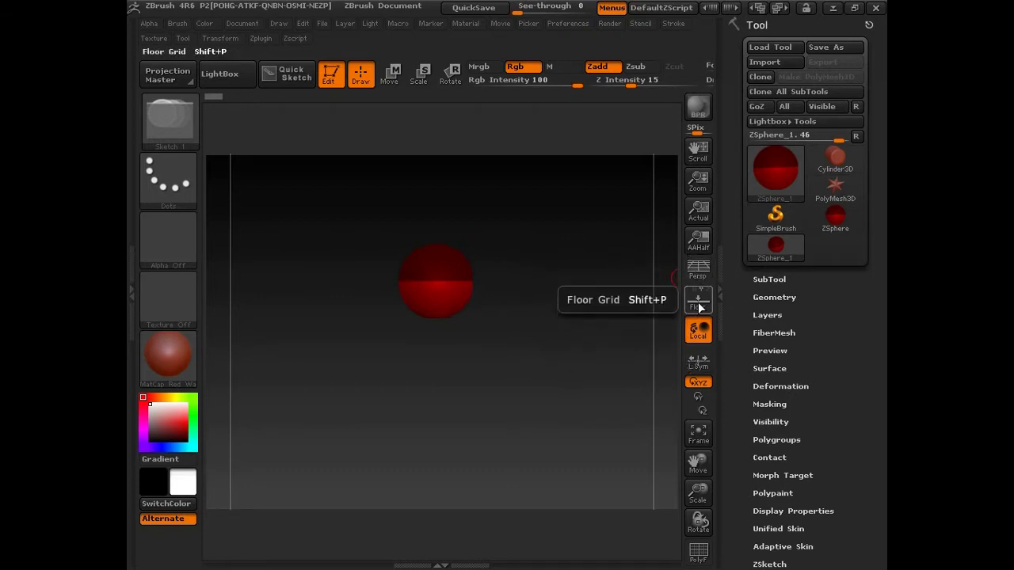
- Zoom in and orbit around the ZSphere until the floor grid is in view
left_click_drag(562, 306, 551, 515, "alt")
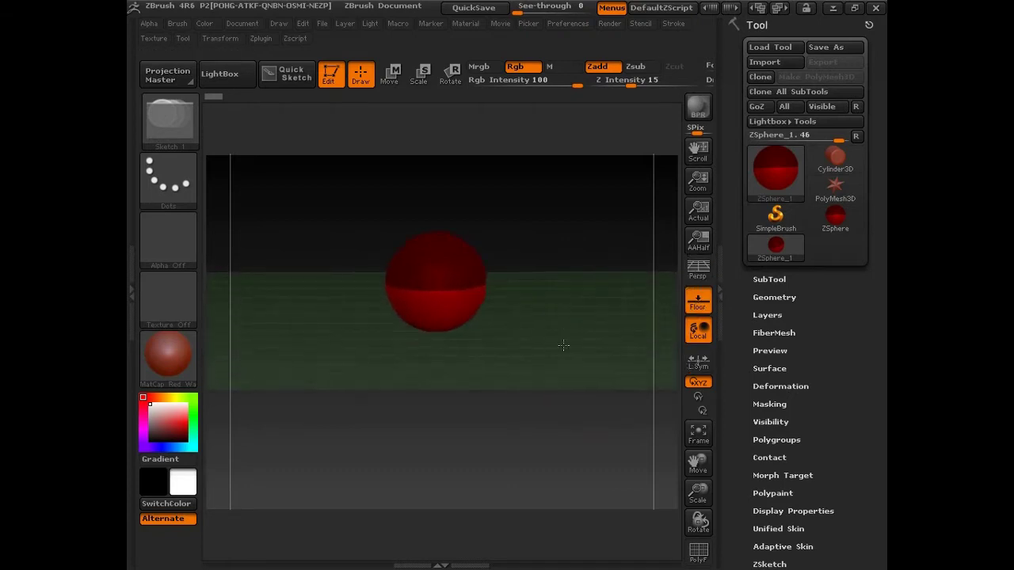
left_click_drag(584, 383, 584, 300)
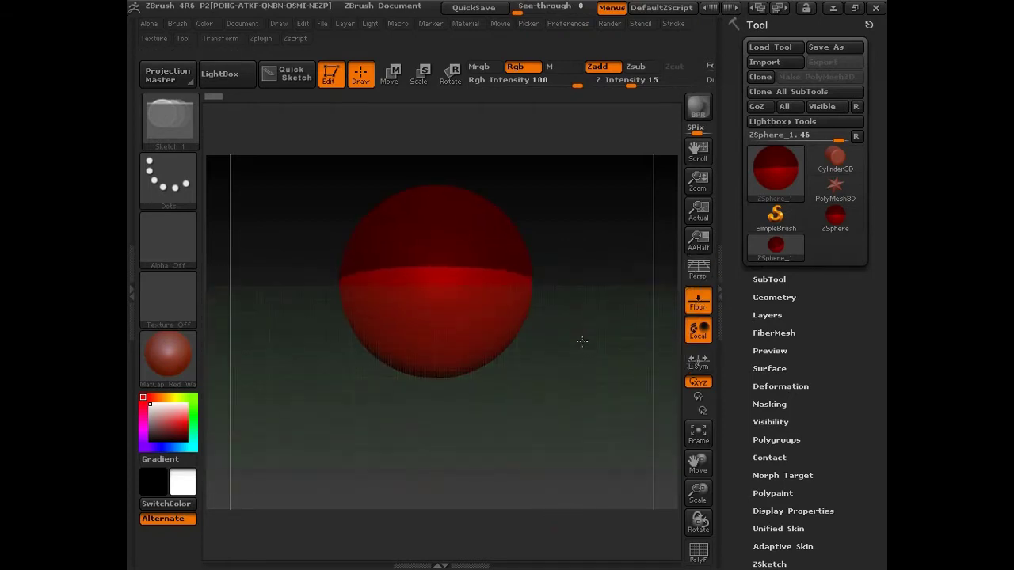
left_click_drag(584, 301, 580, 397)
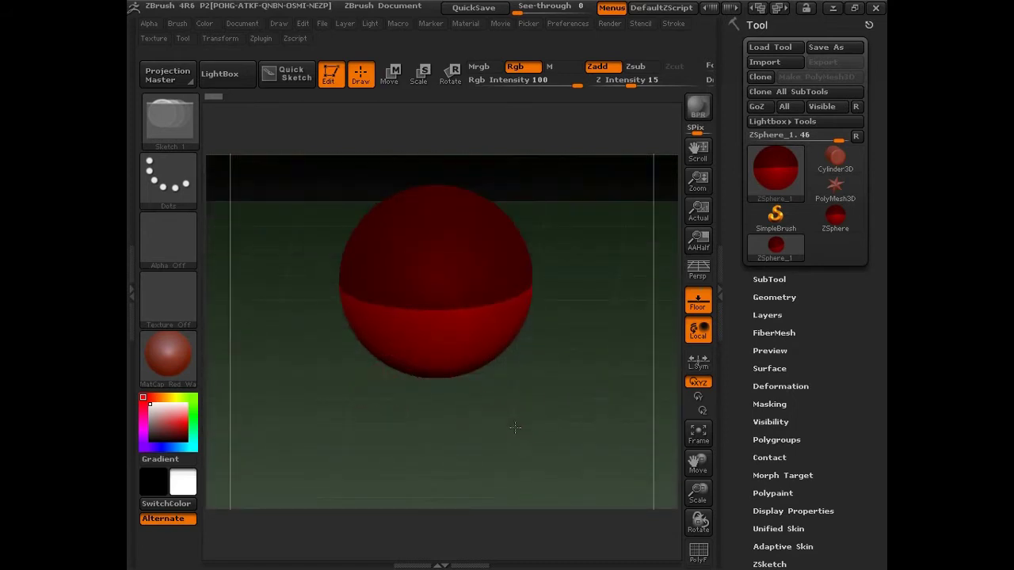
left_click_drag(515, 428, 515, 338)
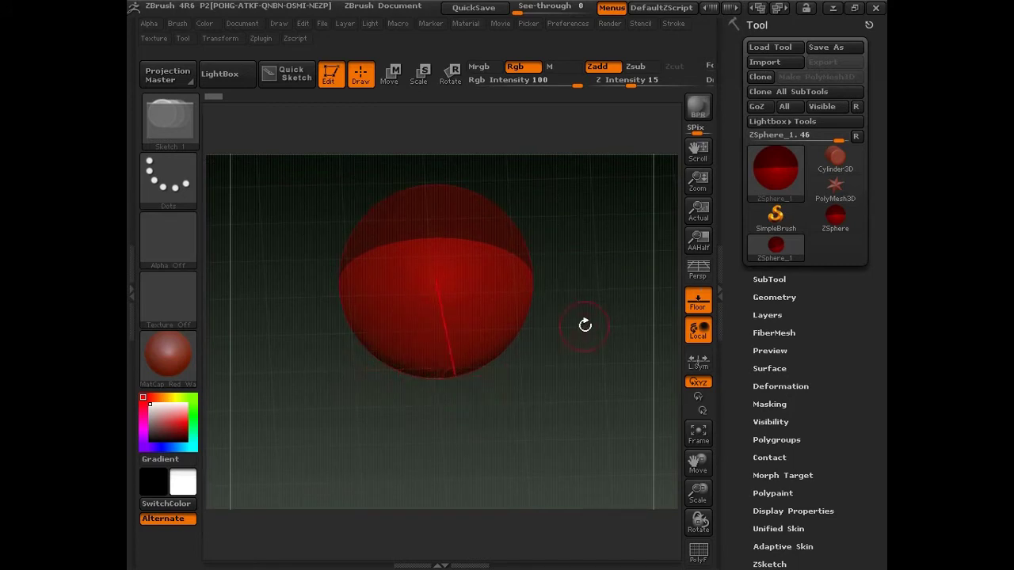
left_click_drag(558, 360, 572, 472)
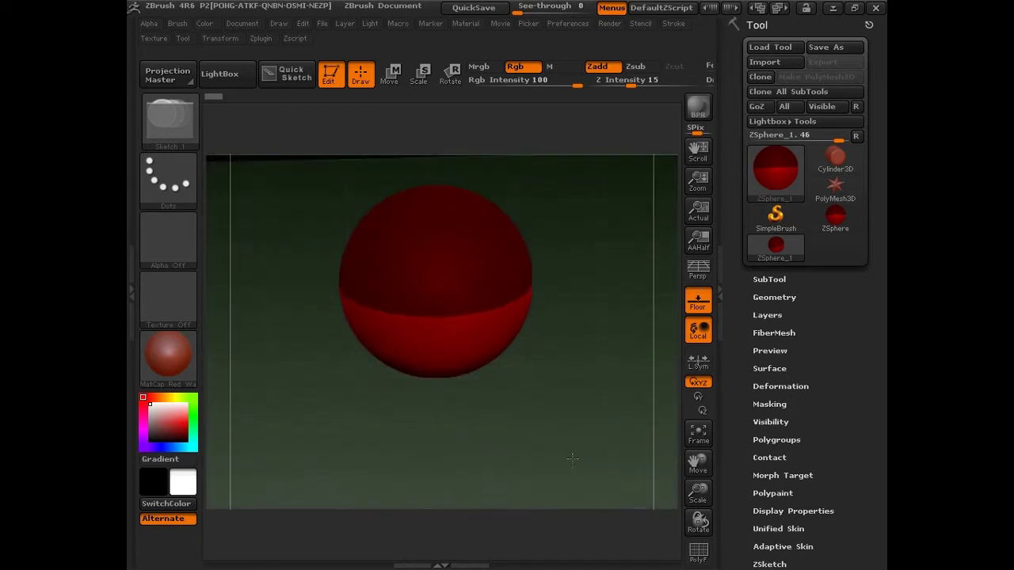
left_click_drag(524, 400, 524, 438, "alt")
left_click_drag(525, 475, 533, 275)
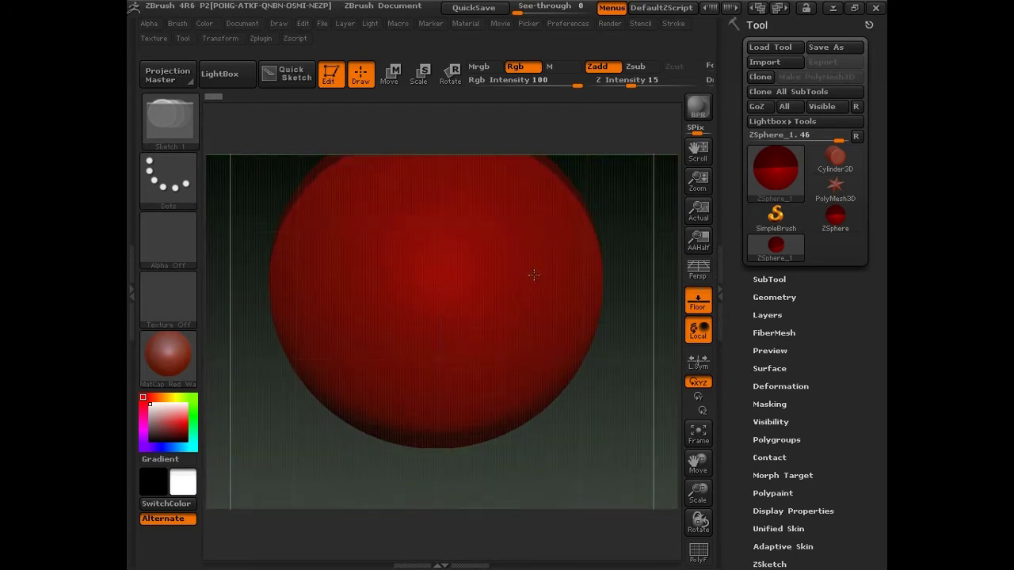
mouse_move(464, 330)
left_mouse_down()
mouse_move(502, 450)
mouse_move(520, 437)
mouse_move(538, 283)
mouse_move(546, 365)
mouse_move(539, 355)
mouse_move(526, 376)
left_mouse_up()
left_click_drag(534, 339, 533, 357)
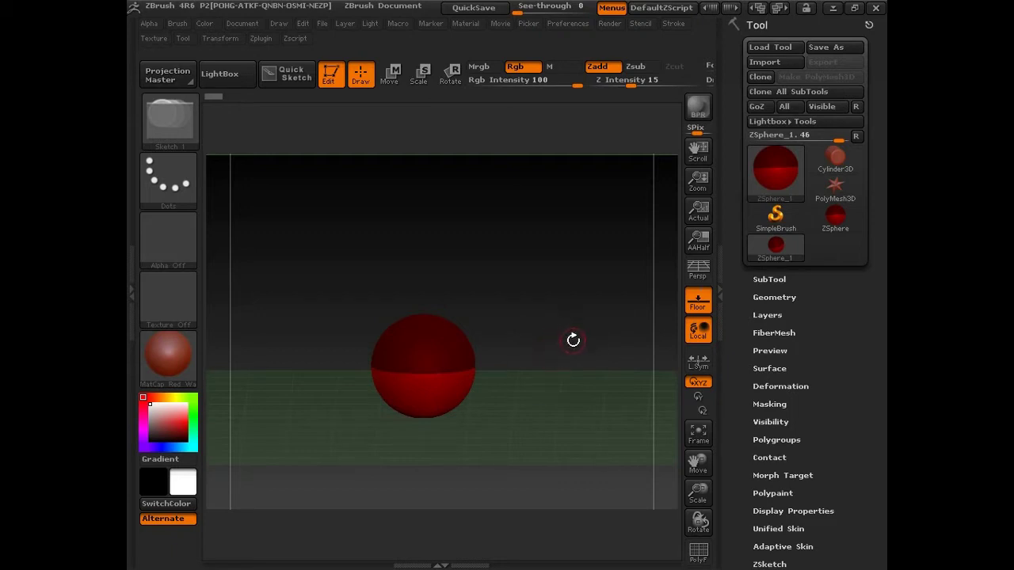
- Hide the floor, reframe the ZSphere in a smaller front view, and grow a child sphere from its top
left_click(698, 305)
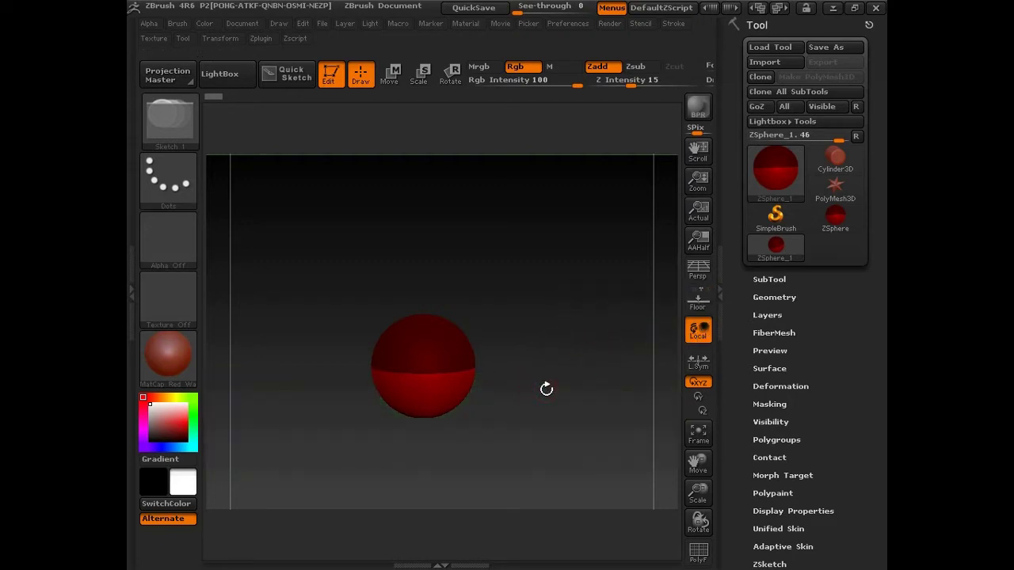
left_click_drag(543, 387, 566, 402, "alt")
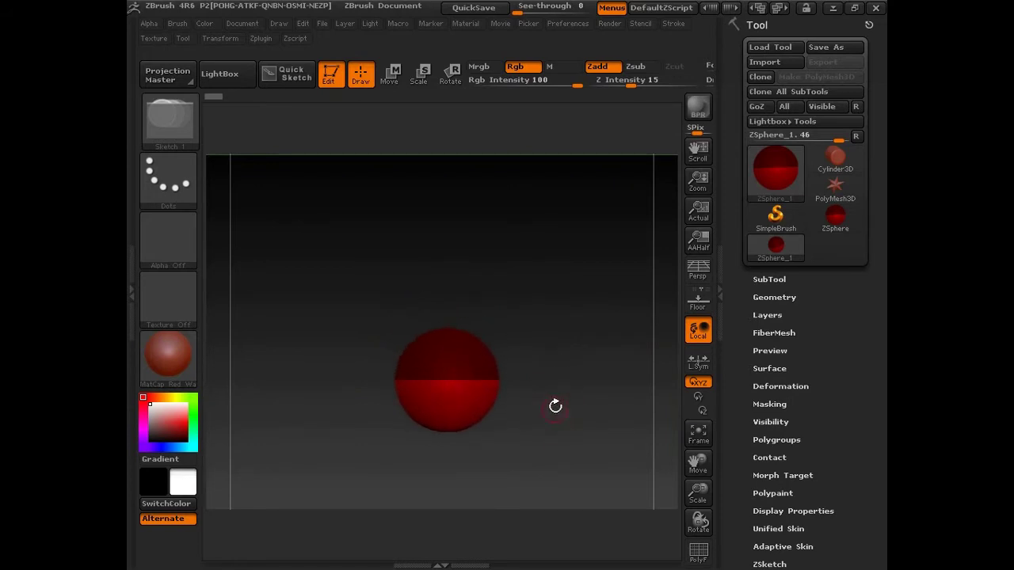
mouse_move(557, 432)
left_mouse_down("alt")
mouse_move(552, 375)
mouse_move(540, 395)
left_mouse_up("alt")
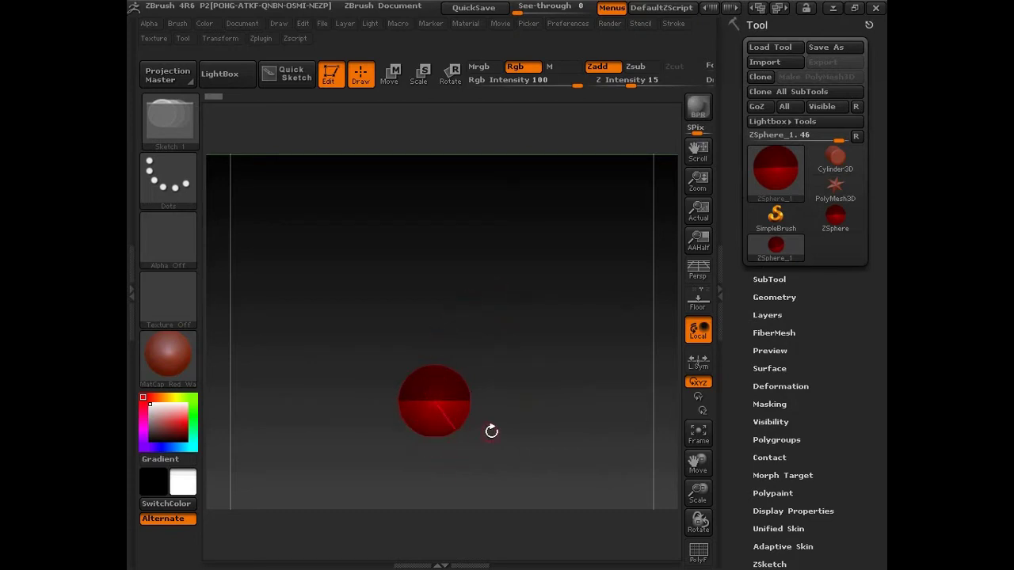
left_click_drag(508, 429, 521, 442)
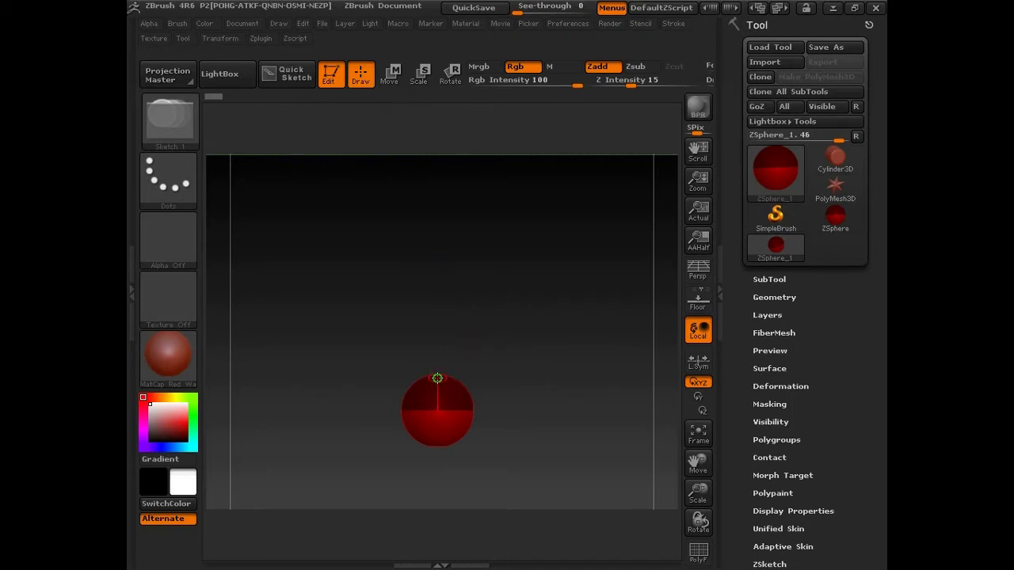
left_click_drag(438, 378, 449, 424)
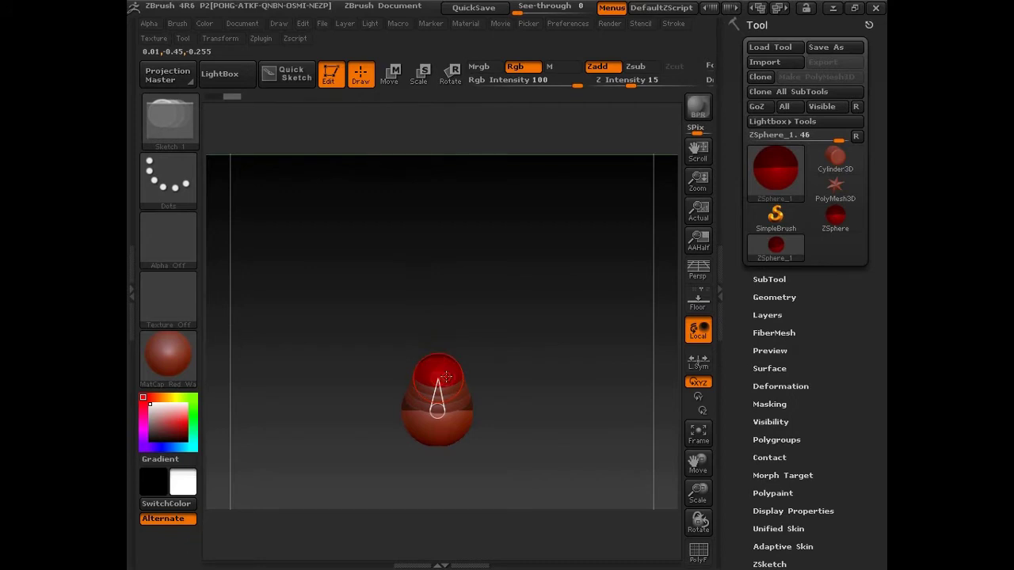
- Move the child ZSphere upward so it sits a short way above the root sphere
key("e")
key("w")
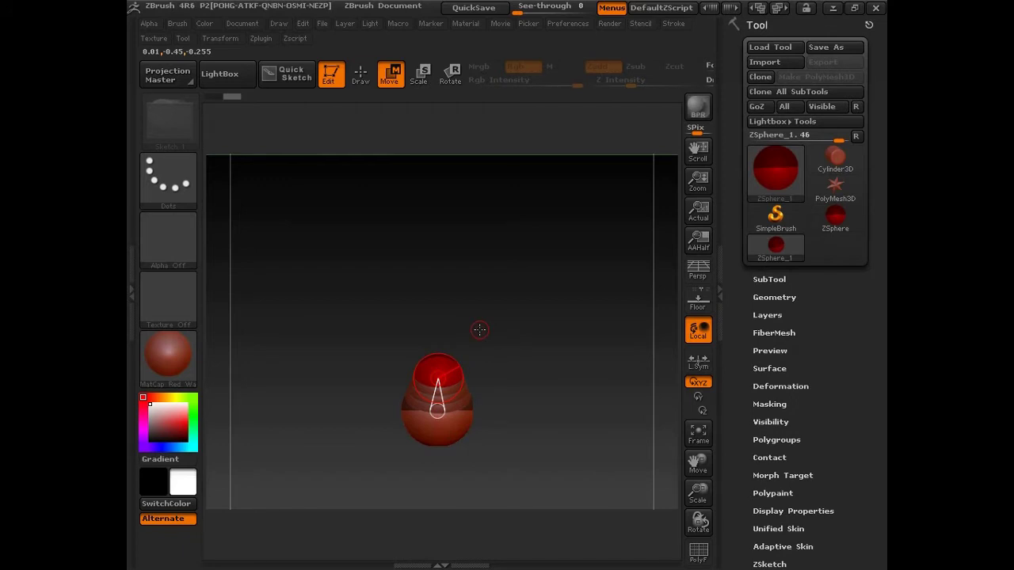
mouse_move(438, 378)
left_mouse_down()
mouse_move(438, 314)
mouse_move(539, 381)
mouse_move(464, 269)
mouse_move(355, 312)
mouse_move(452, 414)
mouse_move(473, 287)
mouse_move(430, 267)
mouse_move(437, 338)
mouse_move(435, 307)
mouse_move(441, 315)
left_mouse_up()
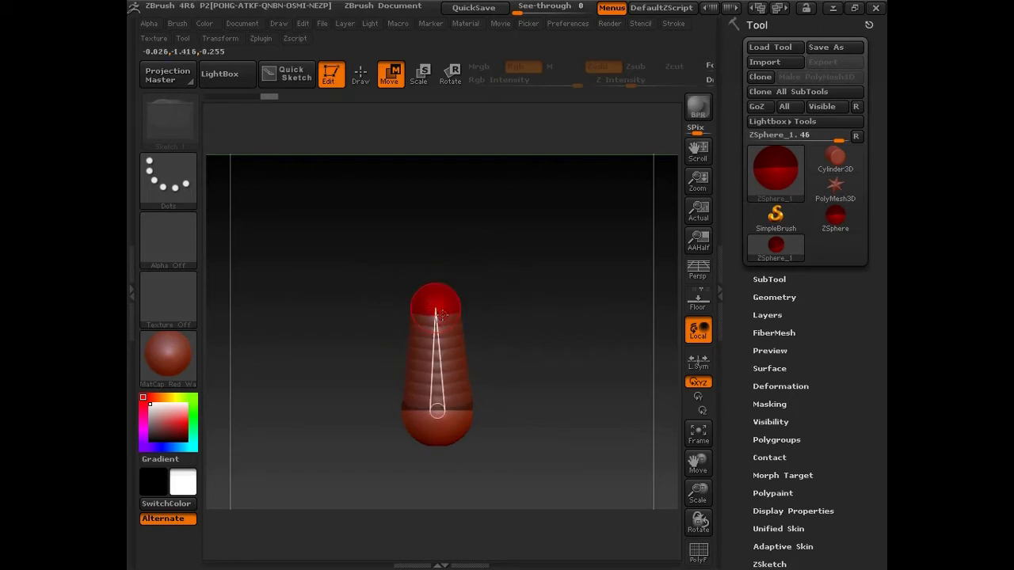
key("e")
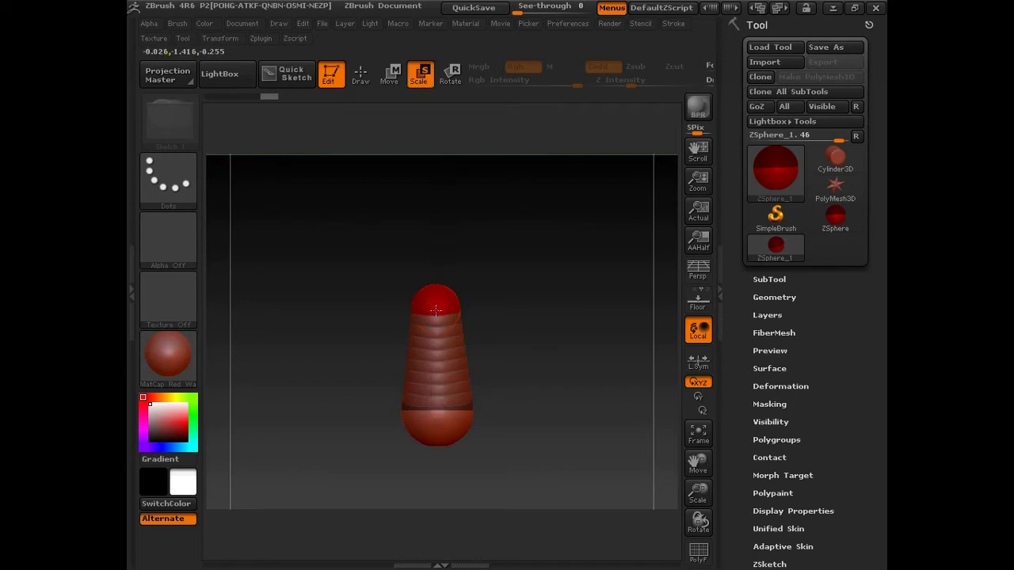
- Scale the top ZSphere up to about the root sphere's width for a rounded capsule torso
left_click_drag(437, 301, 456, 479)
left_click_drag(435, 308, 446, 398)
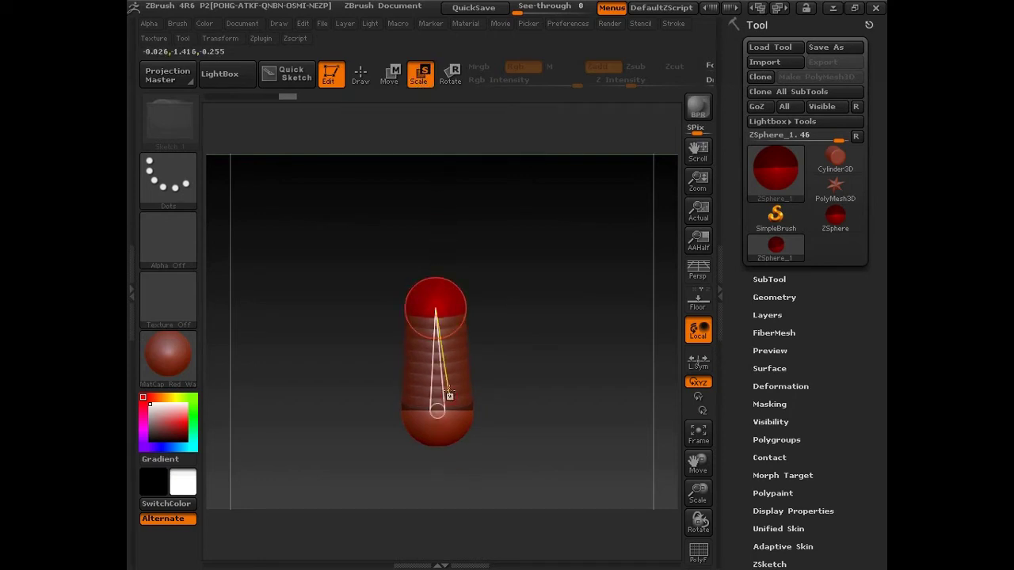
left_click_drag(436, 307, 437, 411)
left_click_drag(446, 345, 393, 319)
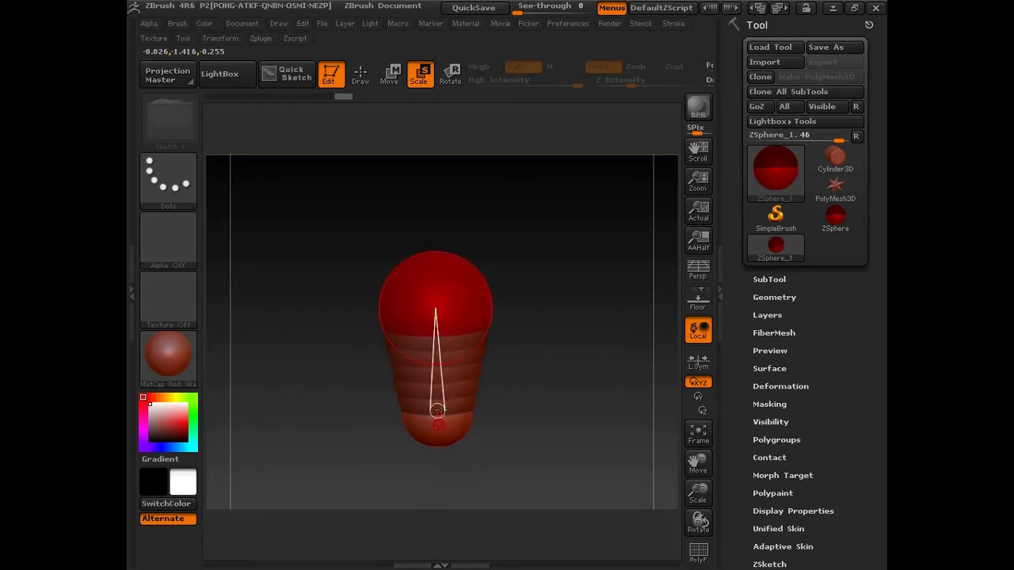
left_click_drag(437, 306, 441, 452)
left_click_drag(435, 309, 436, 254)
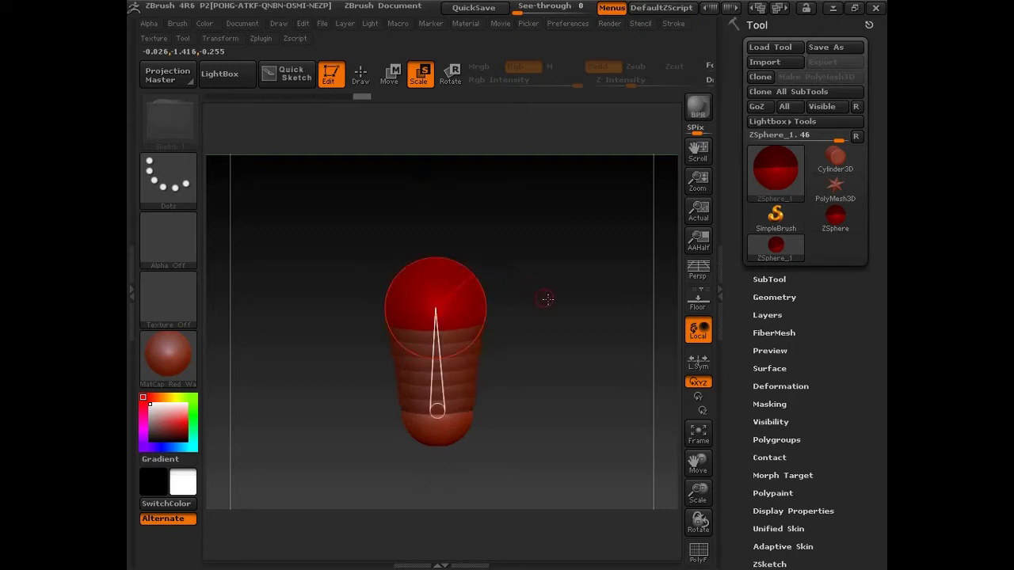
left_click_drag(552, 333, 564, 331)
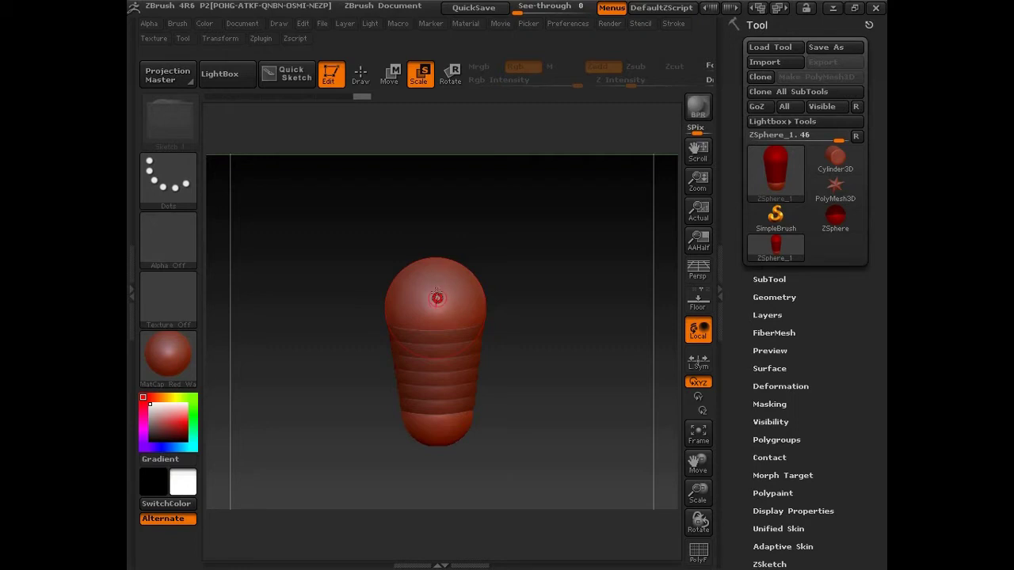
- Adjust the top ZSphere's position, then draw a mirrored pair of shoulder ZSpheres on it
key("w")
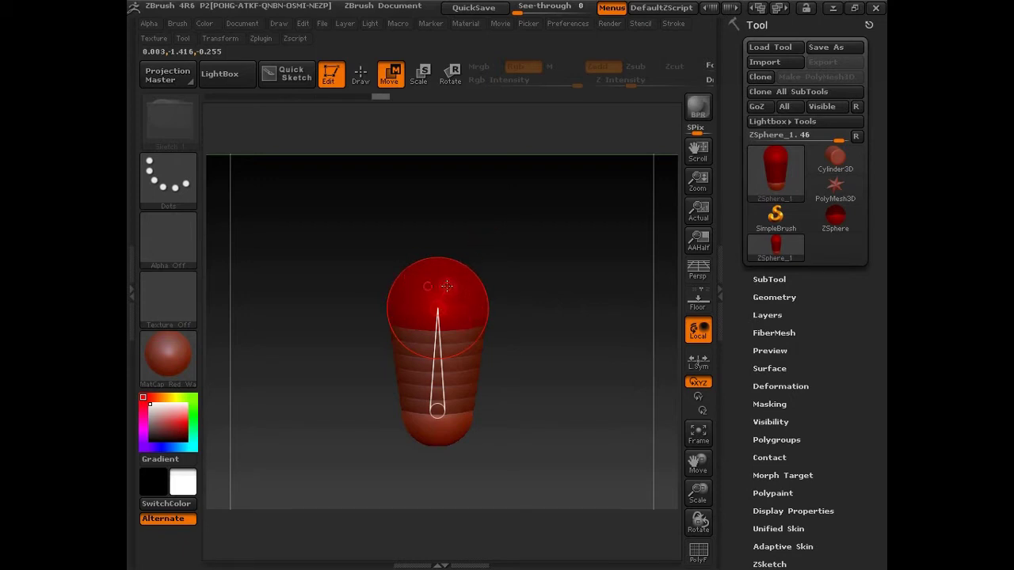
left_click_drag(459, 317, 471, 395)
left_click_drag(472, 395, 463, 376)
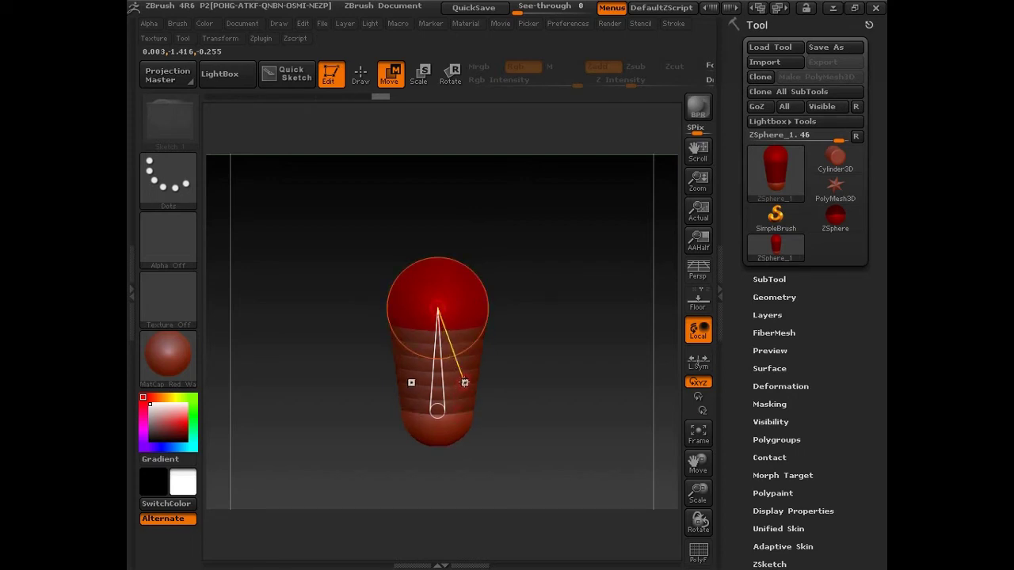
mouse_move(467, 298)
left_mouse_down()
mouse_move(467, 397)
mouse_move(462, 340)
left_mouse_up()
key("shift+a")
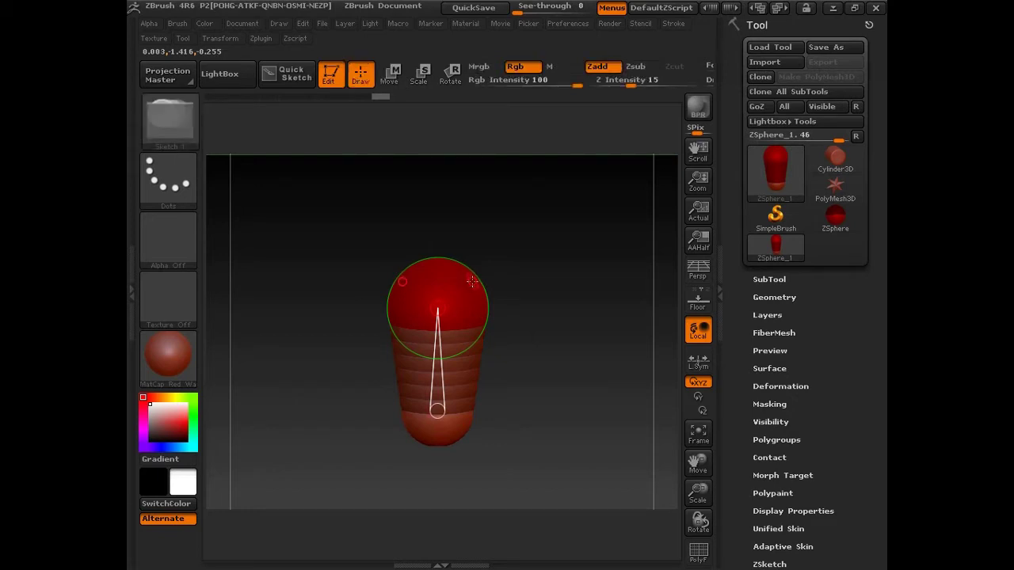
left_click_drag(485, 288, 489, 293)
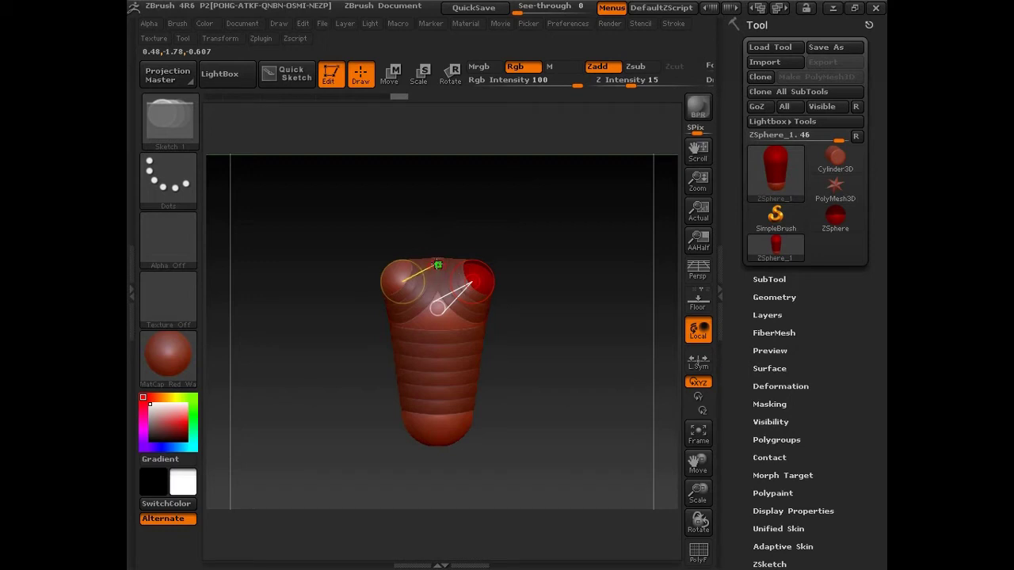
- Undo a stray chest stroke and pull the mirrored shoulder ZSpheres outward into a T-shaped torso
left_click_drag(437, 266, 396, 318)
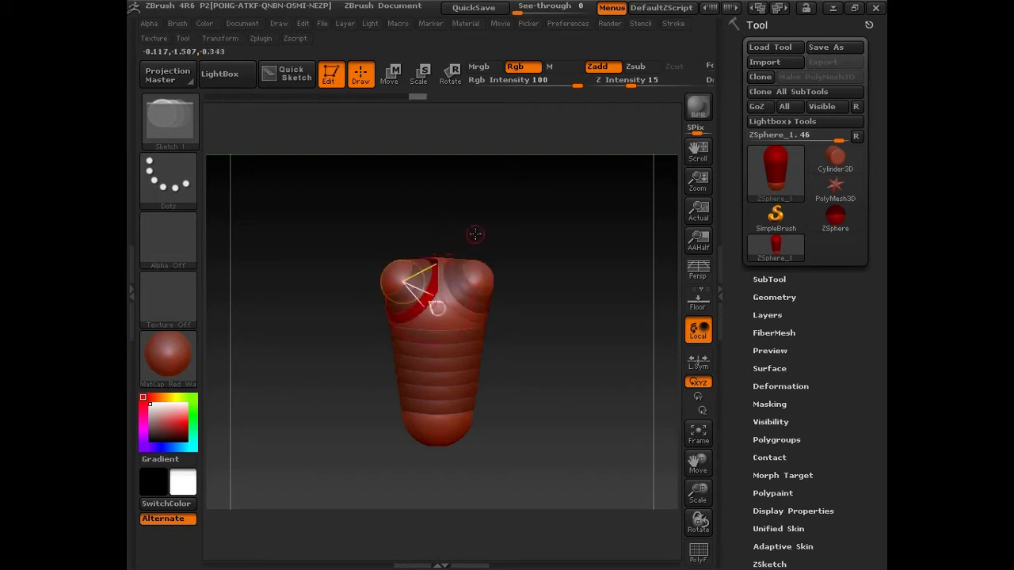
key("ctrl+z")
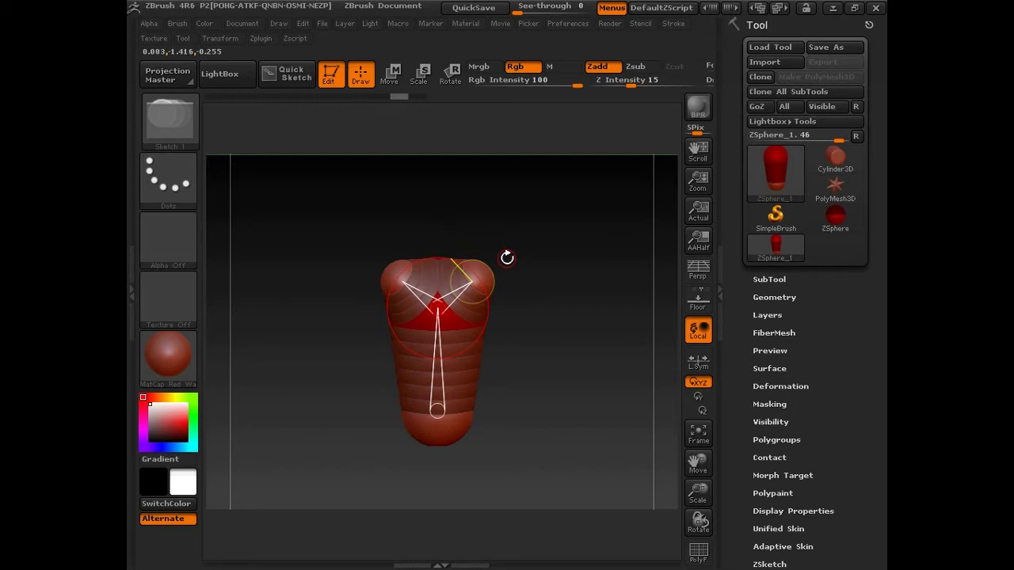
key("w")
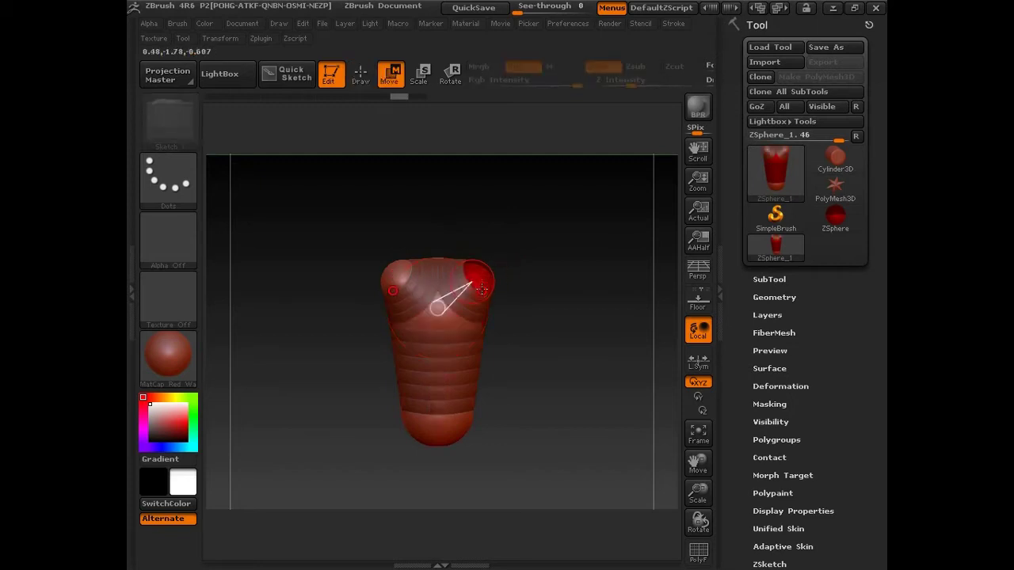
left_click_drag(478, 275, 511, 290)
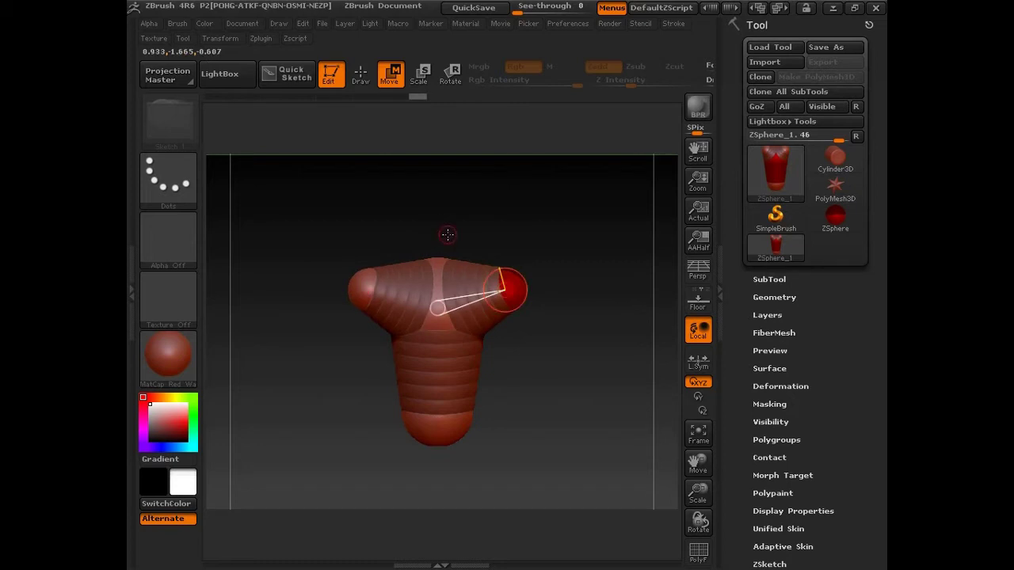
key("q")
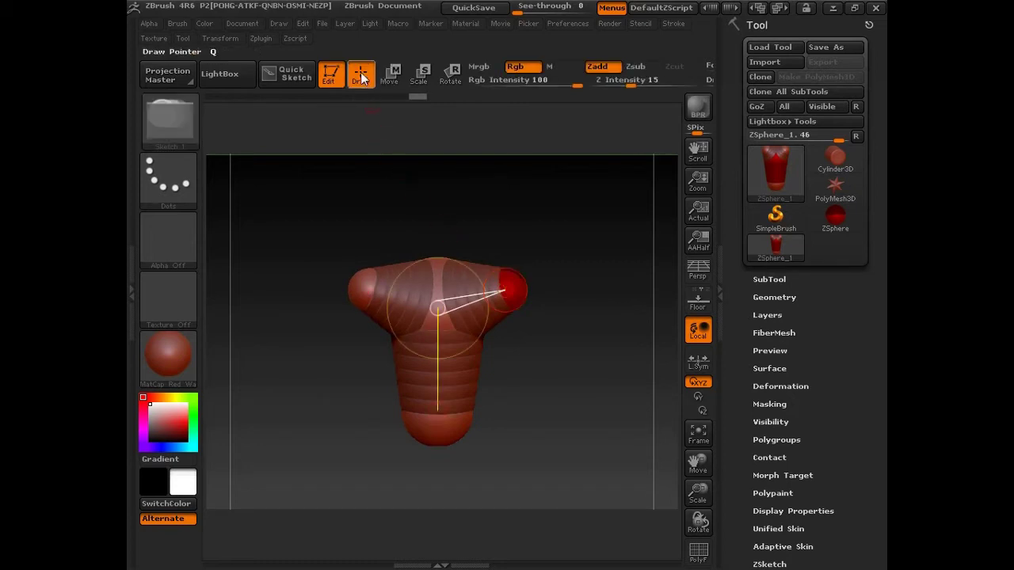
- Add a ZSphere at the torso's top centre and stretch it upward into a tall neck
left_click_drag(437, 265, 440, 249)
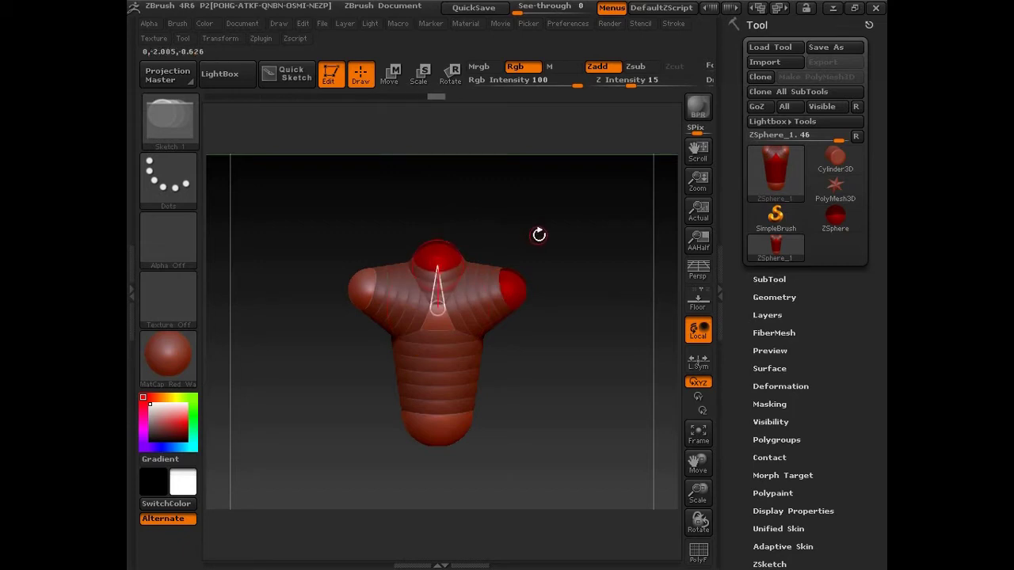
key("w")
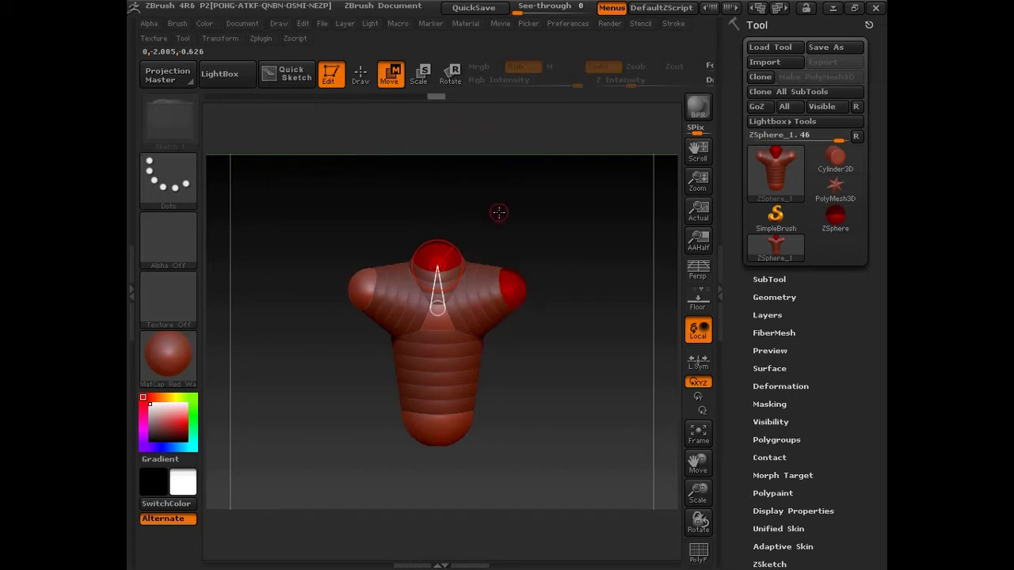
left_click_drag(451, 259, 437, 190)
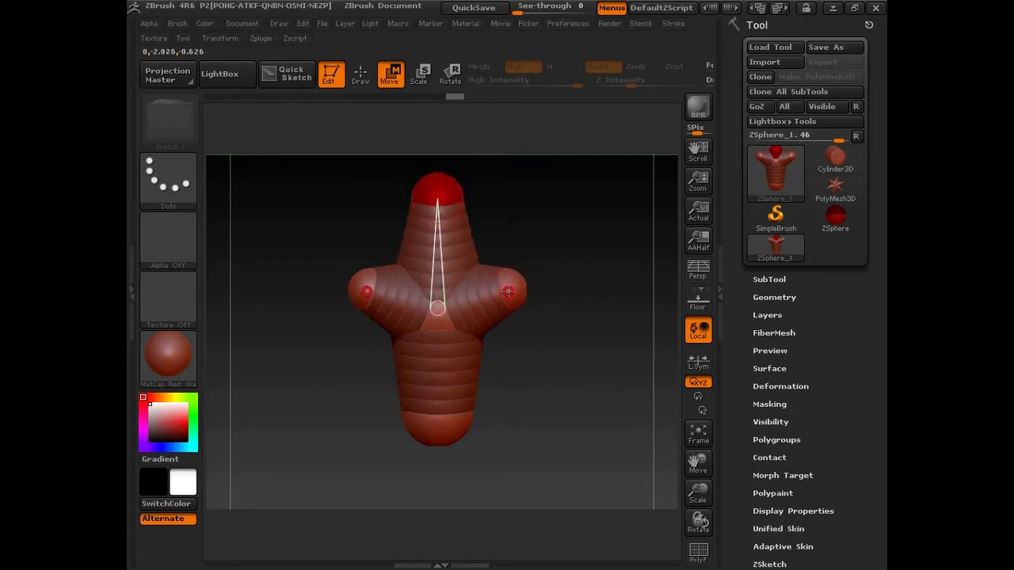
- Pull the shoulder ZSpheres down into long limbs and insert an elbow joint near each shoulder
mouse_move(508, 289)
left_mouse_down()
mouse_move(554, 380)
mouse_move(571, 464)
left_mouse_up()
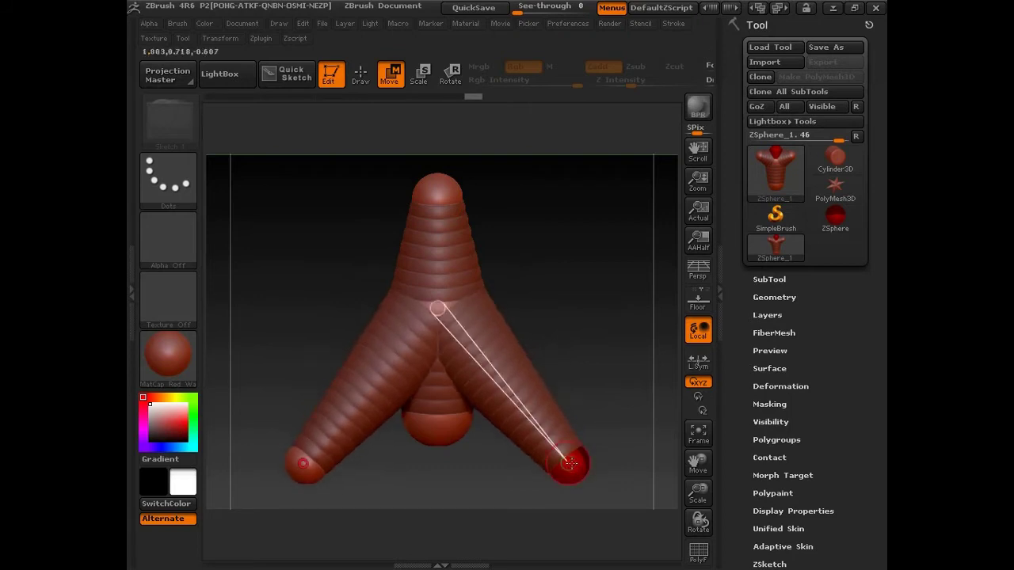
key("q")
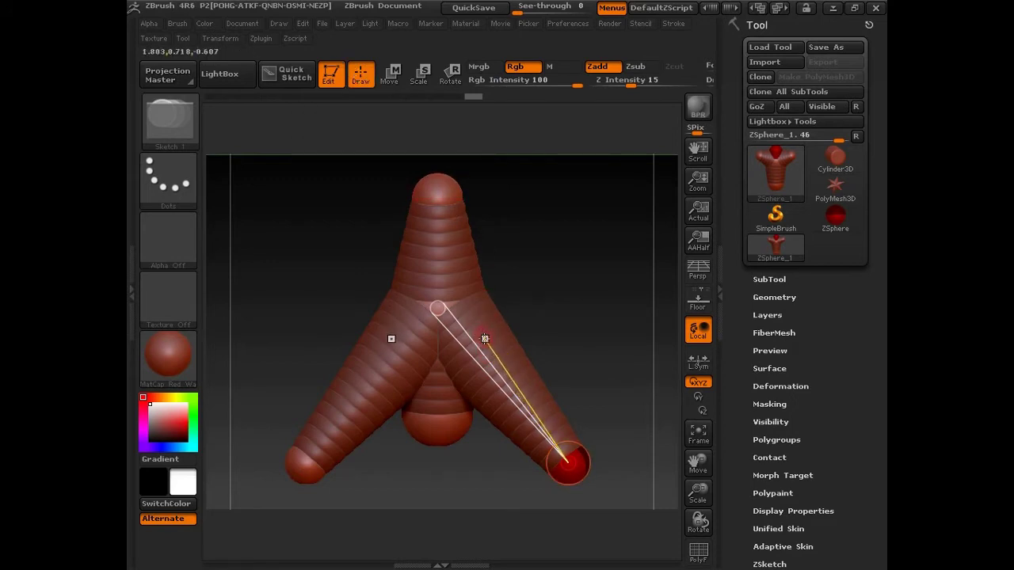
left_click(485, 338)
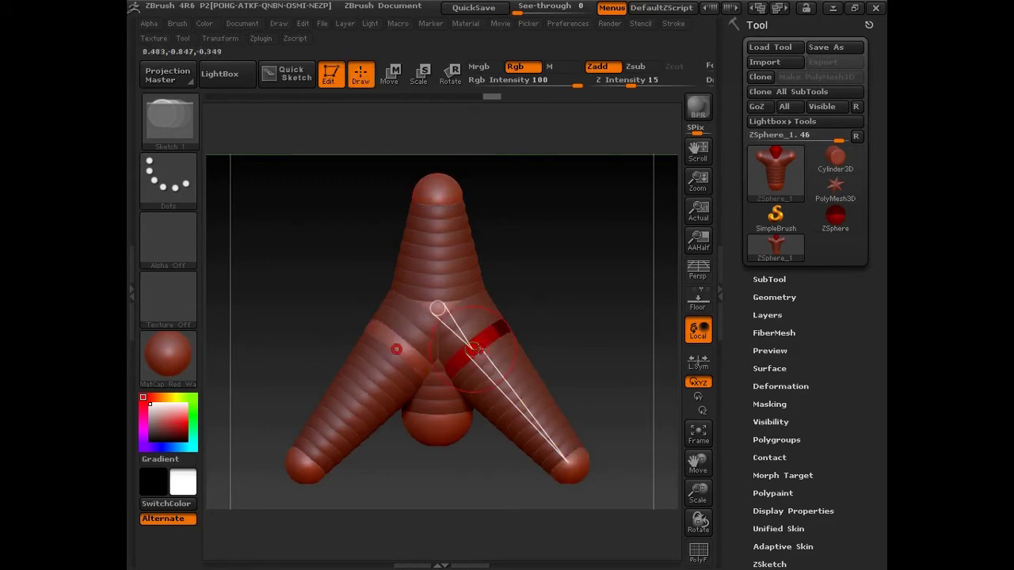
key("w")
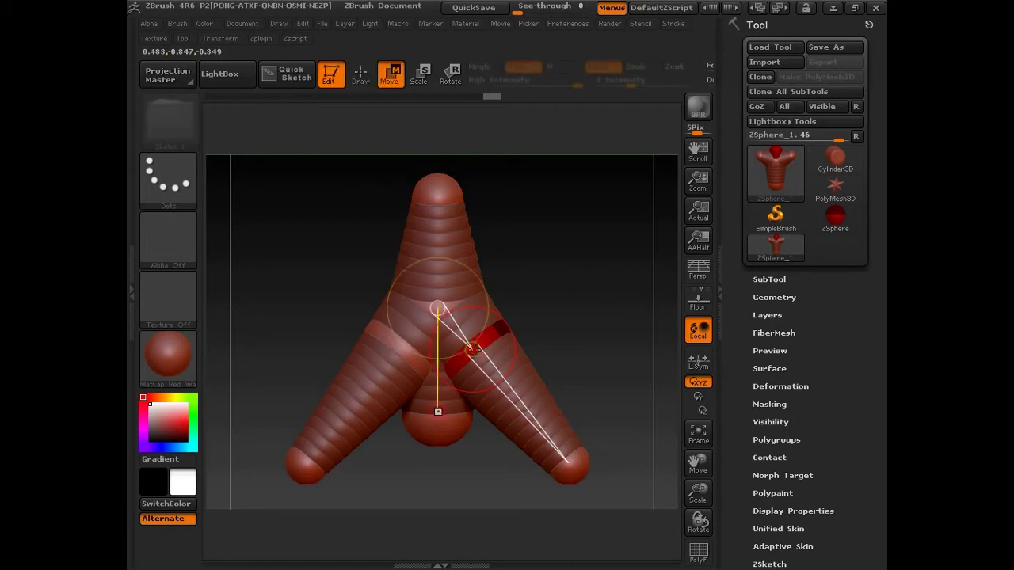
left_click_drag(472, 349, 510, 320)
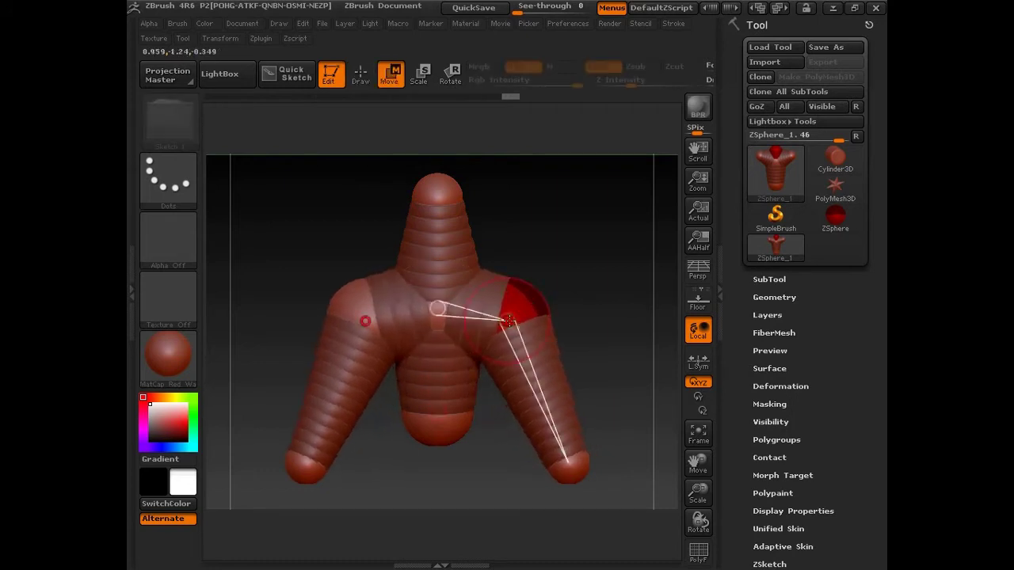
- Shrink the new joint spheres and both limb-end spheres to thin the arms
key("e")
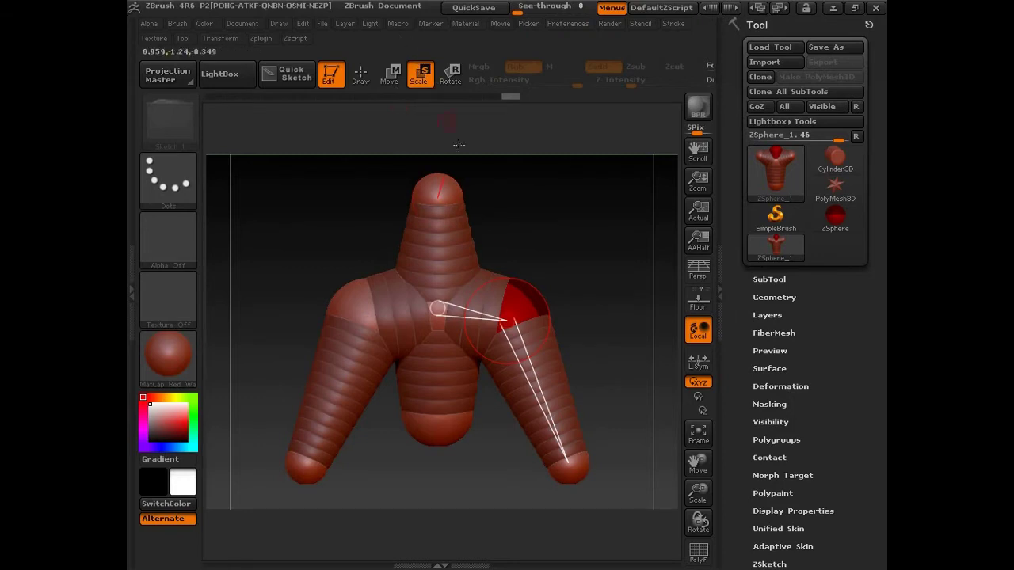
left_click_drag(505, 312, 507, 320)
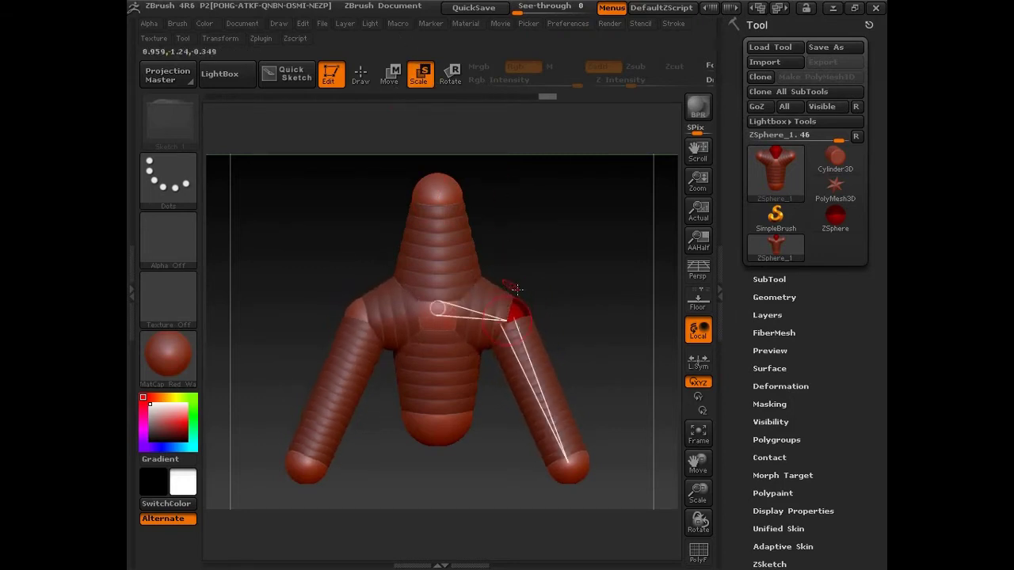
left_click_drag(565, 426, 566, 456)
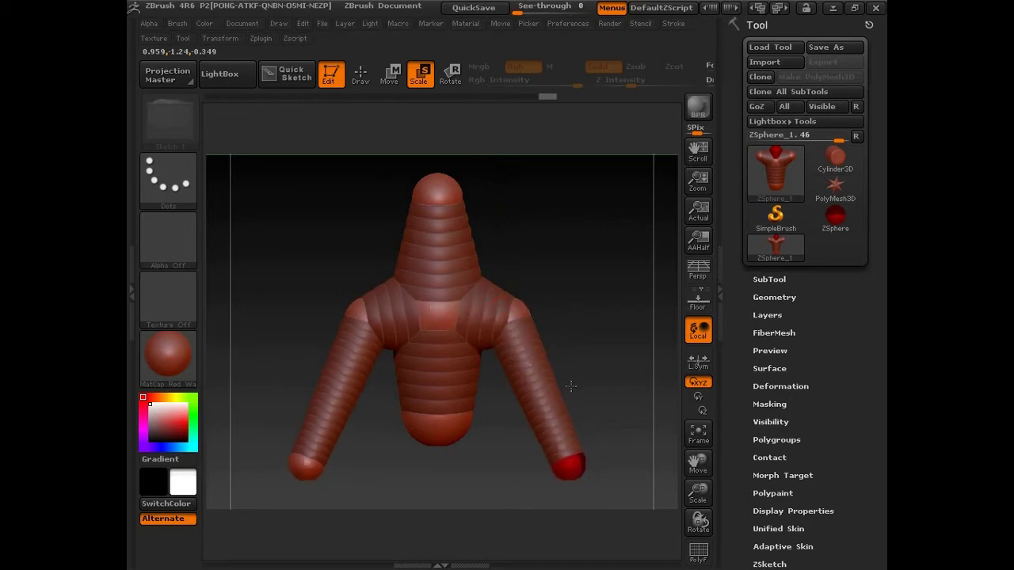
key("q")
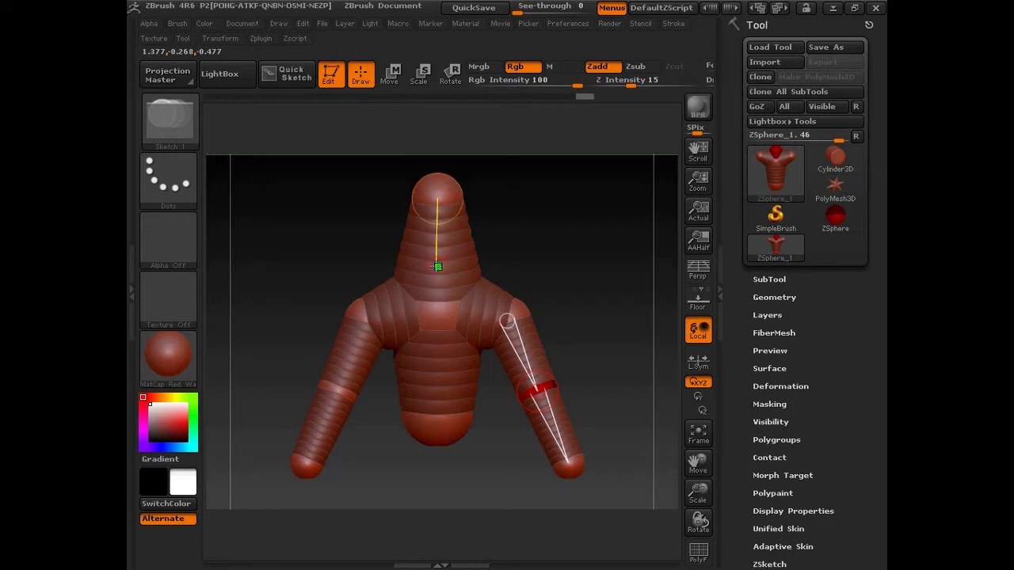
- Insert and resize a neck ZSphere, then preview the armature as a skinned mesh
left_click(437, 267)
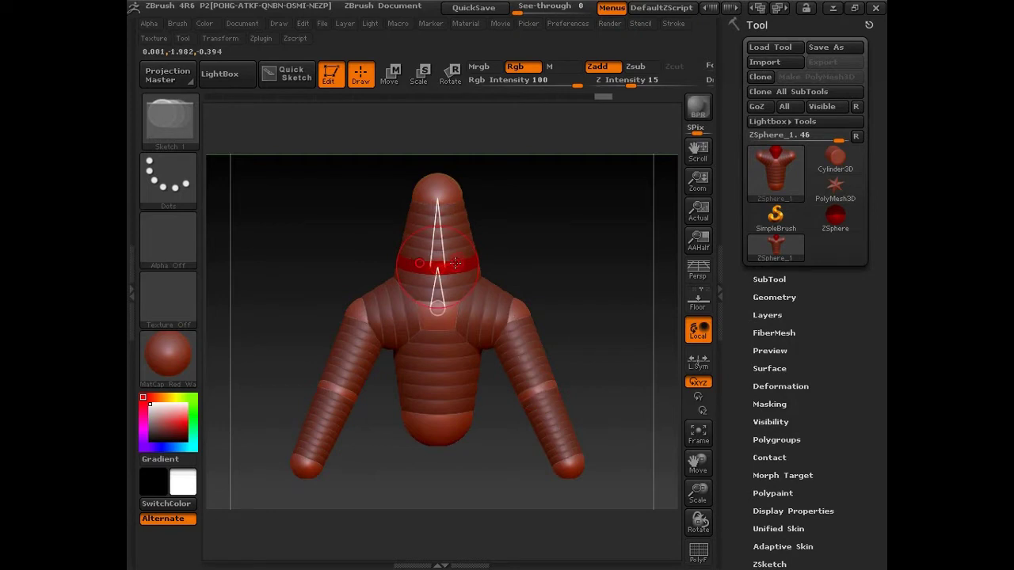
key("e")
left_click_drag(438, 266, 432, 176)
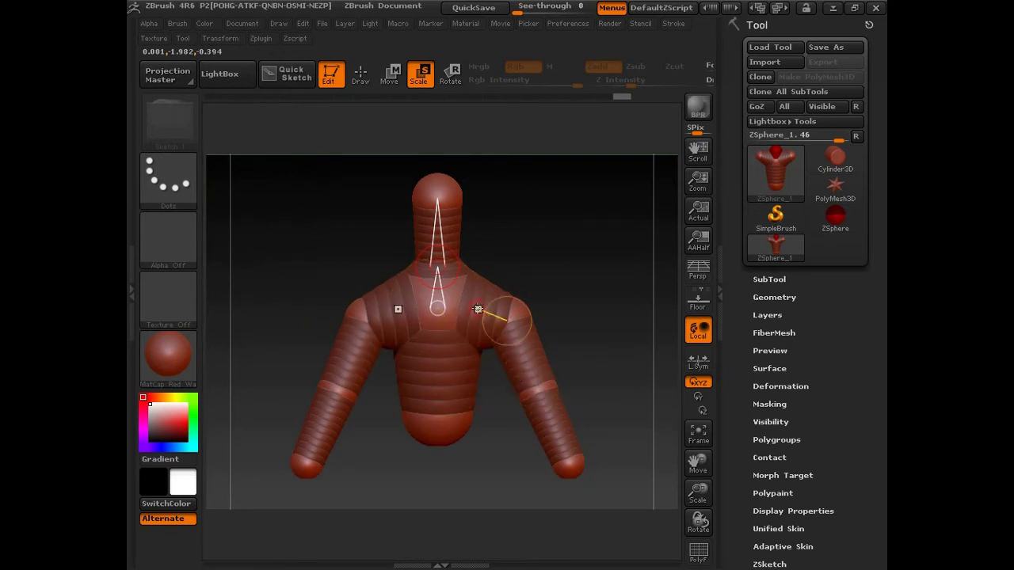
key("a")
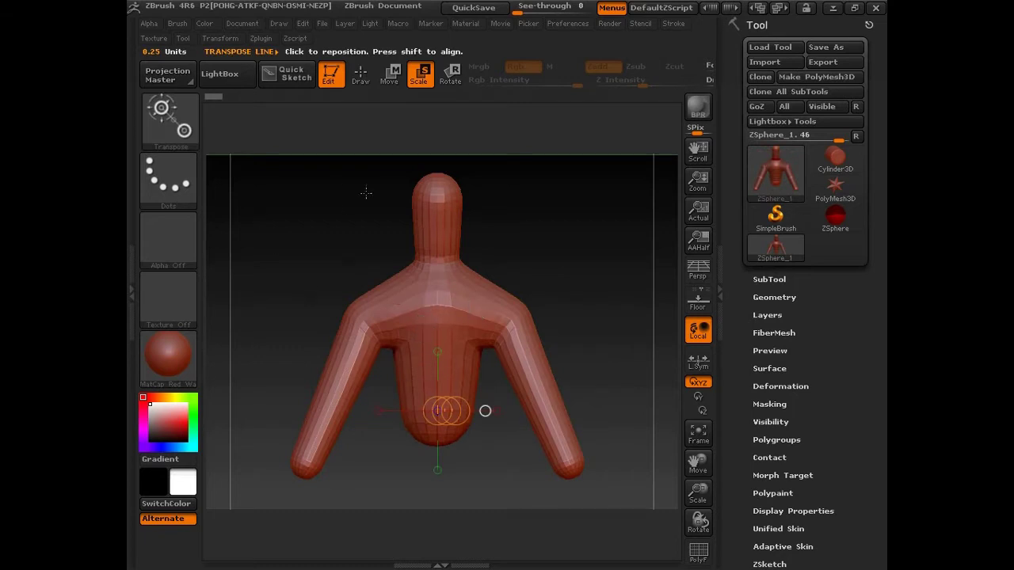
key("q")
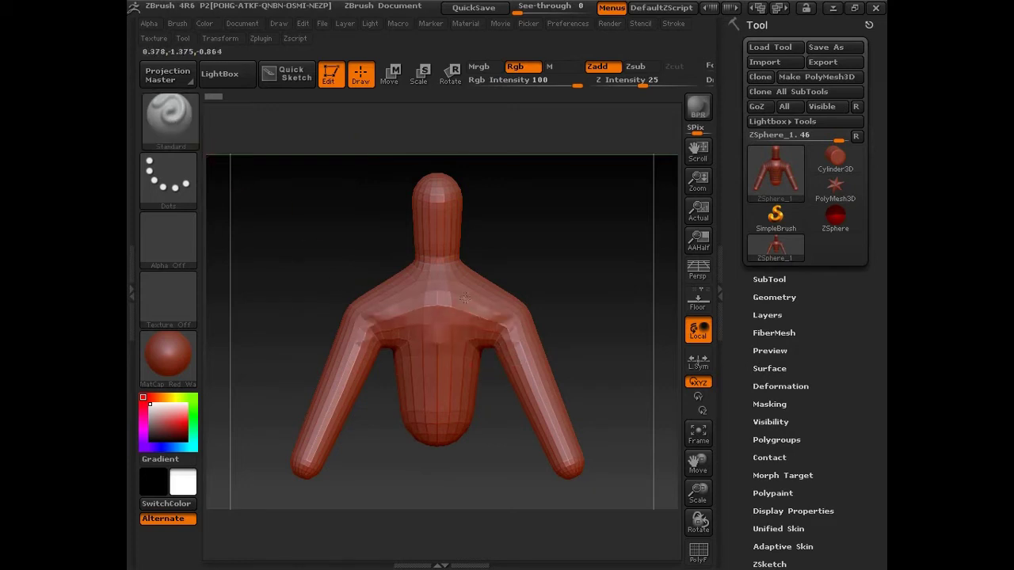
left_click_drag(431, 210, 441, 363)
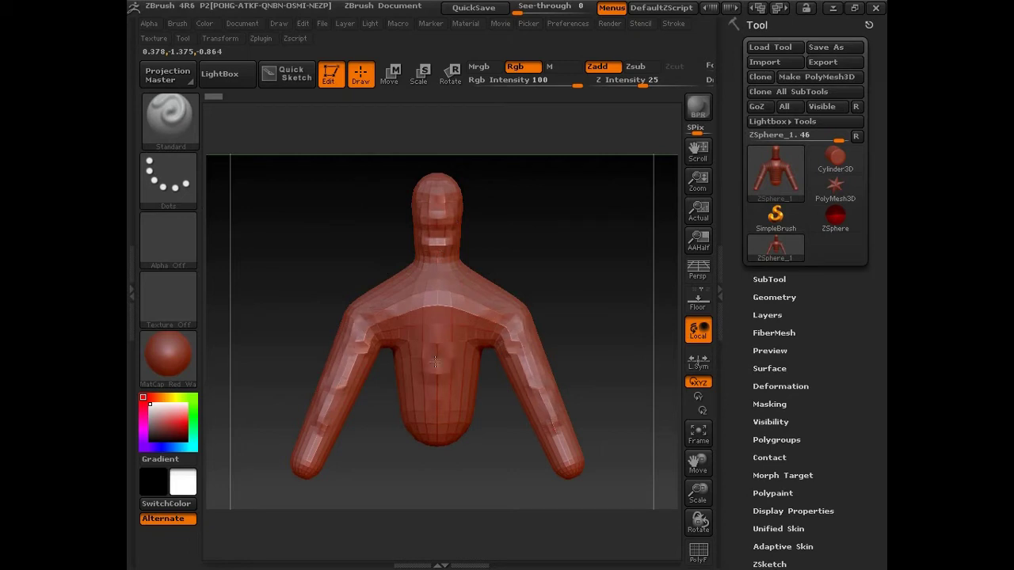
key("ctrl")
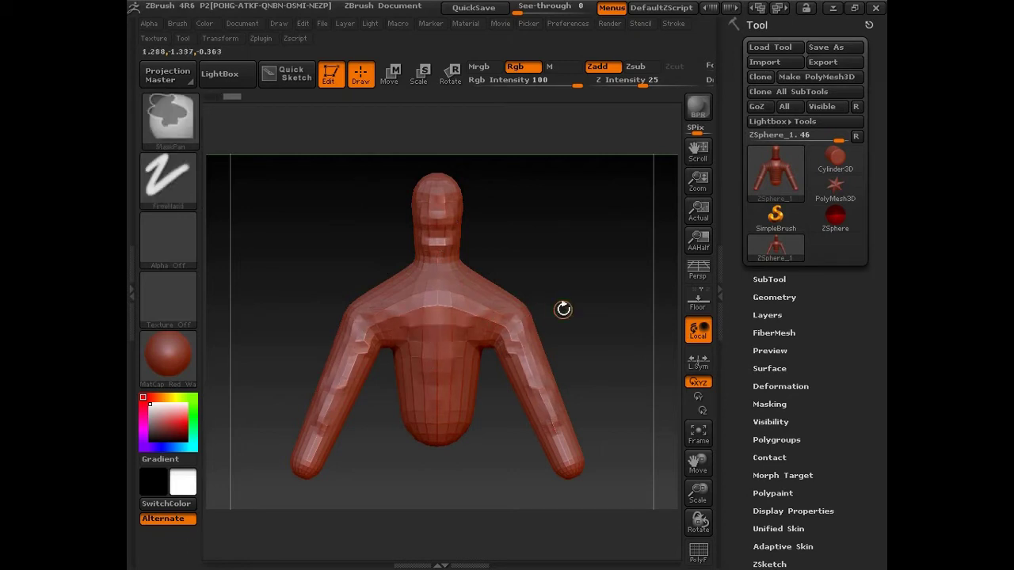
key("ctrl+z")
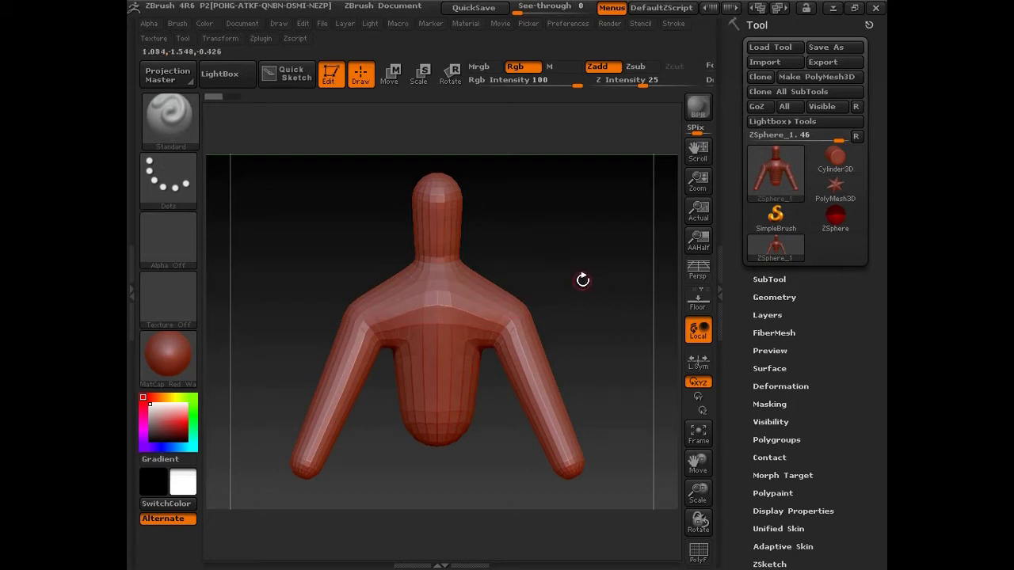
key("shift+a")
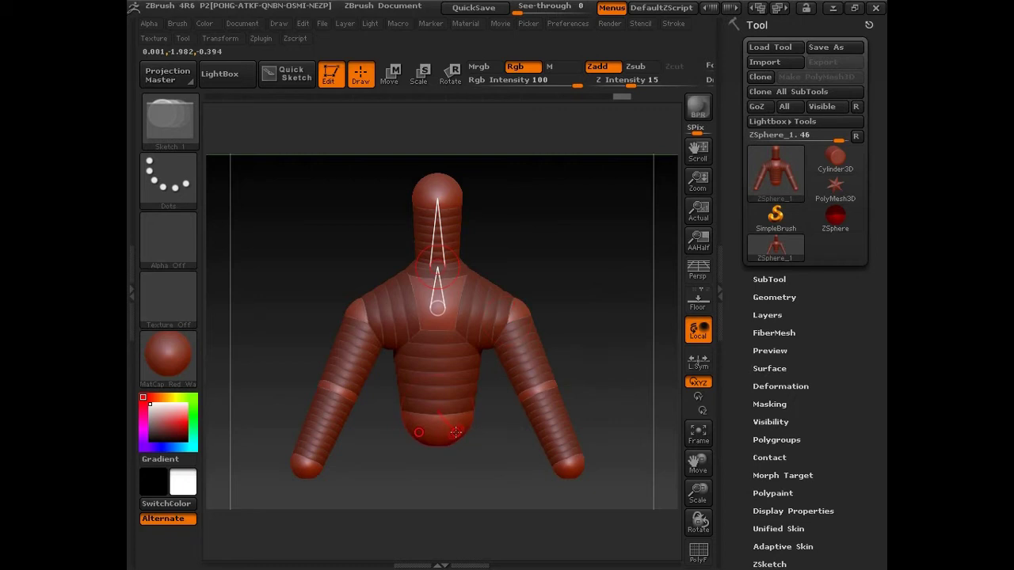
- Draw a mirrored pair of hip ZSpheres on the lower torso with X symmetry
left_click_drag(456, 432, 470, 452)
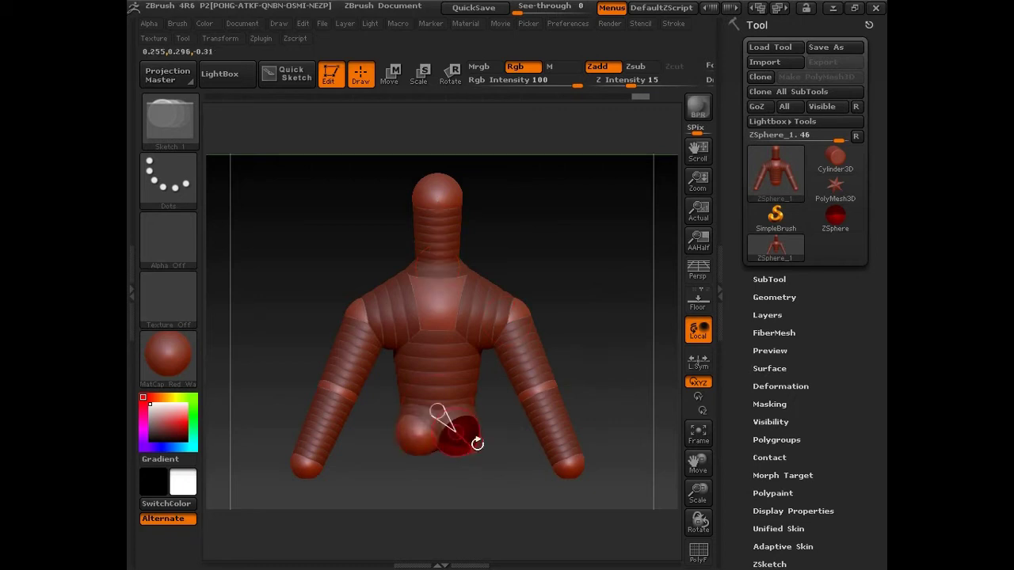
key("w")
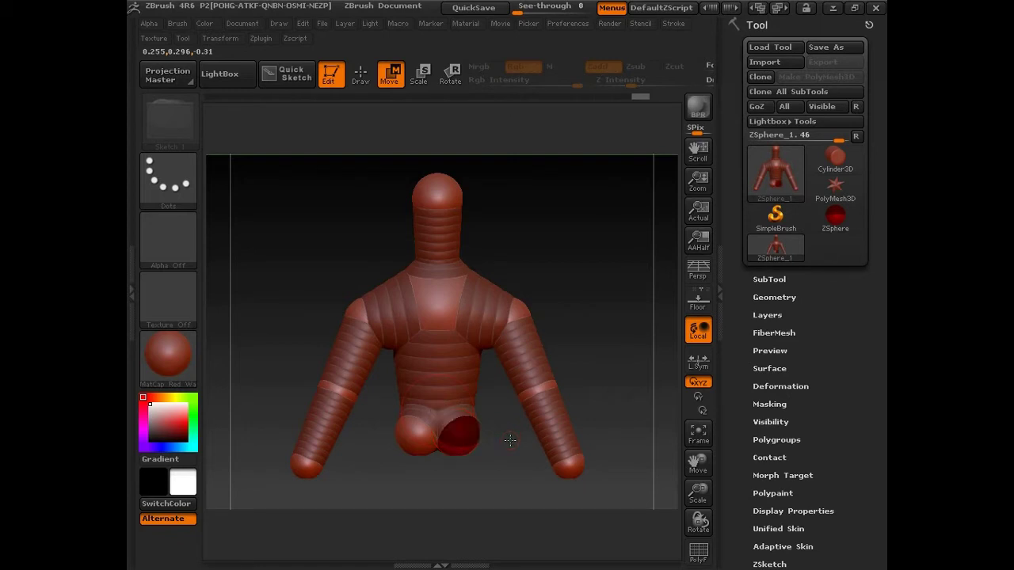
mouse_move(510, 439)
left_mouse_down("alt")
mouse_move(520, 567)
mouse_move(514, 280)
mouse_move(519, 301)
left_mouse_up("alt")
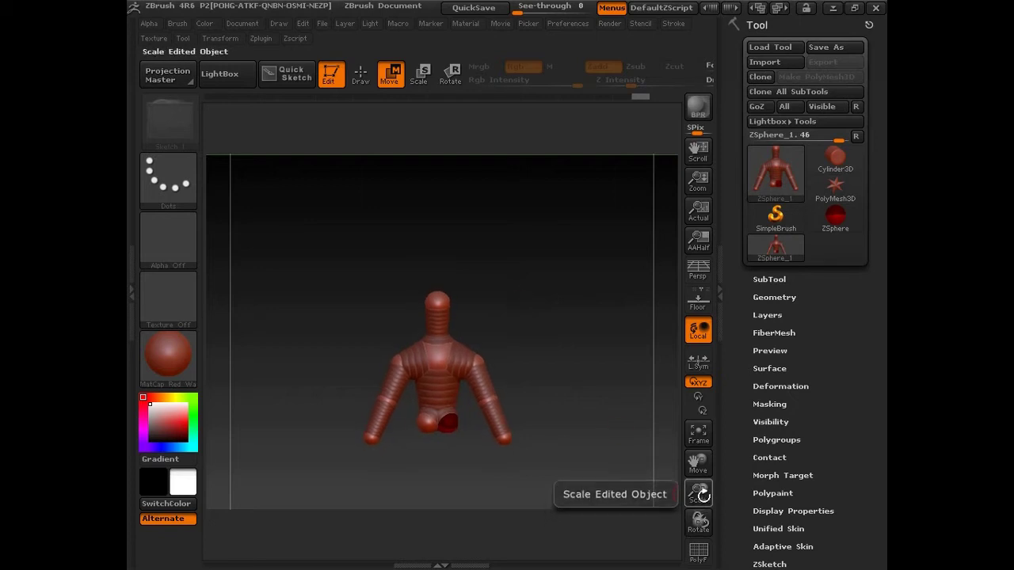
- Zoom out, pan the figure up, and orbit around it before returning to front view
mouse_move(698, 492)
left_mouse_down()
mouse_move(698, 471)
mouse_move(698, 494)
left_mouse_up()
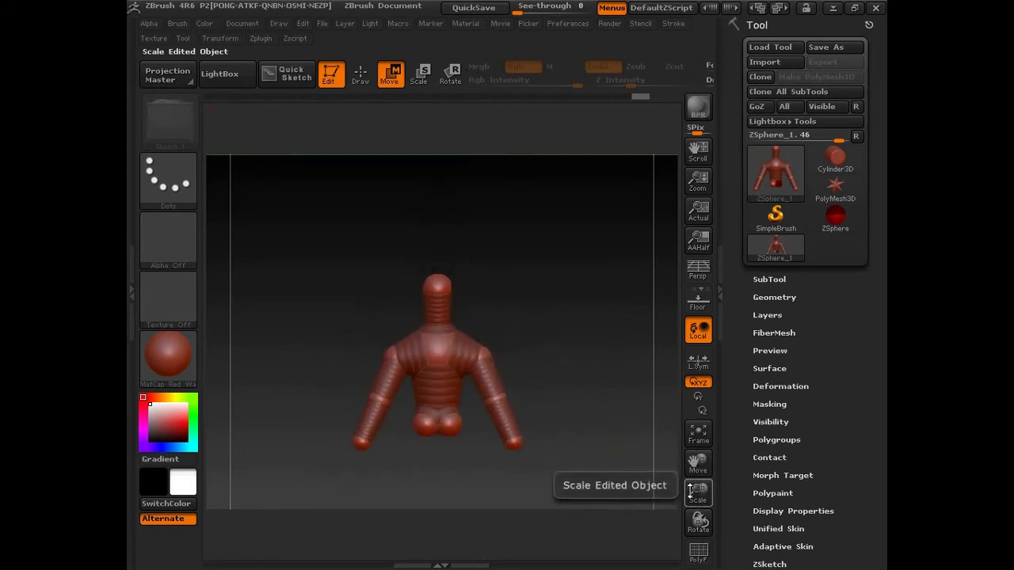
mouse_move(698, 493)
left_mouse_down()
mouse_move(701, 447)
mouse_move(702, 469)
left_mouse_up()
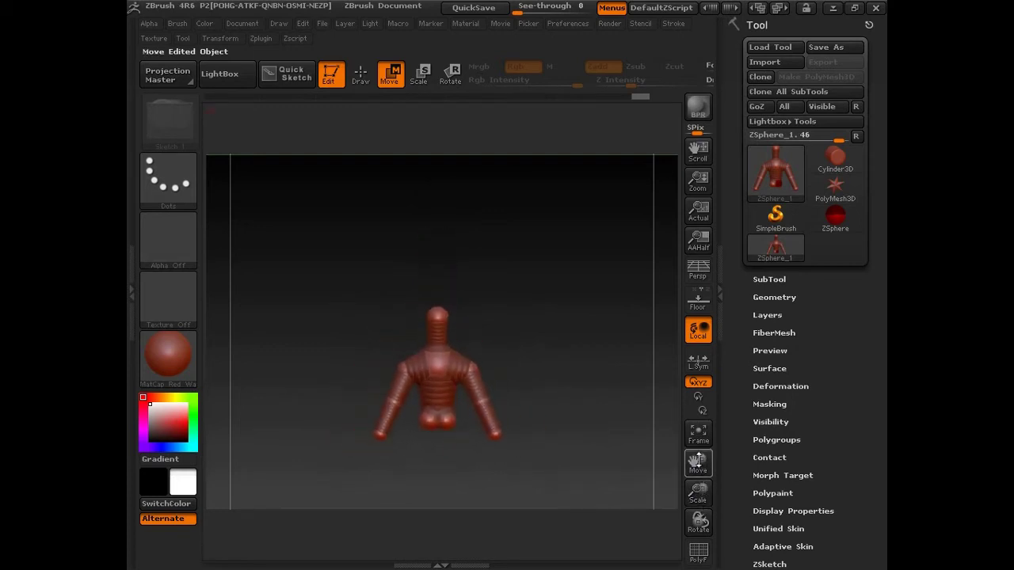
mouse_move(698, 462)
left_mouse_down()
mouse_move(698, 439)
mouse_move(693, 457)
left_mouse_up()
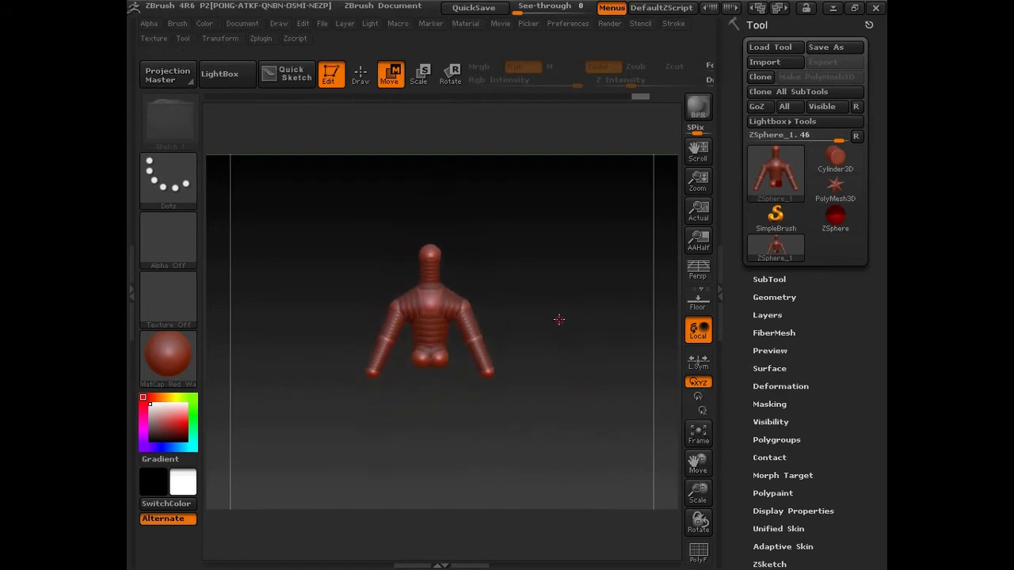
mouse_move(559, 319)
left_mouse_down()
mouse_move(543, 339)
mouse_move(493, 330)
mouse_move(559, 312)
left_mouse_up()
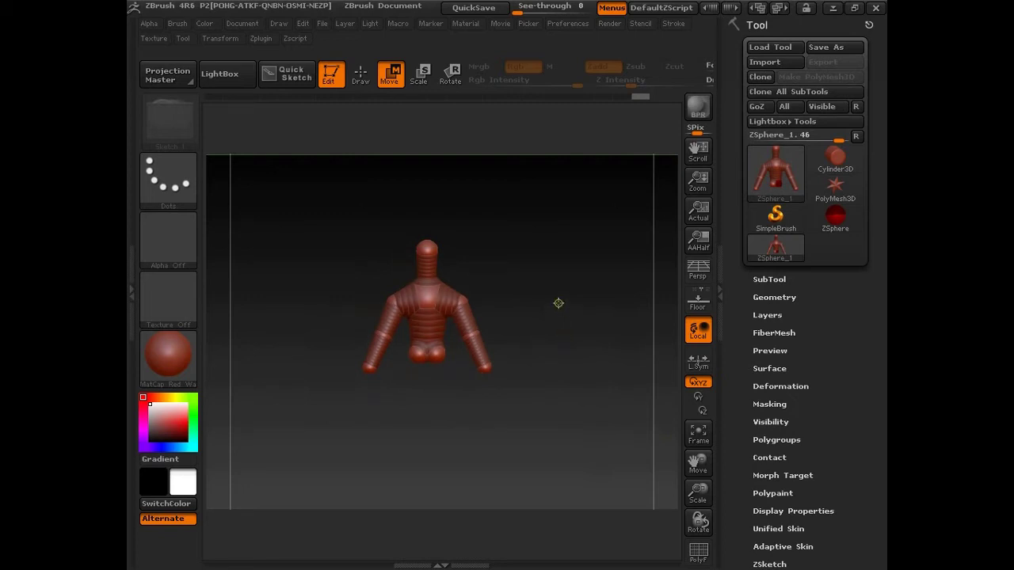
mouse_move(558, 302)
left_mouse_down()
mouse_move(522, 347)
mouse_move(502, 316)
mouse_move(539, 314)
mouse_move(554, 351)
mouse_move(538, 425)
mouse_move(549, 335)
mouse_move(537, 288)
left_mouse_up()
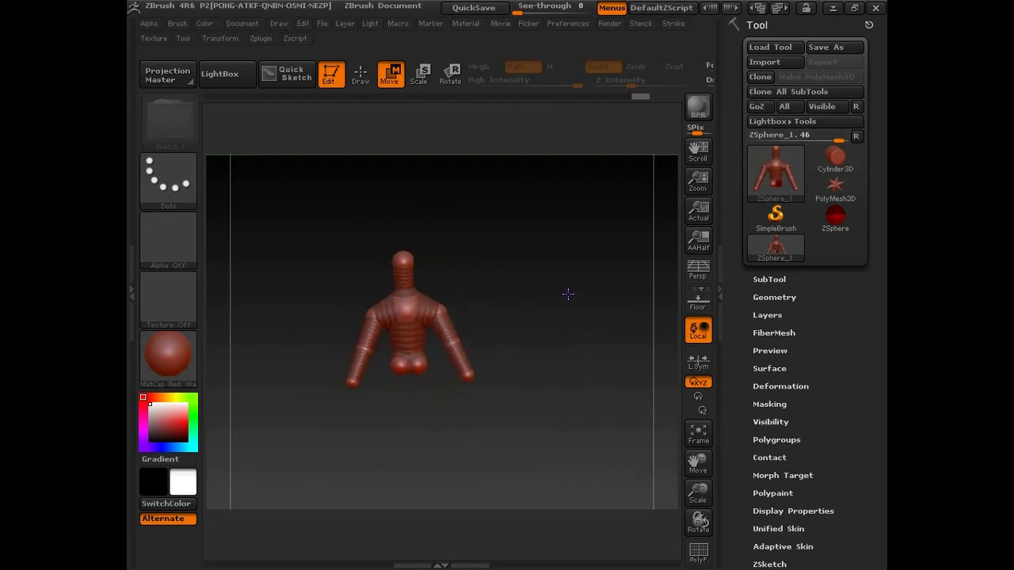
mouse_move(567, 294)
left_mouse_down()
mouse_move(563, 309)
mouse_move(475, 301)
mouse_move(409, 237)
mouse_move(478, 259)
mouse_move(529, 330)
mouse_move(539, 373)
left_mouse_up()
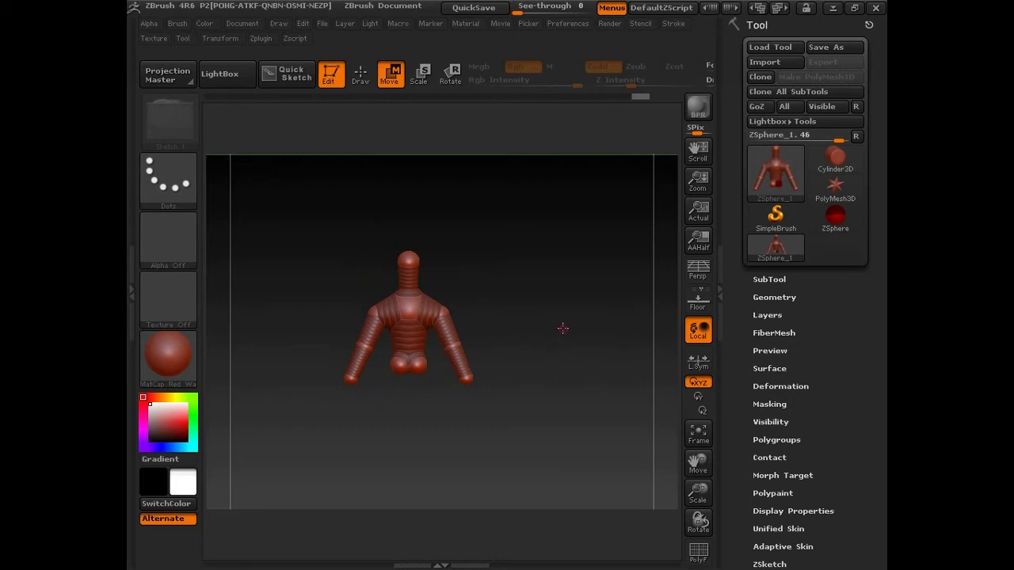
mouse_move(561, 408)
left_mouse_down()
mouse_move(555, 437)
mouse_move(551, 334)
left_mouse_up()
mouse_move(415, 340)
left_mouse_down()
mouse_move(388, 337)
mouse_move(495, 335)
mouse_move(506, 464)
mouse_move(475, 312)
mouse_move(301, 317)
mouse_move(552, 359)
mouse_move(522, 395)
mouse_move(500, 362)
left_mouse_up()
- Reposition both arms symmetrically on the figure
left_click_drag(465, 378, 469, 380)
left_click_drag(489, 446, 511, 378)
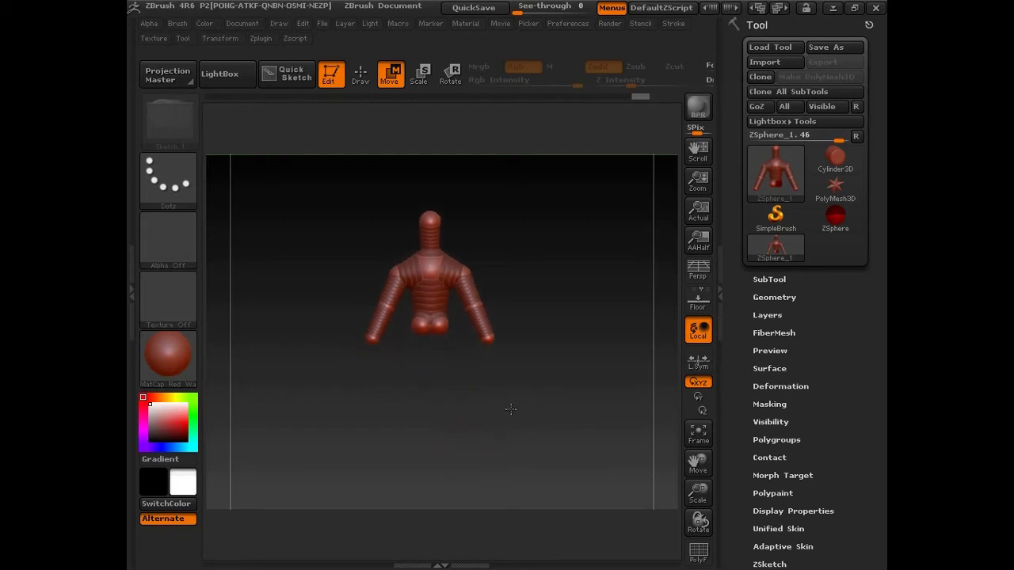
mouse_move(517, 455)
left_mouse_down("alt")
mouse_move(552, 362)
mouse_move(538, 383)
left_mouse_up("alt")
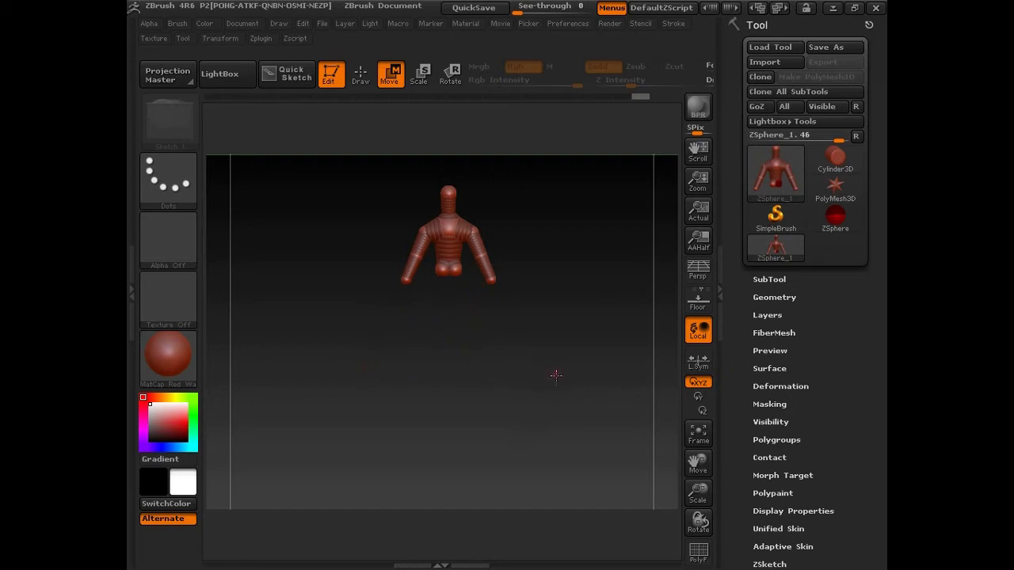
- Drag the hip ZSpheres down into two long legs reaching the feet
mouse_move(564, 333)
left_mouse_down()
mouse_move(501, 328)
mouse_move(541, 335)
mouse_move(518, 323)
mouse_move(513, 252)
mouse_move(547, 264)
mouse_move(555, 407)
mouse_move(579, 343)
mouse_move(518, 362)
mouse_move(587, 317)
left_mouse_up()
mouse_move(530, 357)
left_mouse_down()
mouse_move(527, 386)
mouse_move(509, 398)
left_mouse_up()
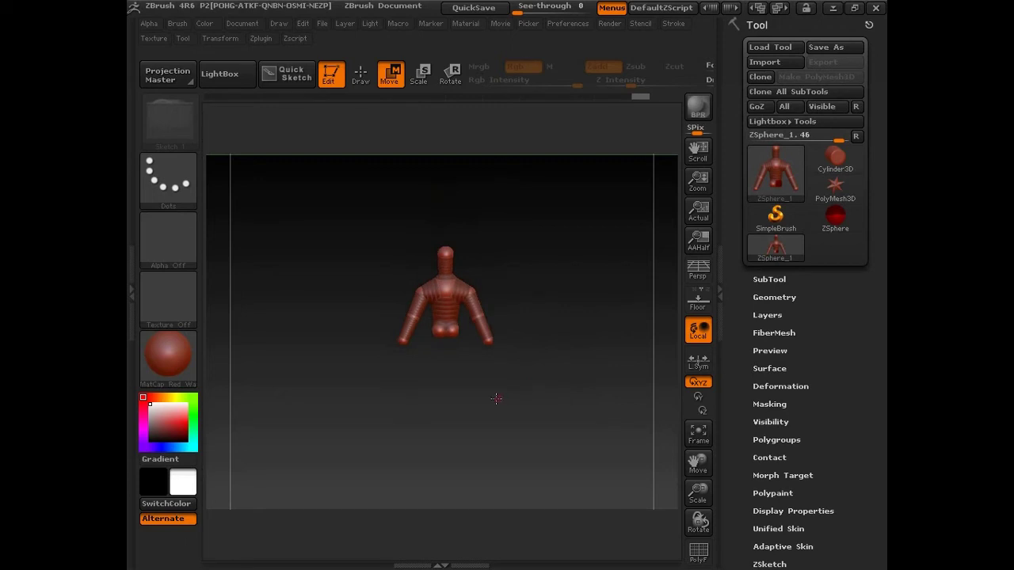
mouse_move(432, 302)
left_mouse_down()
mouse_move(520, 280)
mouse_move(468, 226)
mouse_move(506, 254)
mouse_move(486, 290)
left_mouse_up()
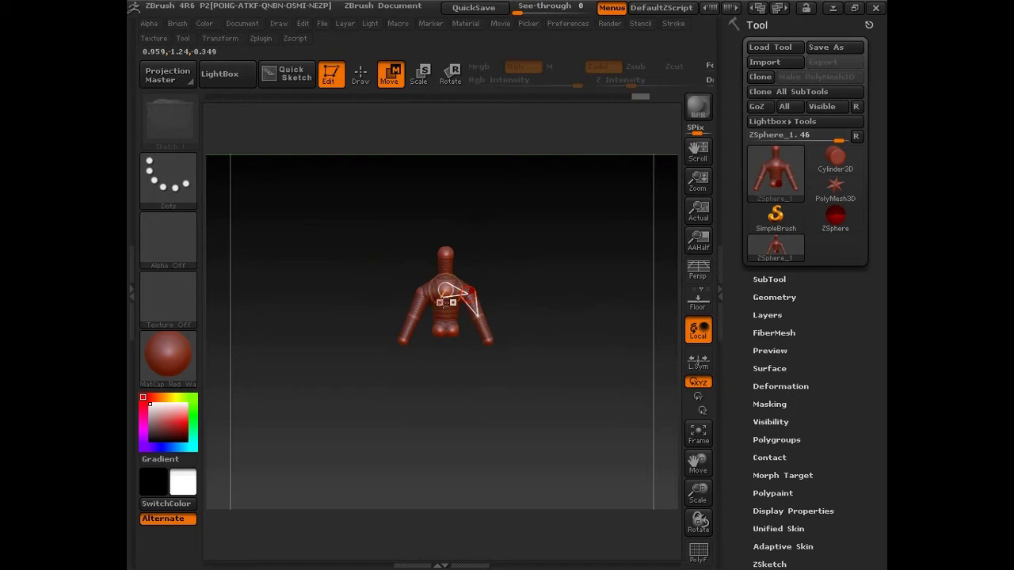
mouse_move(586, 298)
left_mouse_down()
mouse_move(525, 293)
mouse_move(582, 249)
mouse_move(570, 190)
mouse_move(607, 347)
mouse_move(452, 353)
mouse_move(606, 272)
mouse_move(576, 299)
left_mouse_up()
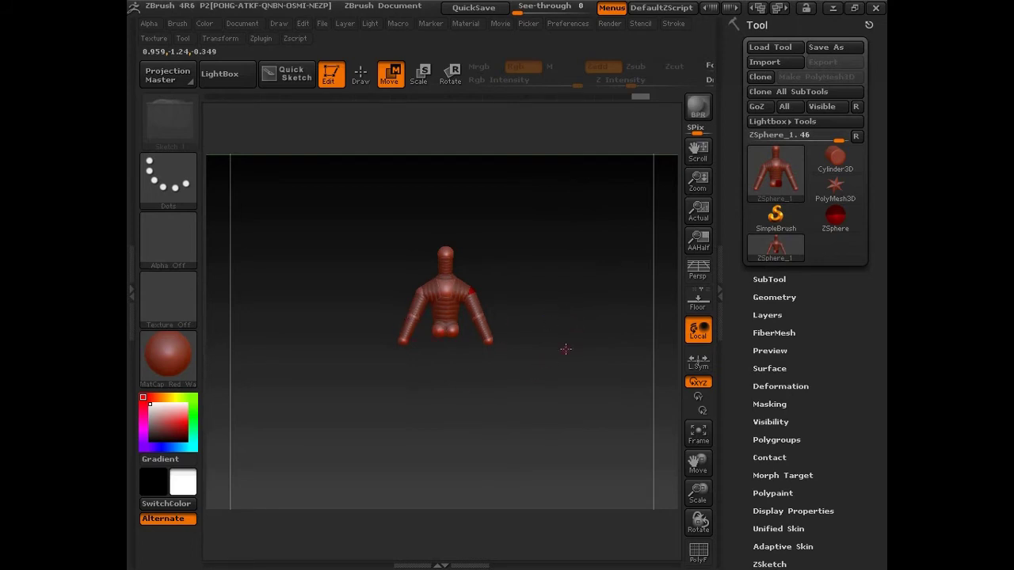
mouse_move(535, 373)
left_mouse_down()
mouse_move(510, 345)
mouse_move(529, 323)
mouse_move(532, 393)
left_mouse_up()
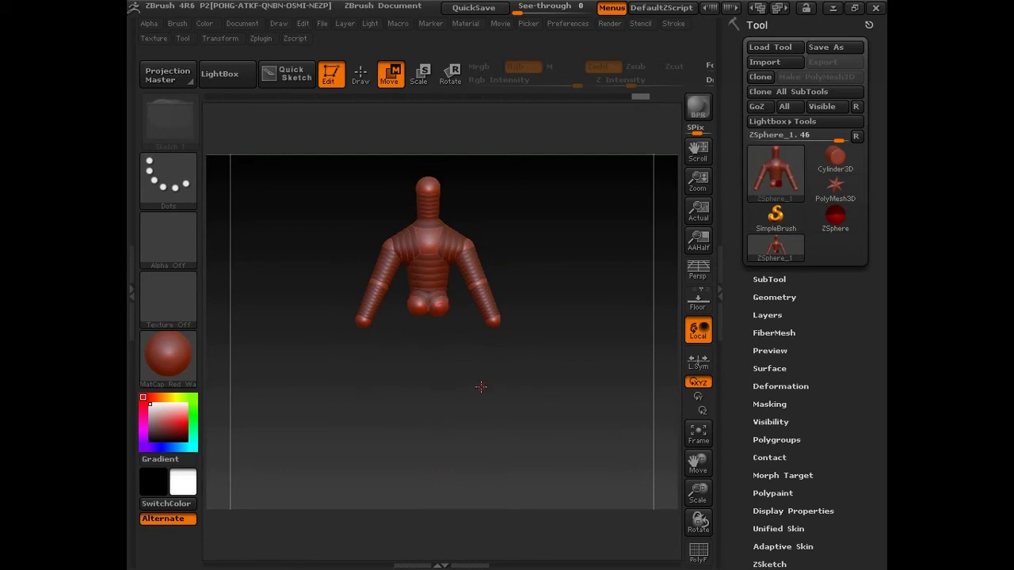
left_click_drag(437, 314, 476, 475)
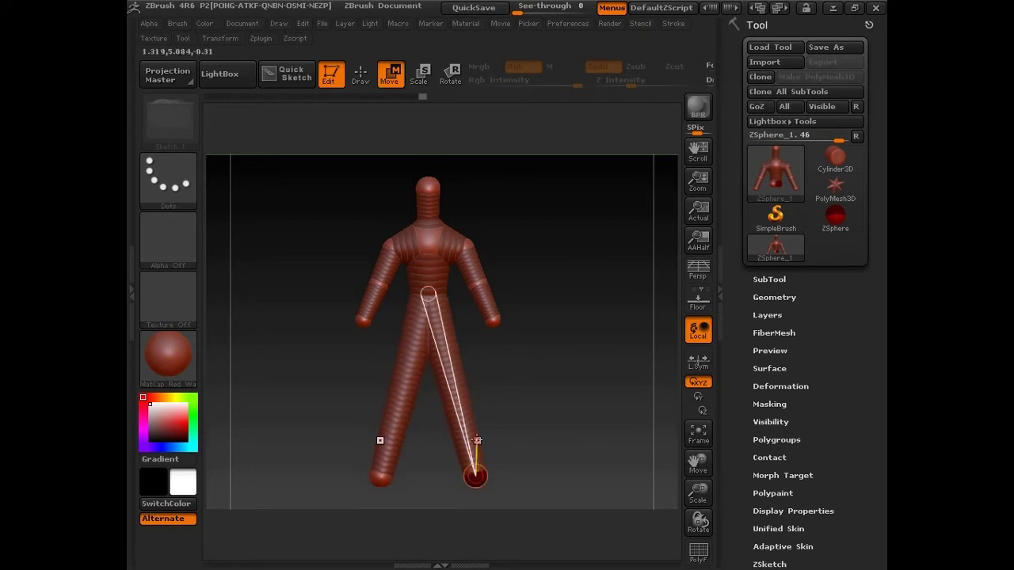
key("q")
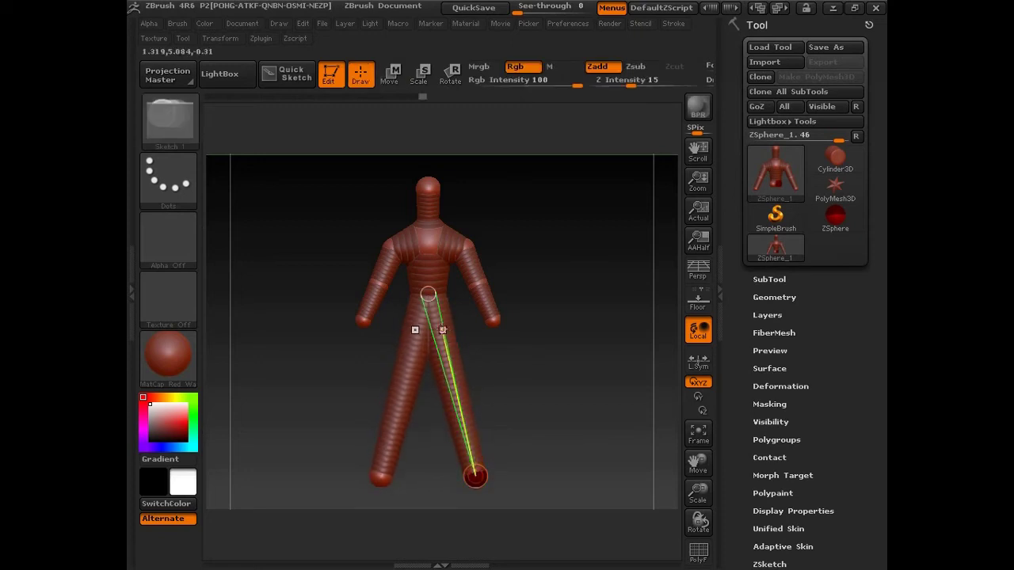
- Insert ZSpheres along each leg link to form knee joints
left_click(442, 329)
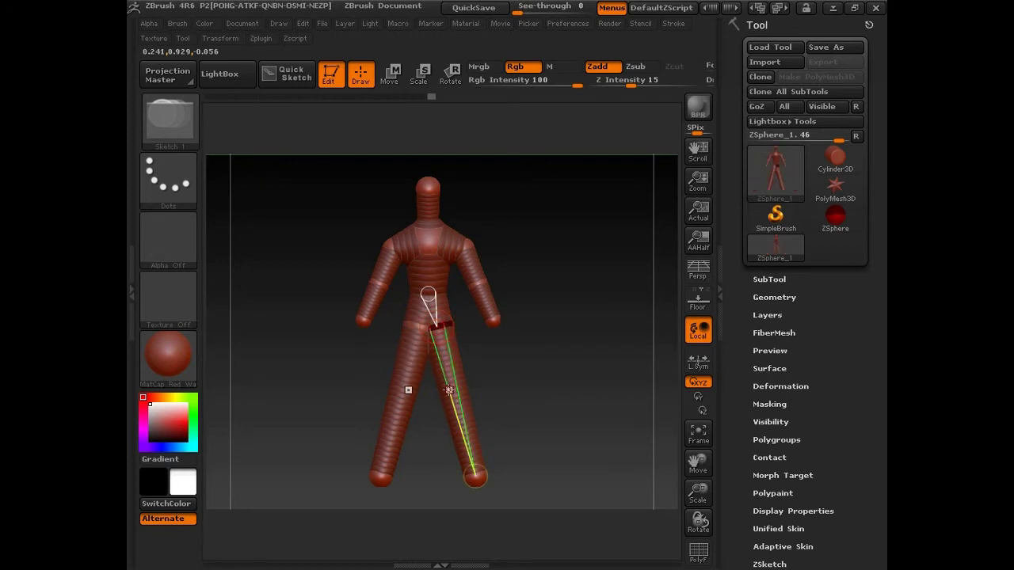
left_click(456, 400)
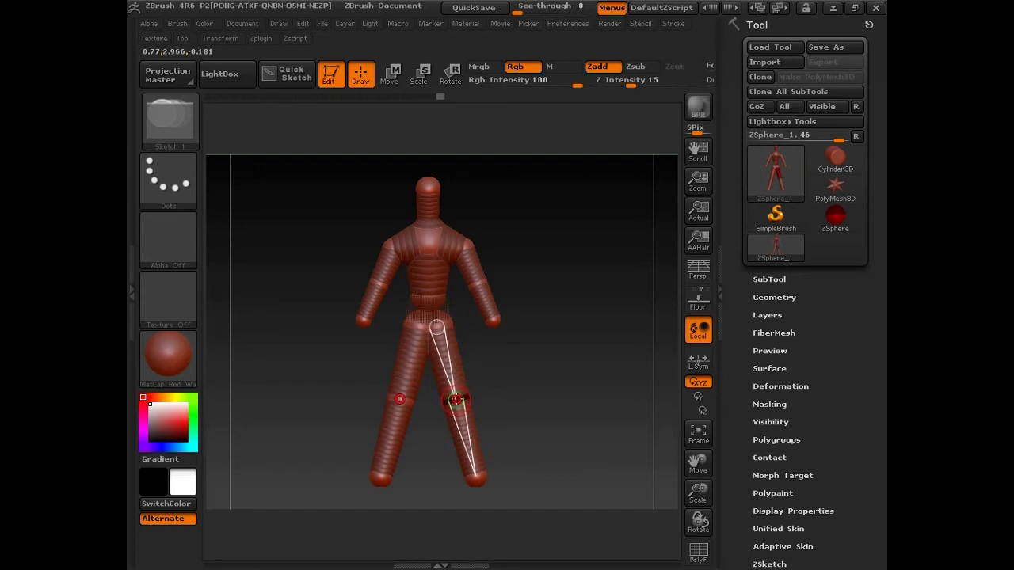
key("e")
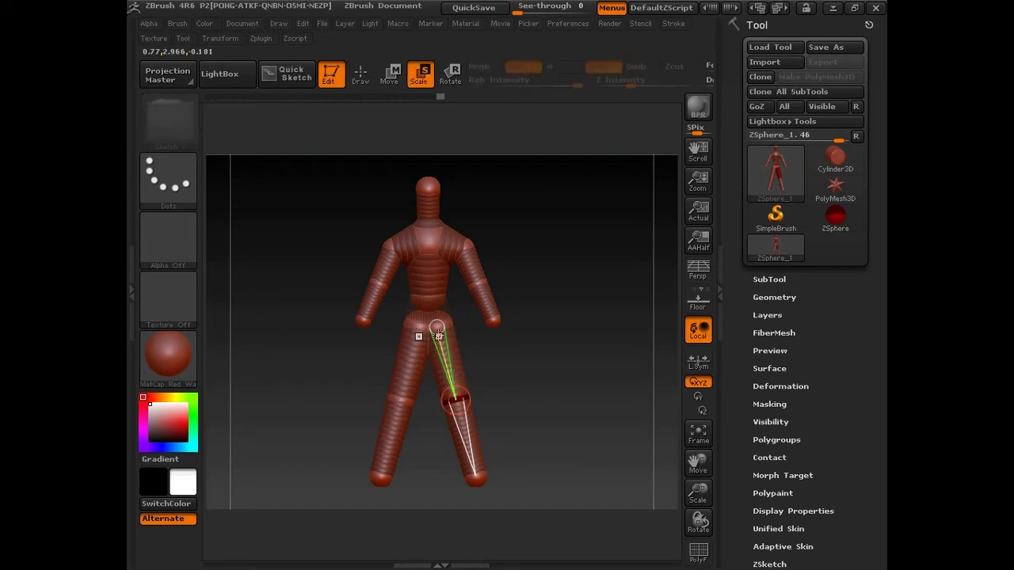
key("a")
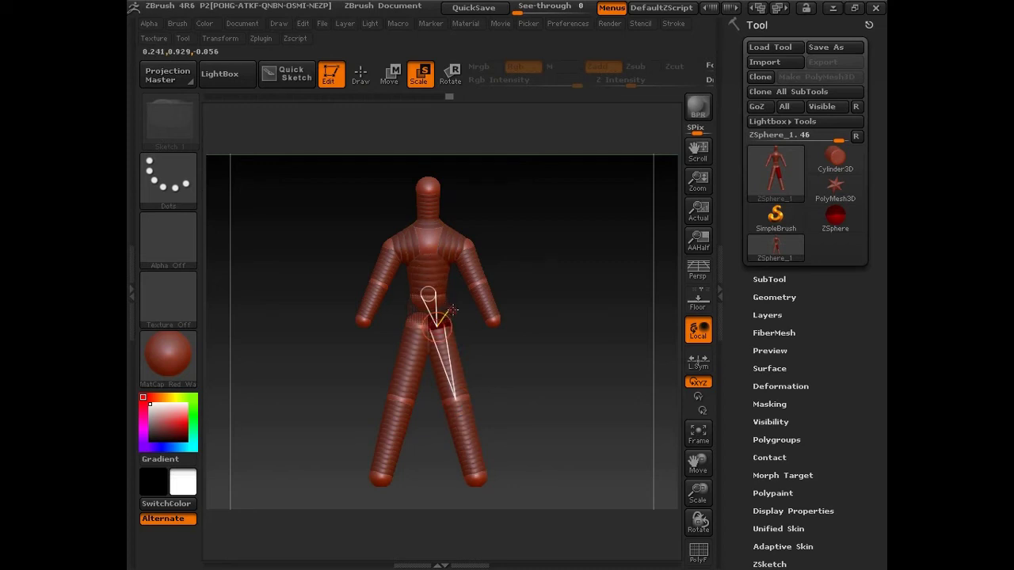
- Try bending the knees outward, undo it, and nudge the lower legs slightly inward
key("w")
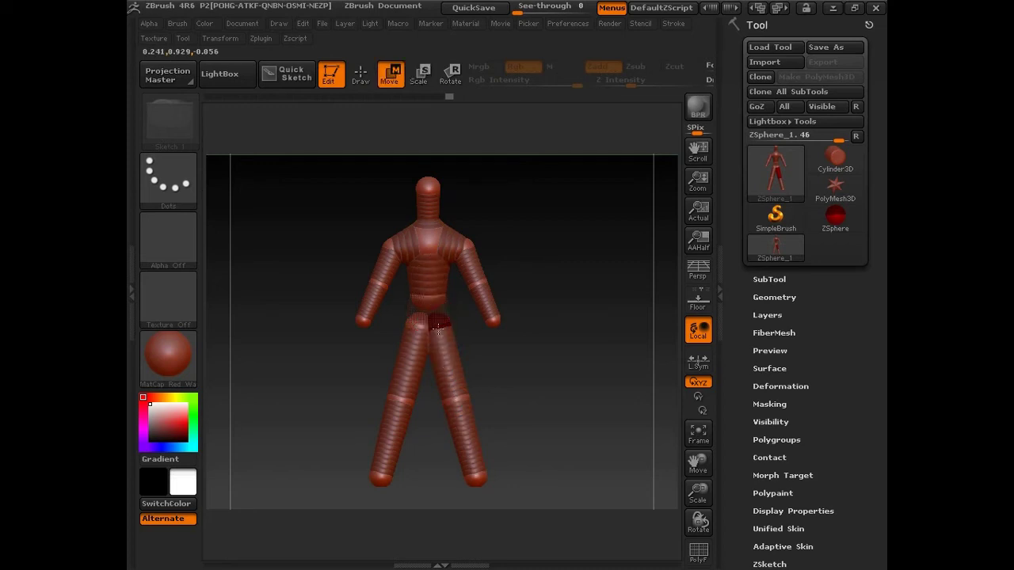
left_click_drag(441, 322, 527, 362)
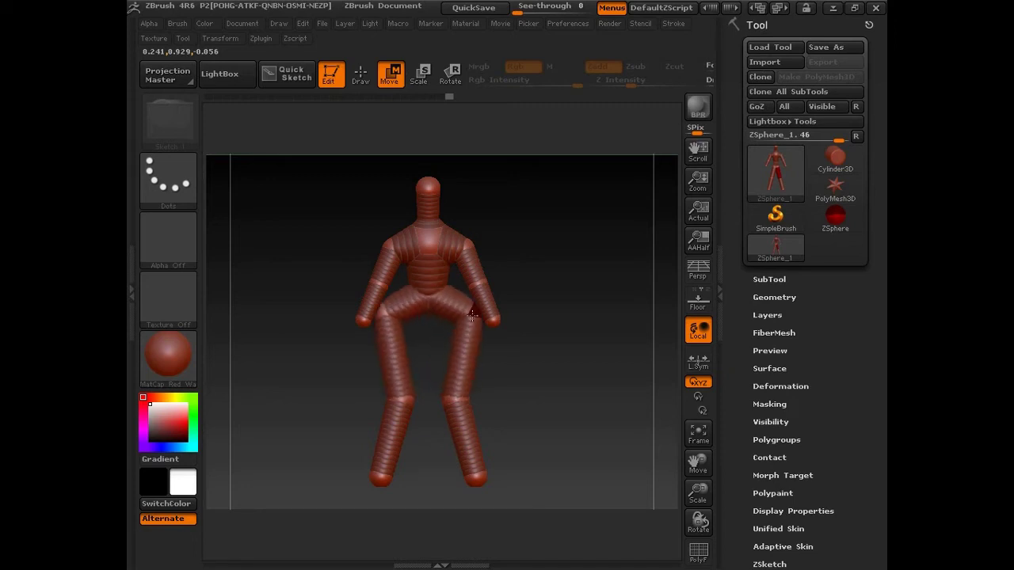
left_click_drag(526, 362, 520, 391)
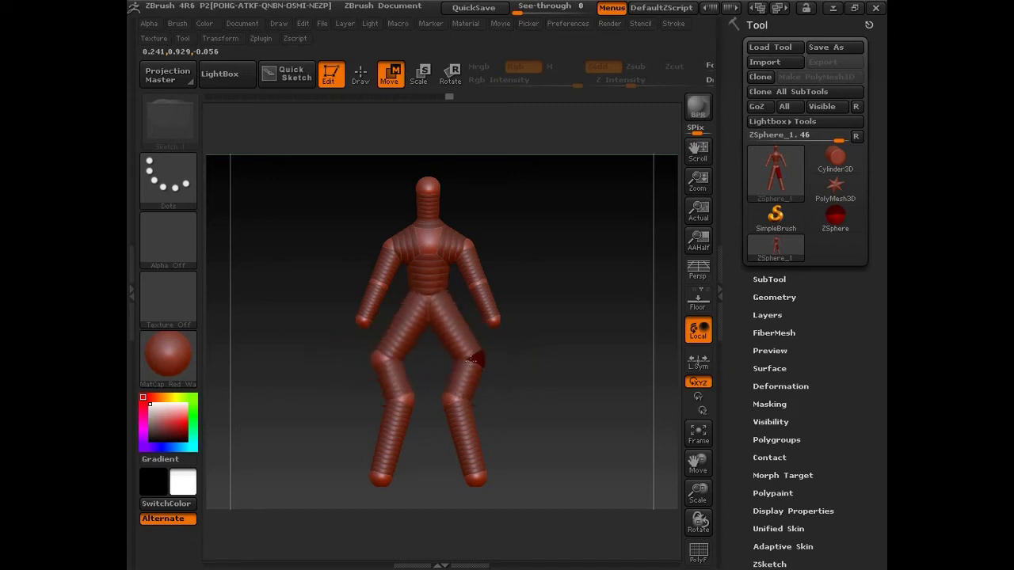
key("ctrl+z")
key("ctrl+z")
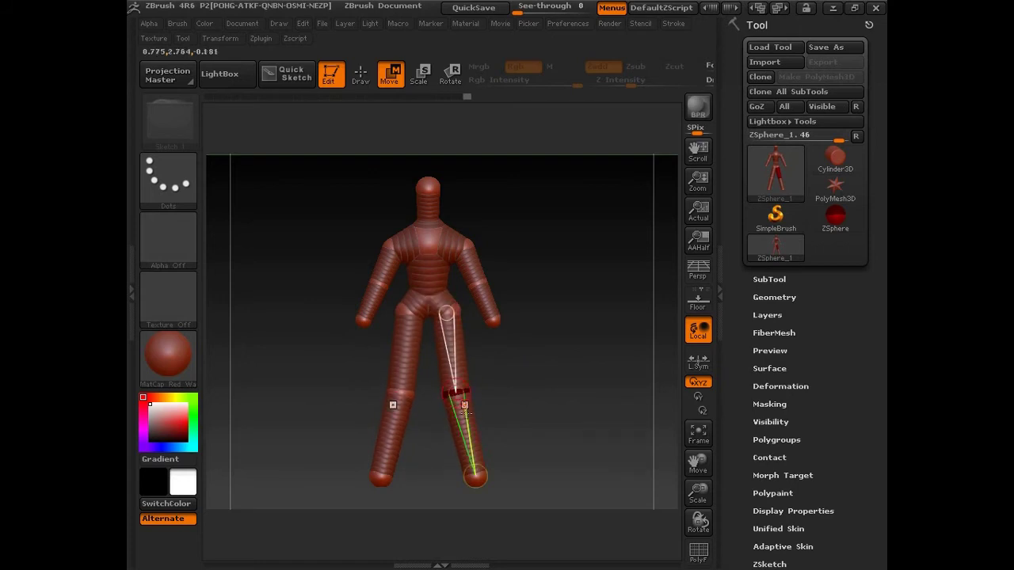
left_click_drag(475, 479, 471, 482)
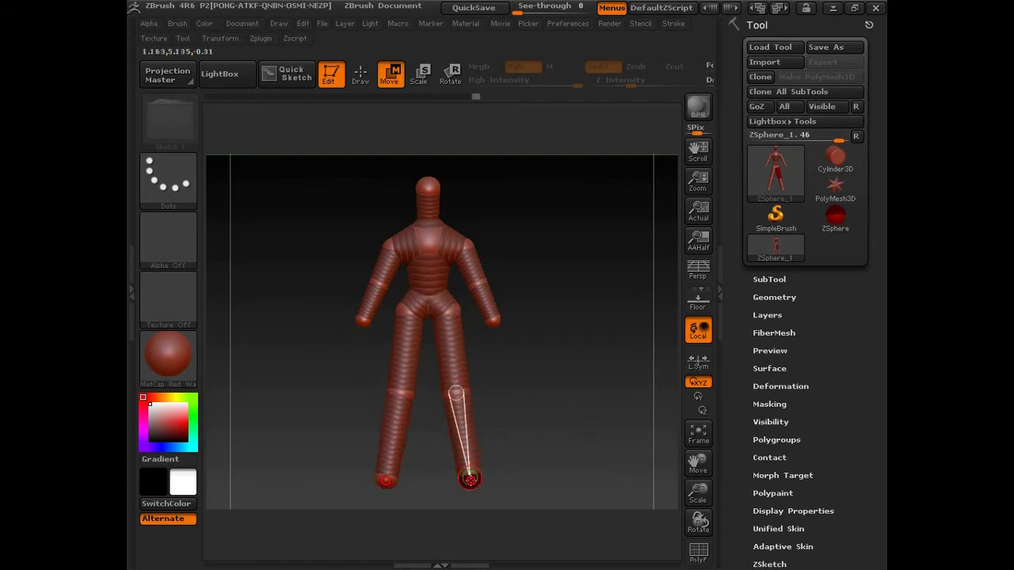
key("e")
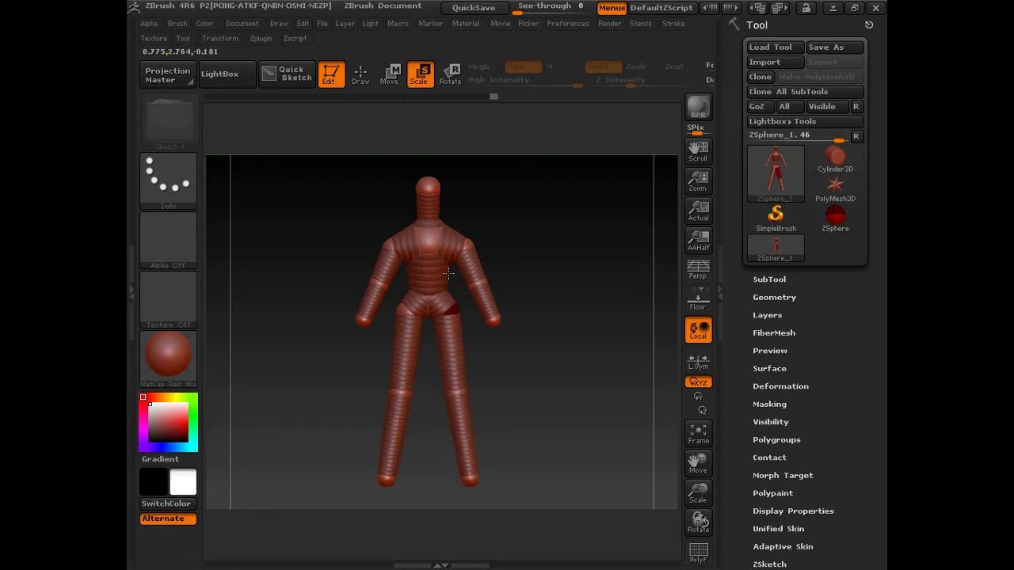
mouse_move(575, 303)
left_mouse_down()
mouse_move(542, 315)
mouse_move(500, 312)
left_mouse_up()
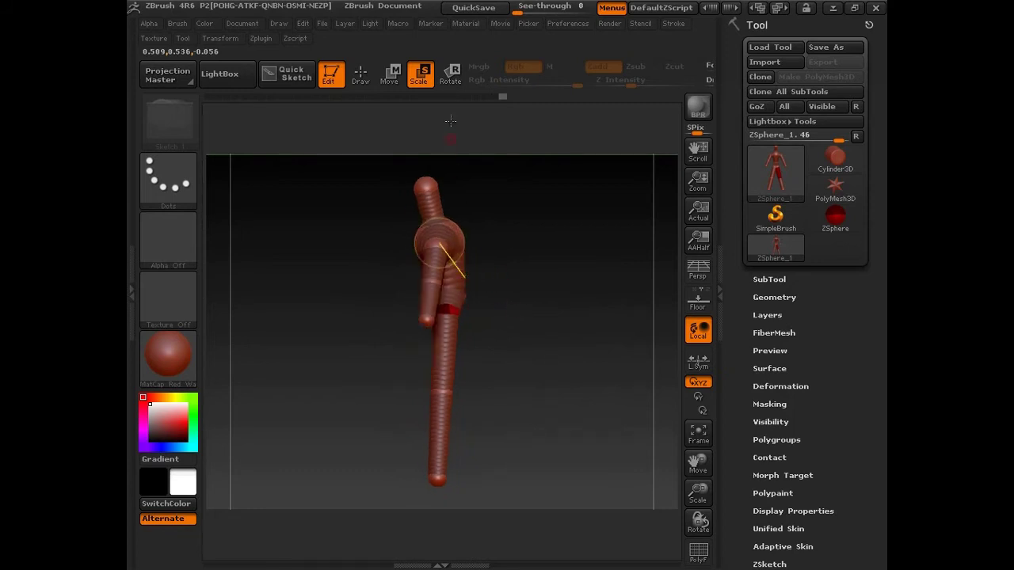
- Resize the shoulder joint and rotate the lower leg into a straight vertical pose
left_click_drag(444, 246, 470, 271)
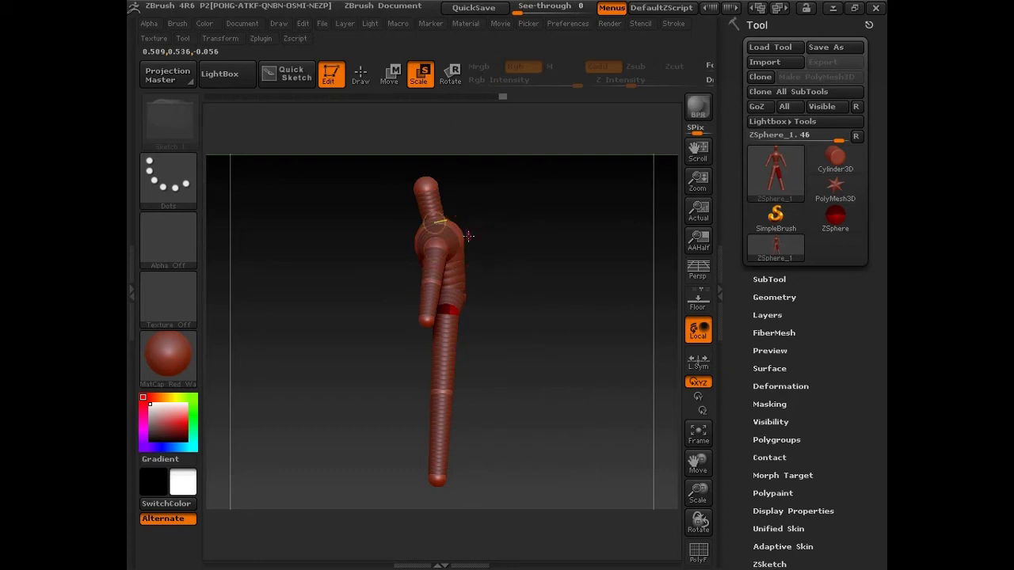
left_click_drag(515, 245, 479, 254)
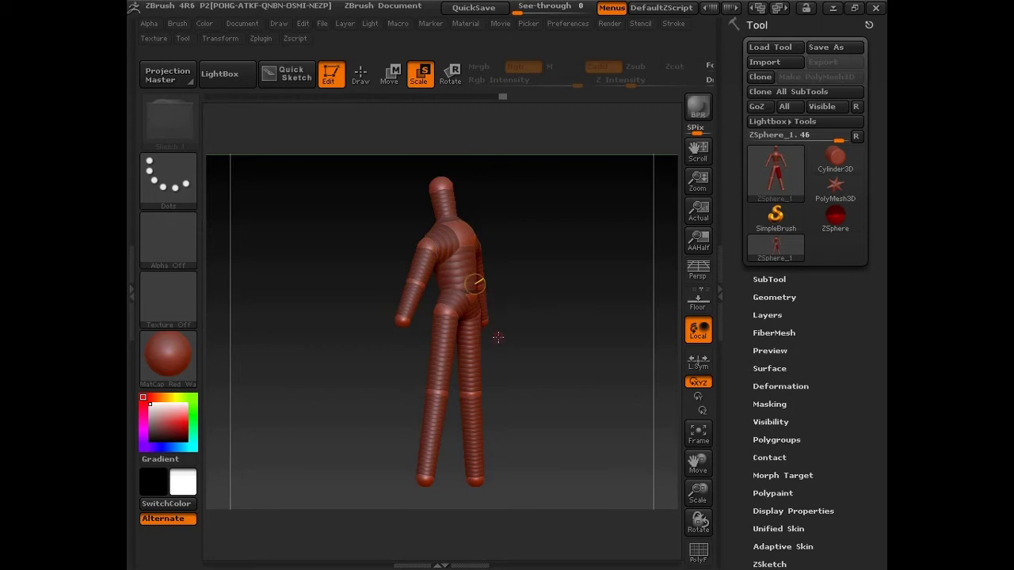
key("r")
mouse_move(483, 435)
left_mouse_down()
mouse_move(489, 397)
mouse_move(431, 434)
left_mouse_up()
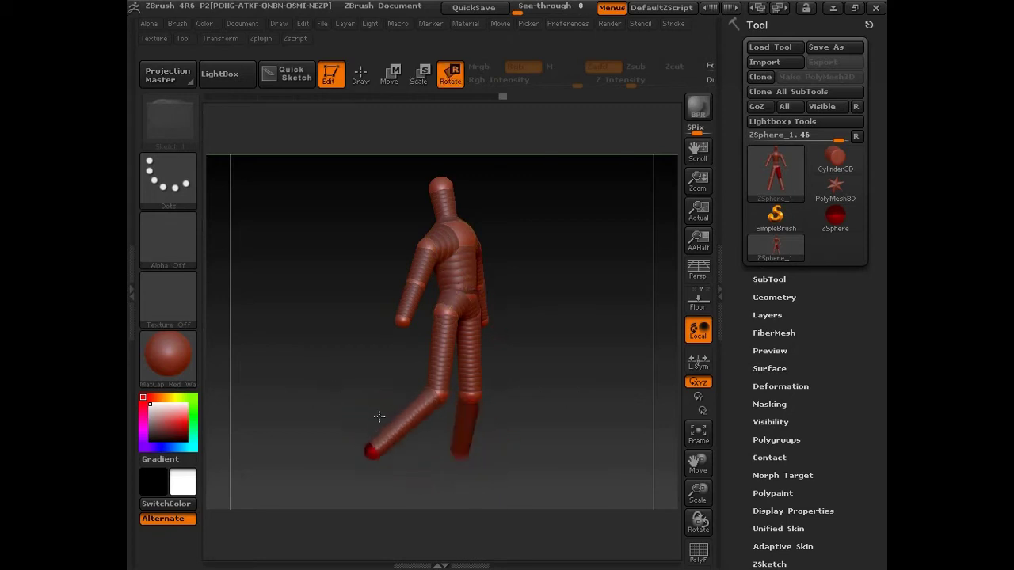
mouse_move(525, 264)
left_mouse_down()
mouse_move(461, 269)
mouse_move(528, 306)
left_mouse_up()
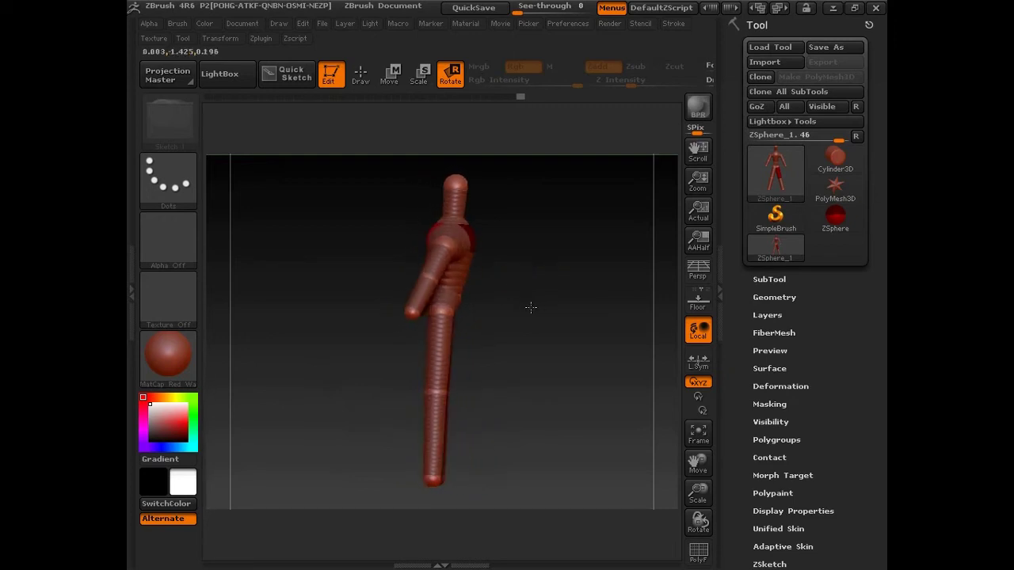
left_click_drag(460, 303, 445, 346)
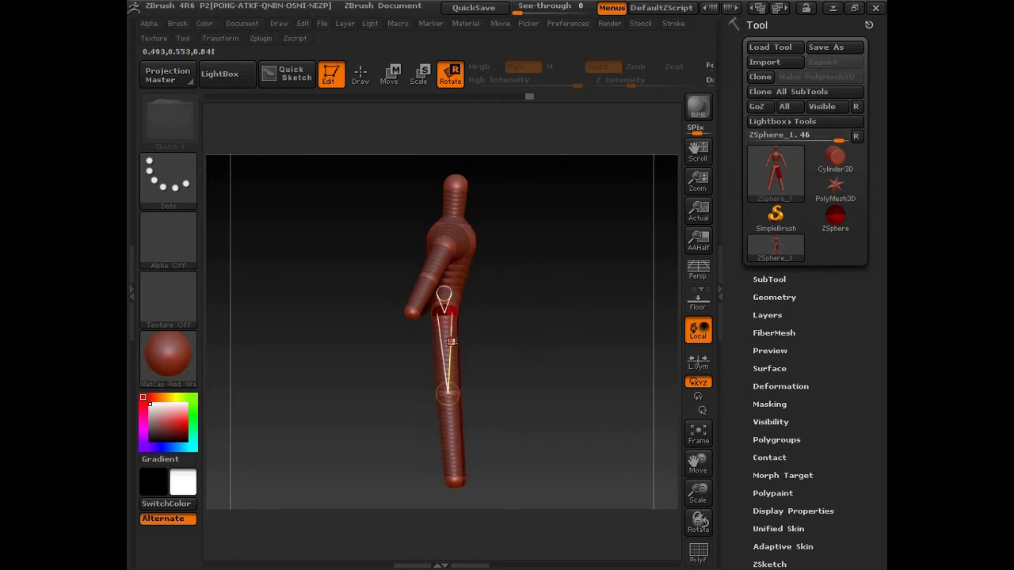
- Let the arm hang straight beside the body and rotate the legs inward together
left_click_drag(434, 274, 457, 233)
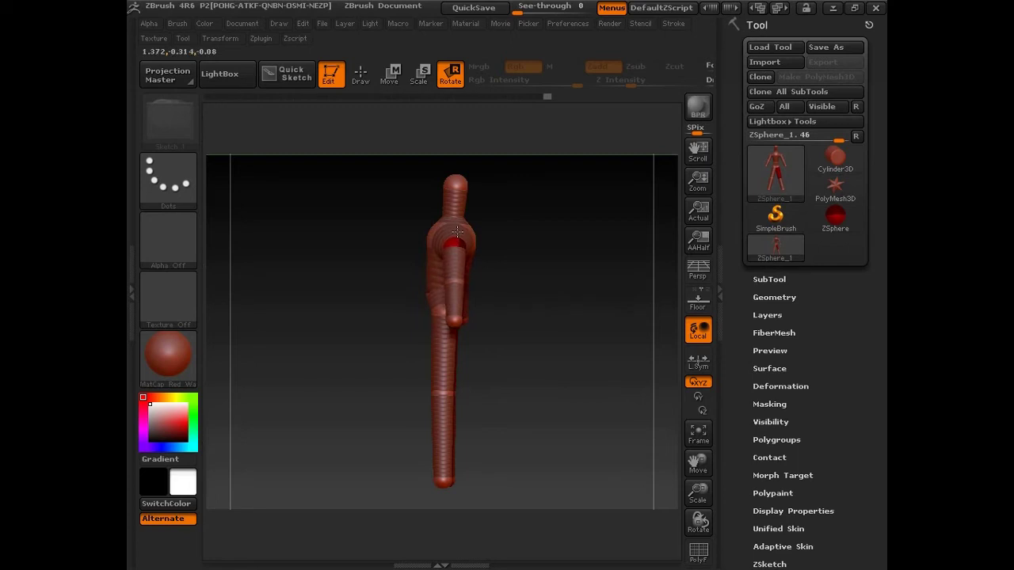
mouse_move(526, 268)
left_mouse_down()
mouse_move(554, 267)
mouse_move(574, 281)
left_mouse_up()
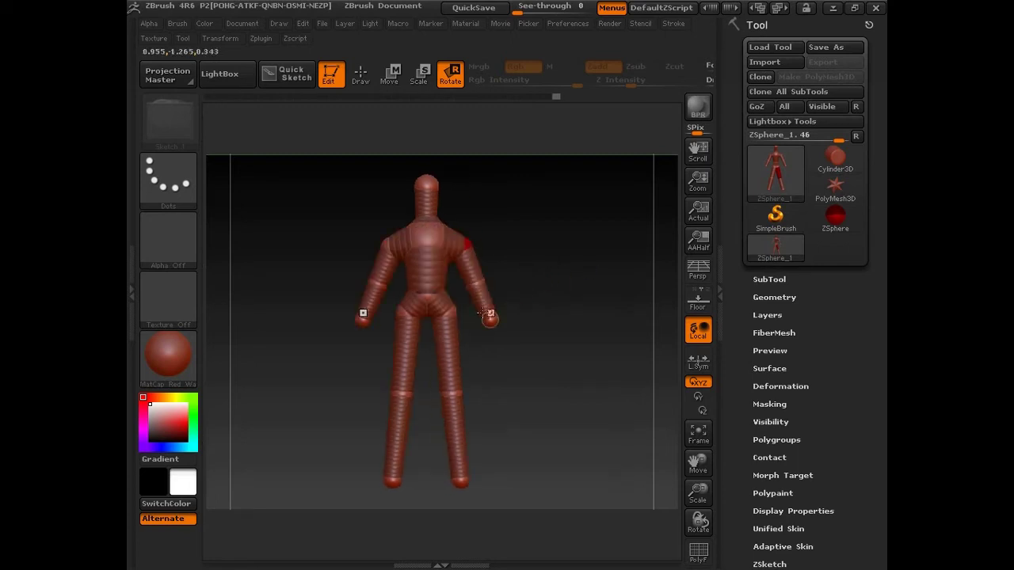
left_click_drag(440, 306, 467, 308)
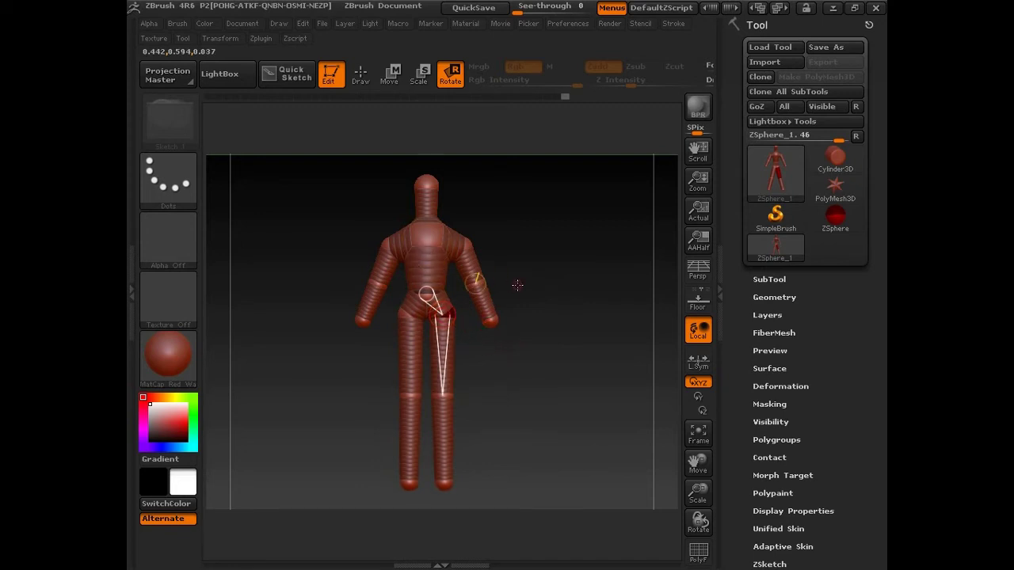
- Nudge the hip joint ZSphere slightly into place
key("w")
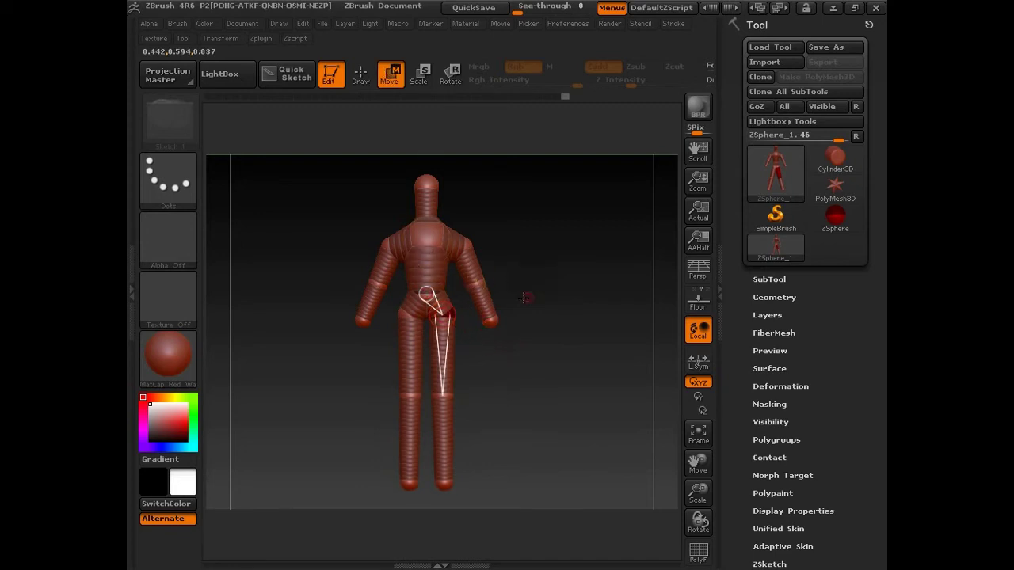
mouse_move(426, 308)
left_mouse_down()
mouse_move(447, 314)
mouse_move(426, 307)
left_mouse_up()
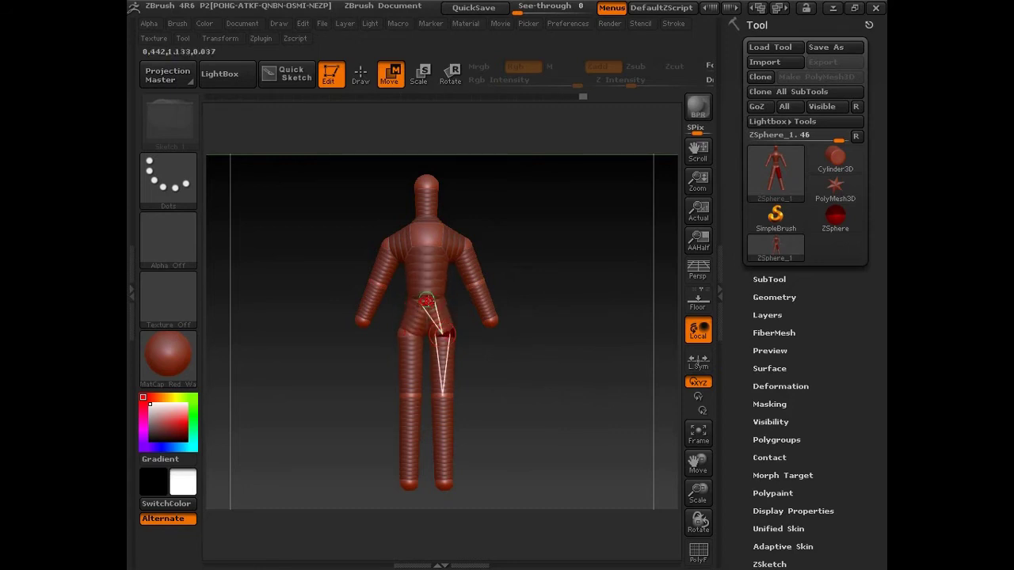
left_click_drag(426, 304, 423, 324)
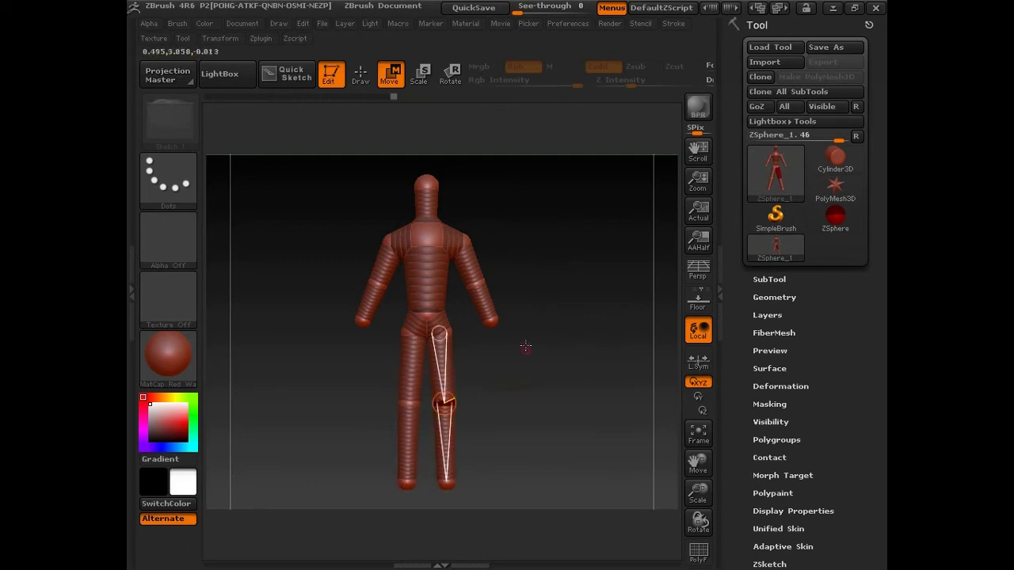
mouse_move(536, 344)
left_mouse_down()
mouse_move(484, 361)
mouse_move(566, 368)
left_mouse_up()
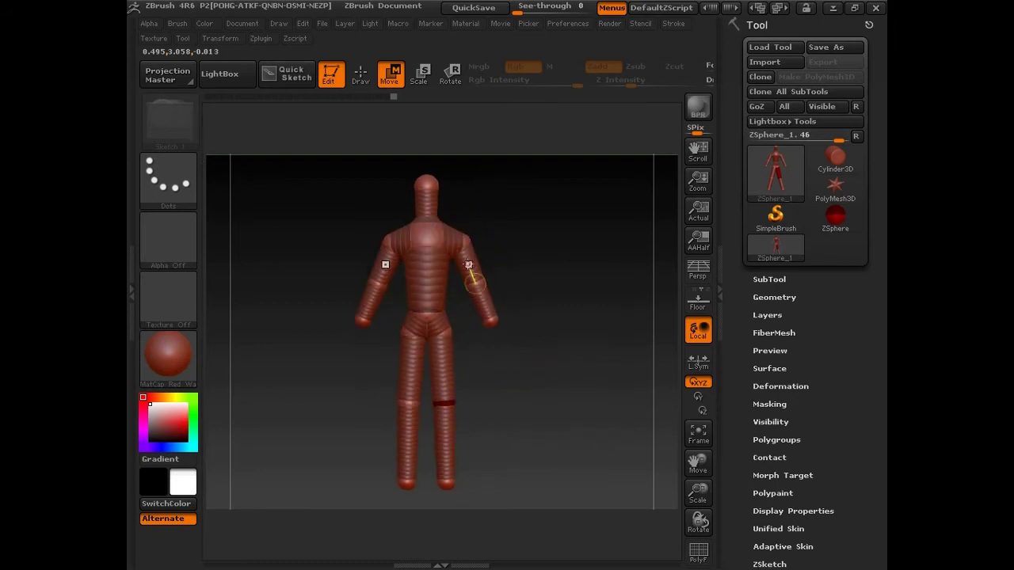
- Rotate the arms slightly further out from the body and return to front view
key("r")
mouse_move(468, 264)
left_mouse_down()
mouse_move(523, 264)
mouse_move(415, 293)
mouse_move(373, 280)
left_mouse_up()
key("space")
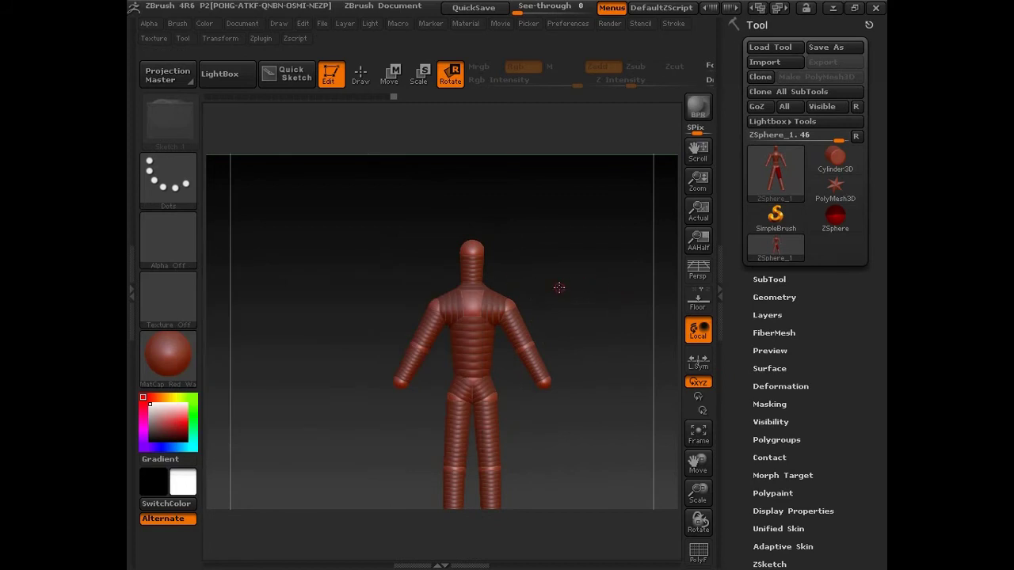
- Draw mirrored ZSpheres on the front of the chest with X symmetry as wing roots
key("q")
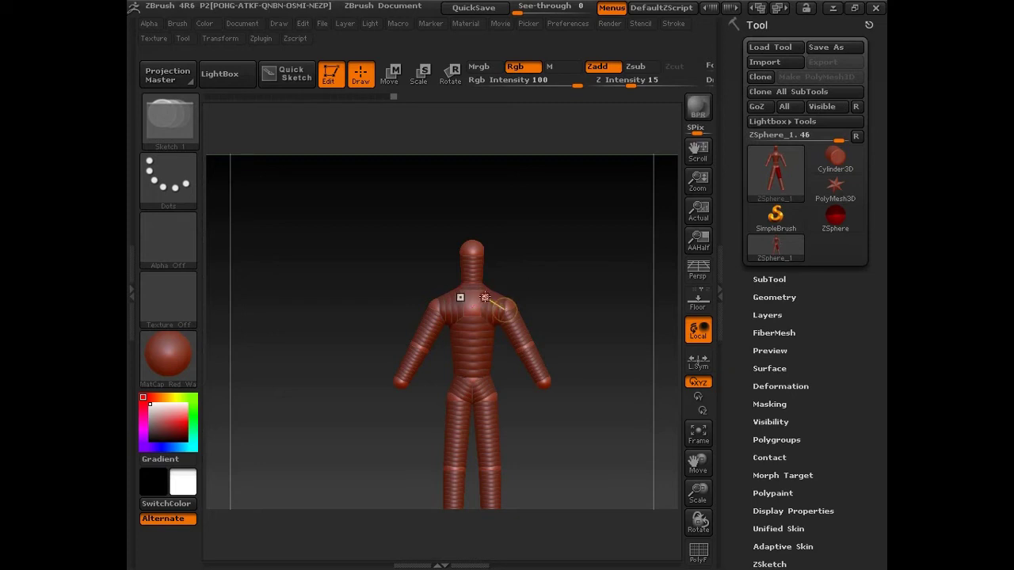
left_click_drag(574, 293, 575, 425)
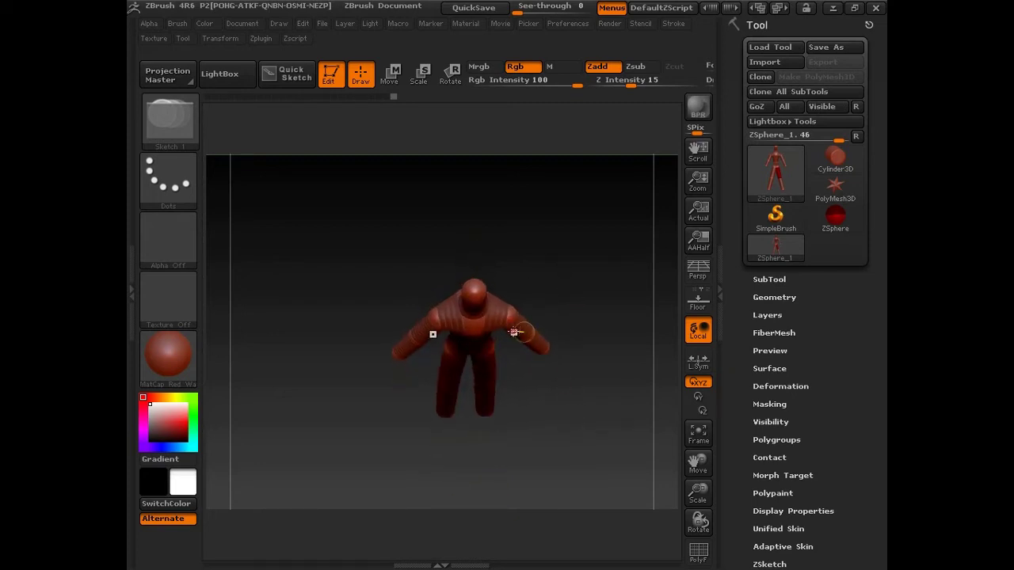
key("w")
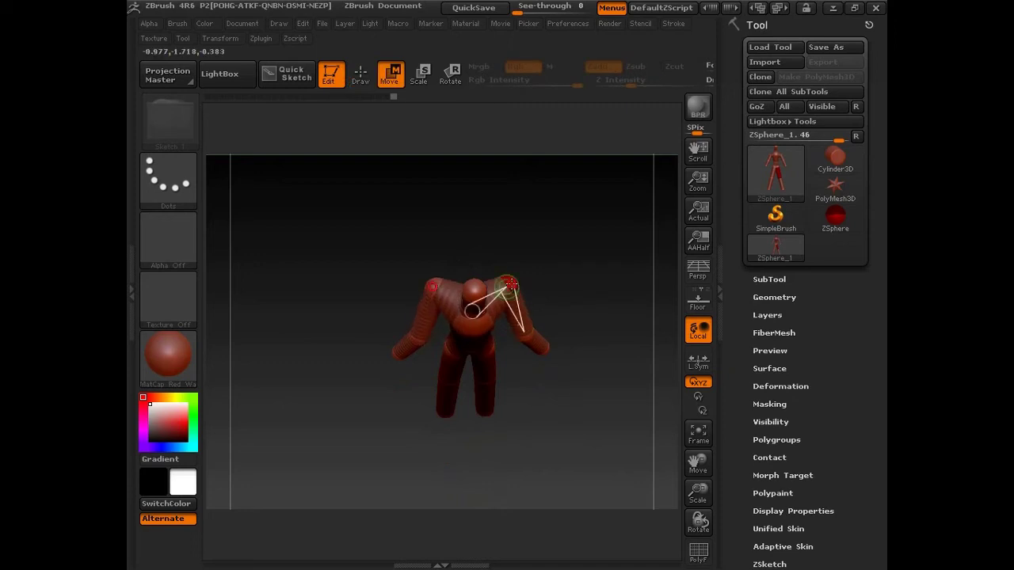
left_click_drag(546, 300, 584, 249, "shift")
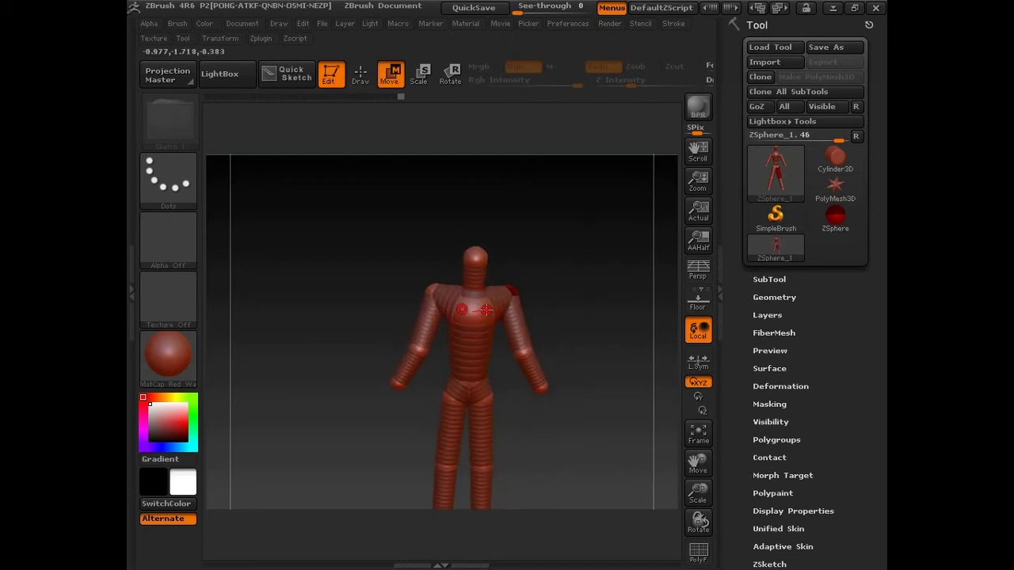
key("q")
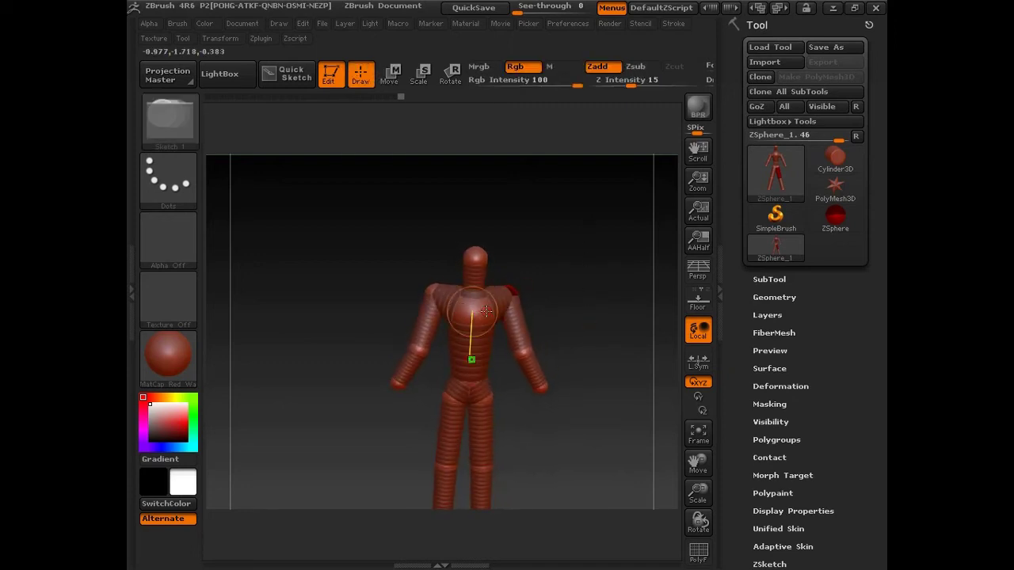
left_click_drag(488, 308, 501, 320)
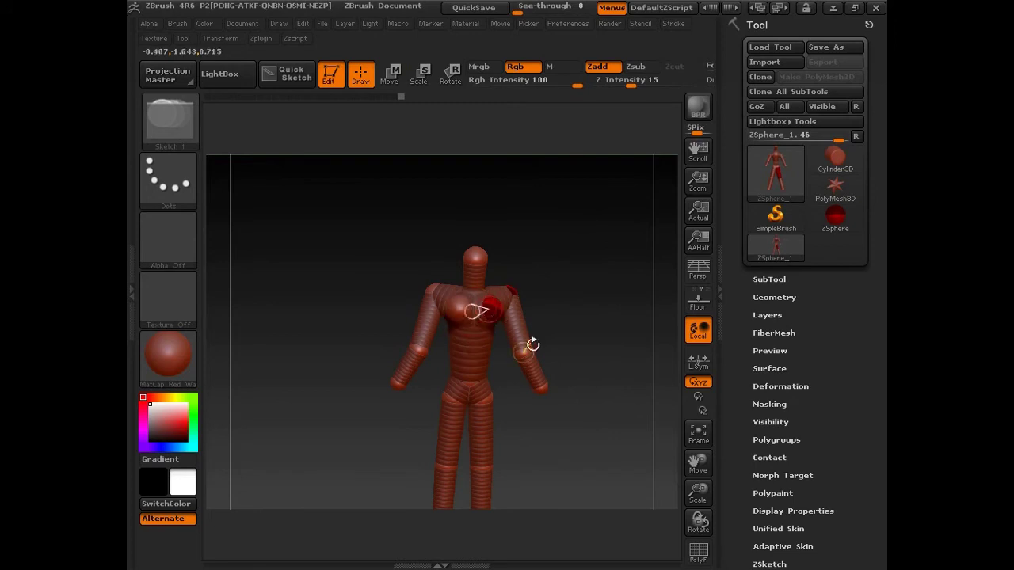
key("w")
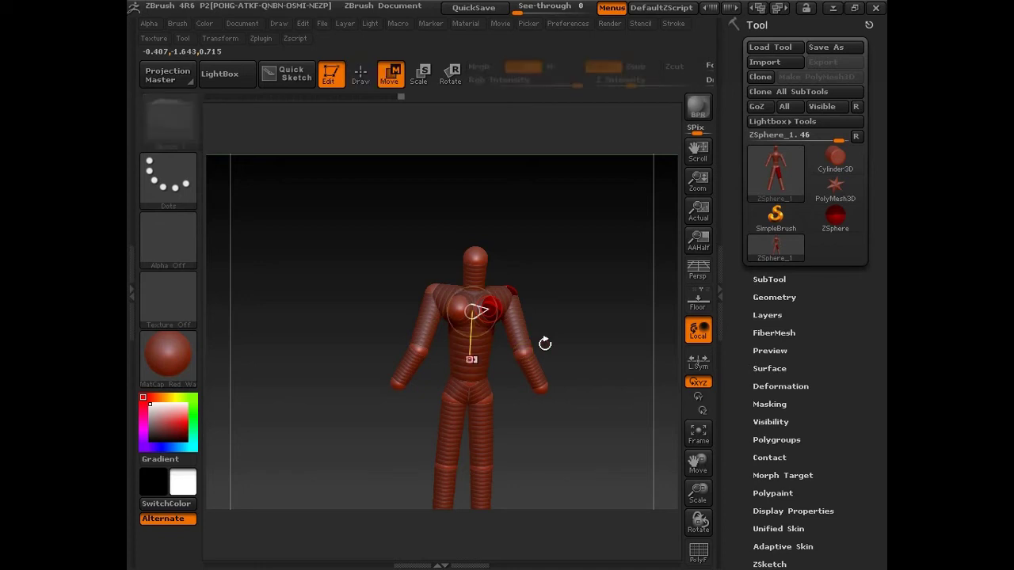
- Pull the new wing chains up and outward, then undo an inserted shoulder ZSphere
left_click_drag(537, 247, 572, 211)
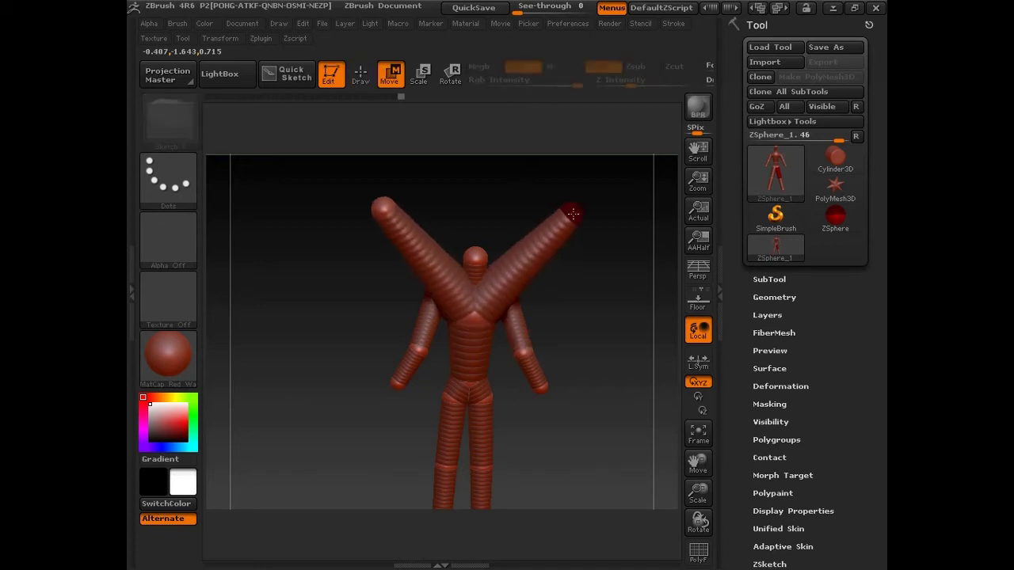
mouse_move(593, 296)
left_mouse_down()
mouse_move(512, 299)
mouse_move(588, 266)
left_mouse_up()
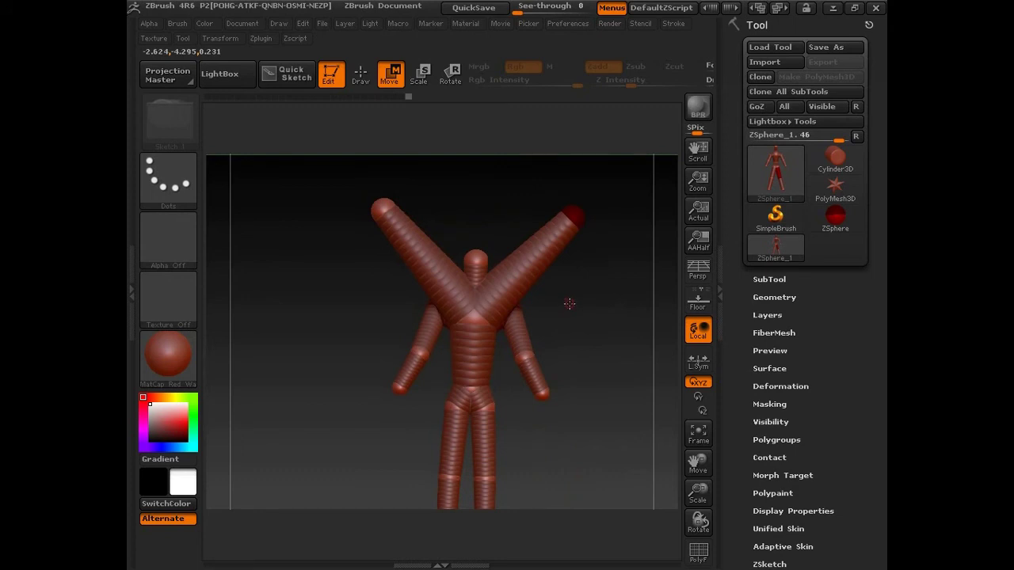
key("q")
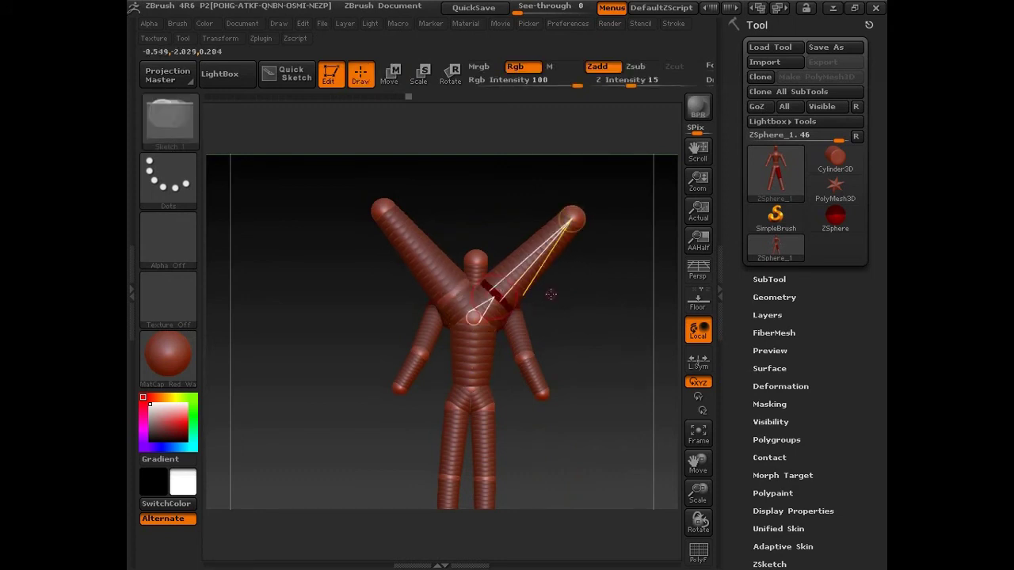
left_click(532, 259)
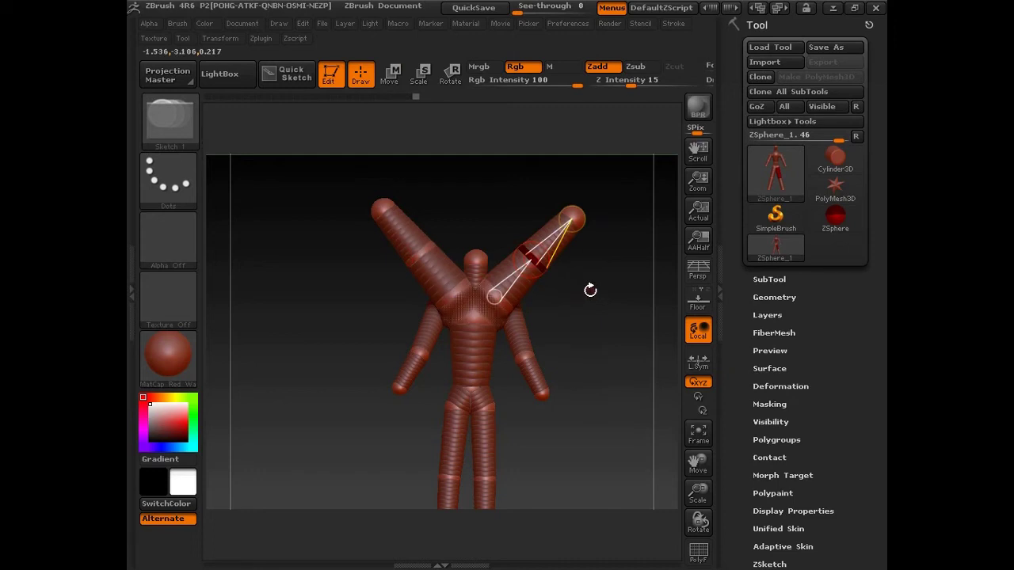
key("ctrl+z")
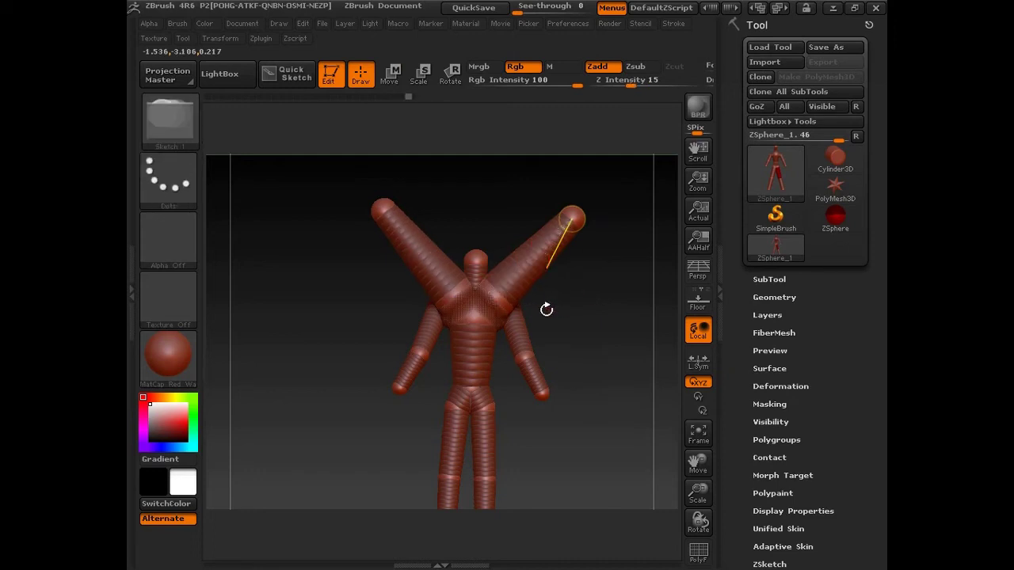
- Resize the shoulder and wing-tip ZSpheres, then drag both wings down toward the lower corners
key("e")
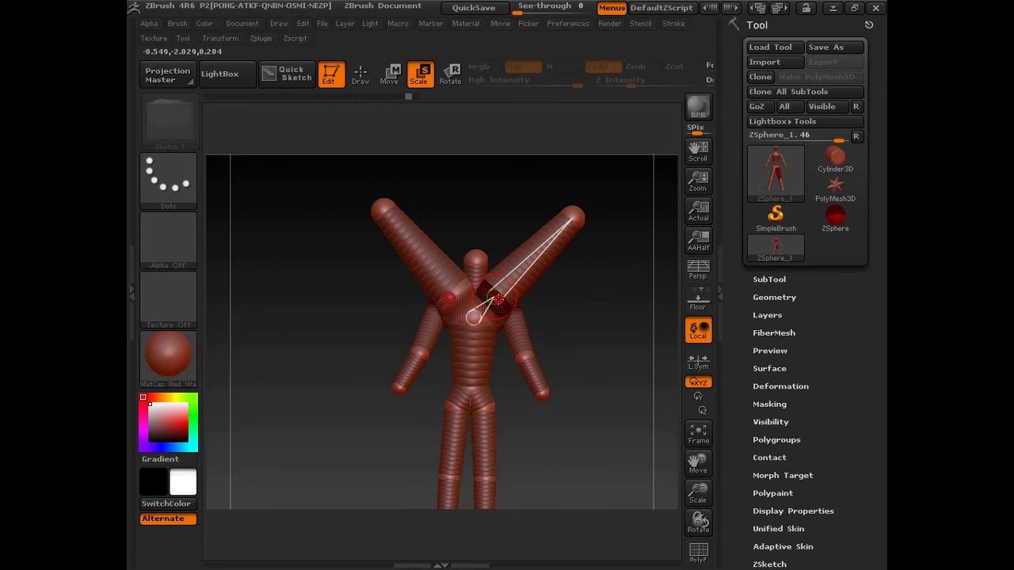
left_click_drag(496, 242, 452, 276)
left_click_drag(568, 216, 562, 131)
left_click_drag(571, 218, 573, 234)
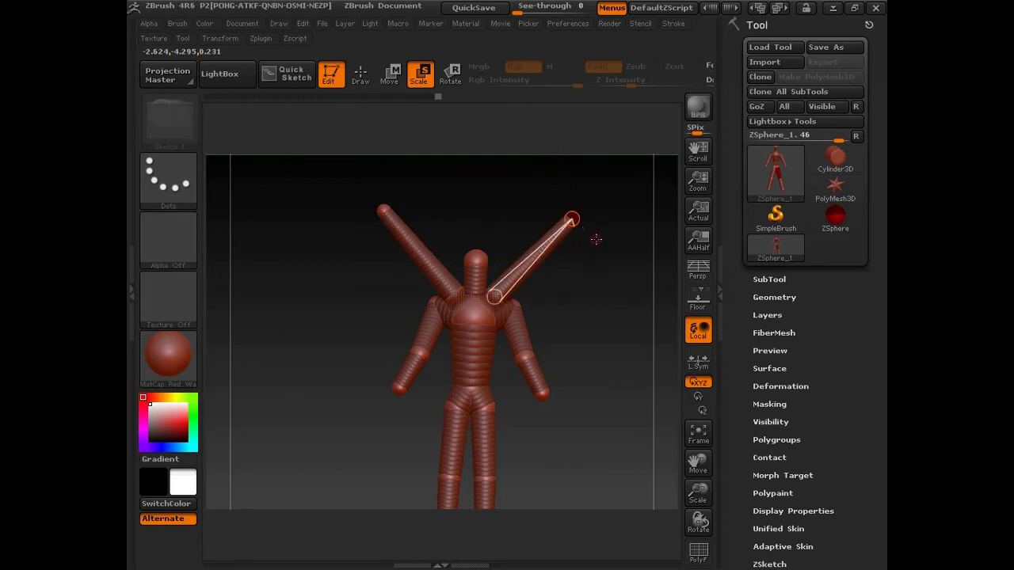
key("w")
left_click_drag(572, 220, 652, 475)
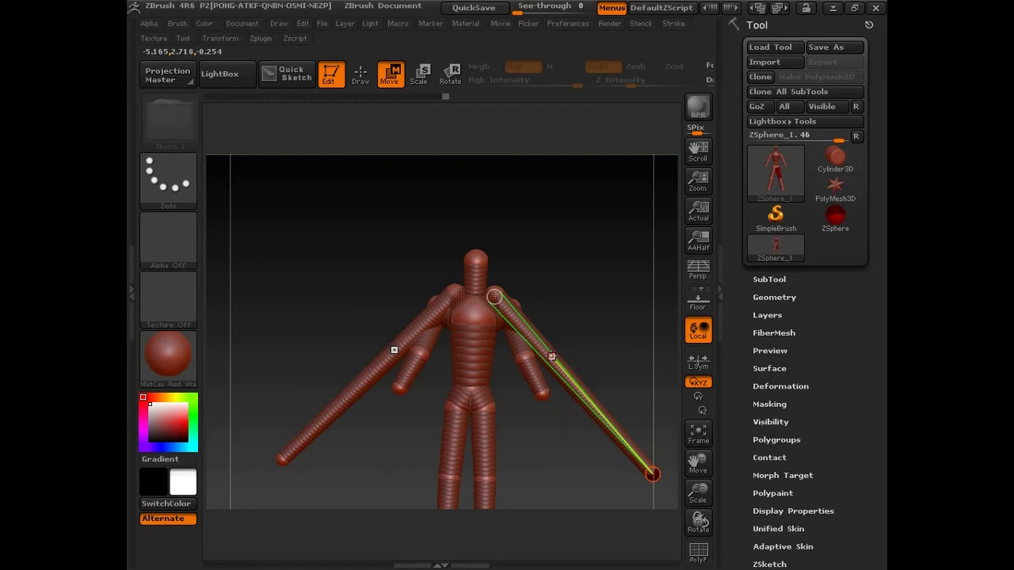
- Insert a mid-wing ZSphere joint and raise it so both wings peak above the head before hanging down
key("q")
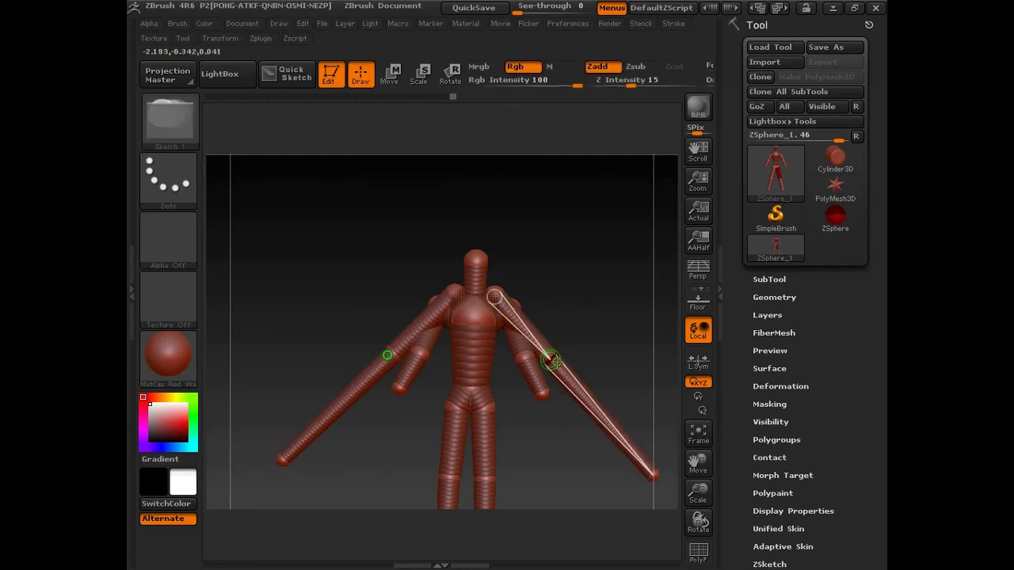
left_click(552, 362)
key("w")
left_click_drag(552, 362, 615, 225)
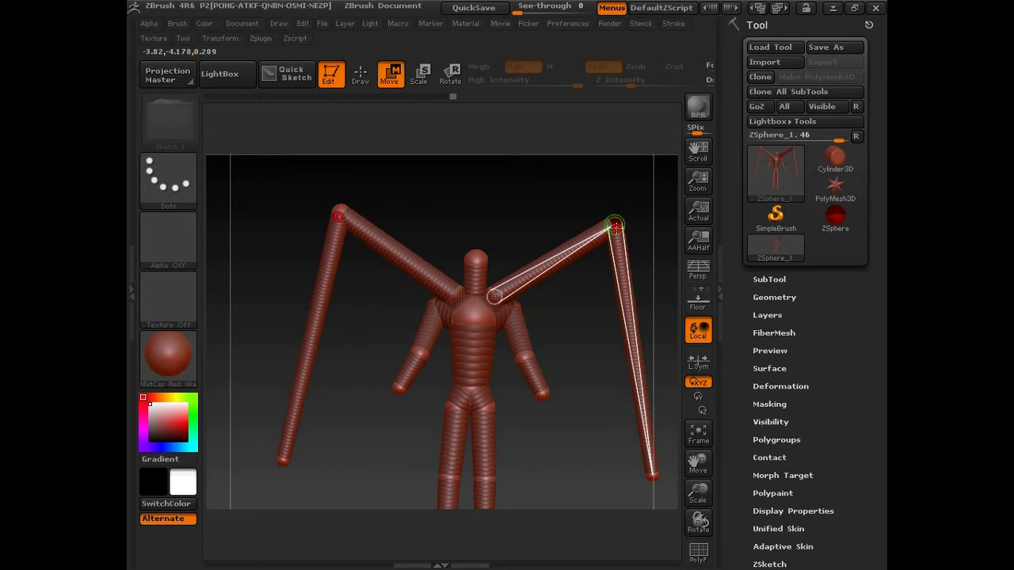
key("q")
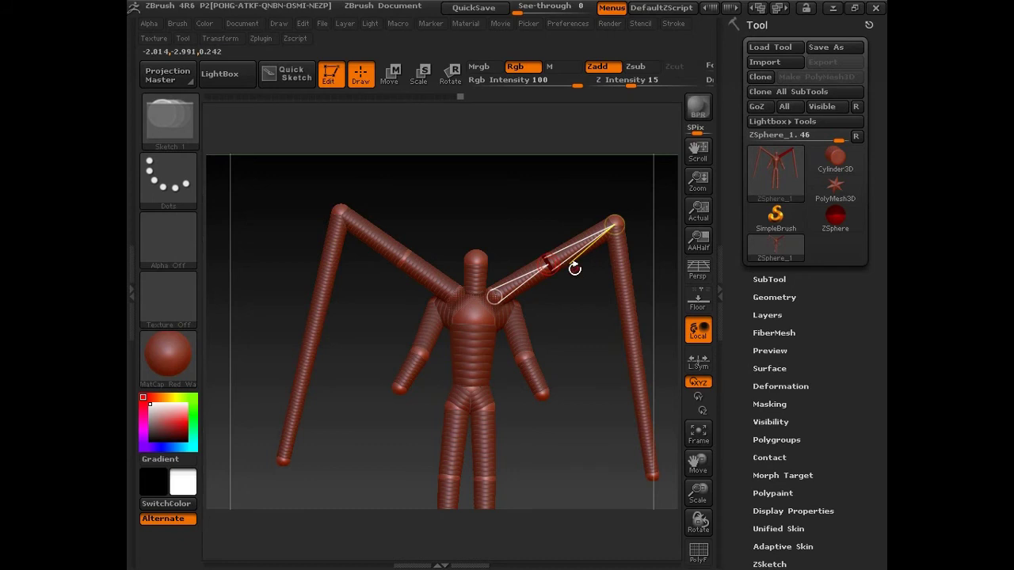
key("w")
mouse_move(546, 262)
left_mouse_down()
mouse_move(546, 345)
mouse_move(515, 342)
left_mouse_up()
- Rotate the armature to face the front and spin it around to check the wing bends in depth
left_click_drag(613, 336, 547, 342)
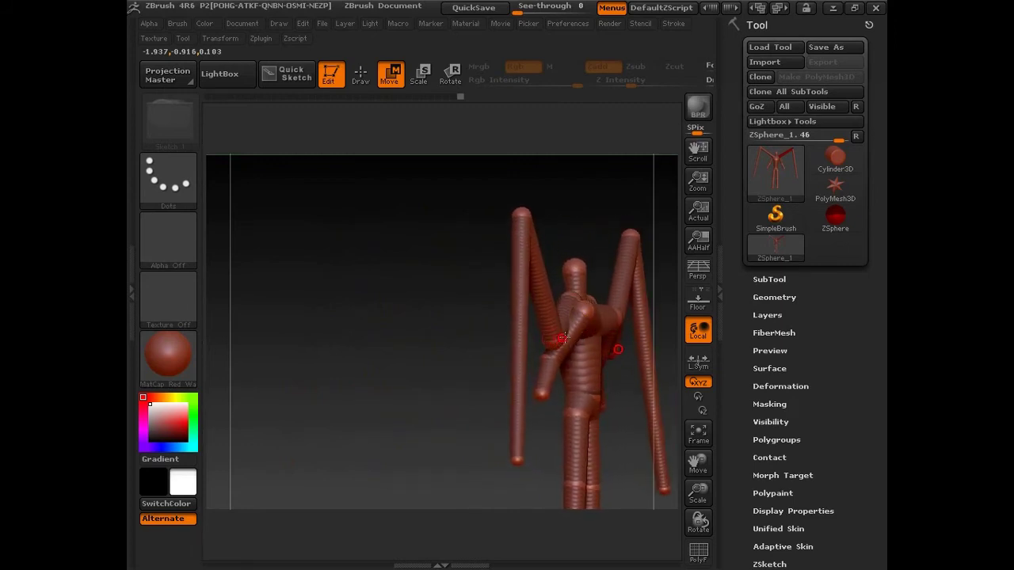
mouse_move(478, 344)
left_mouse_down()
mouse_move(576, 332)
mouse_move(583, 373)
mouse_move(546, 301)
mouse_move(559, 301)
mouse_move(572, 329)
left_mouse_up()
mouse_move(558, 384)
left_mouse_down()
mouse_move(471, 385)
mouse_move(455, 373)
mouse_move(582, 375)
mouse_move(594, 351)
mouse_move(533, 412)
left_mouse_up()
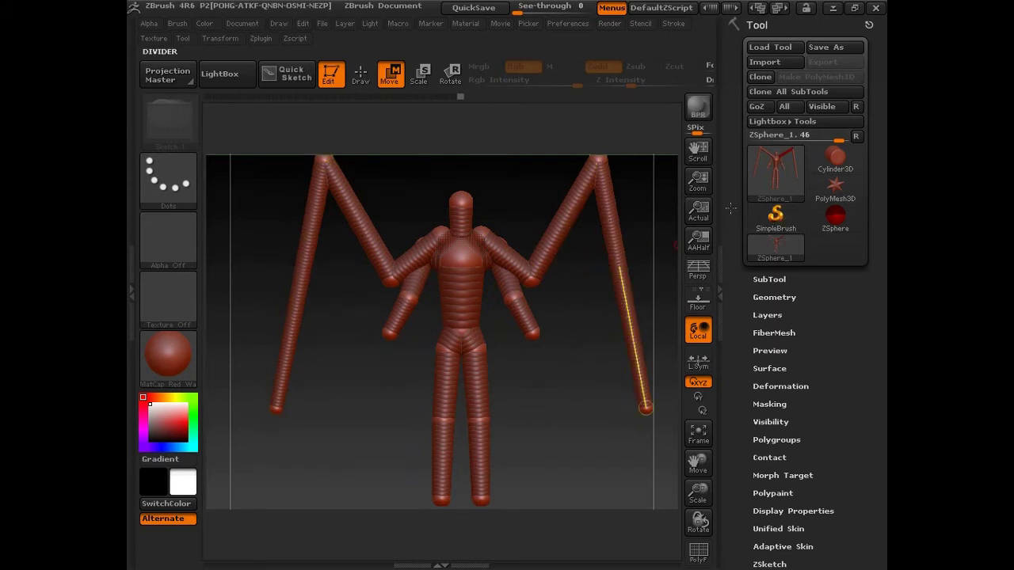
mouse_move(776, 174)
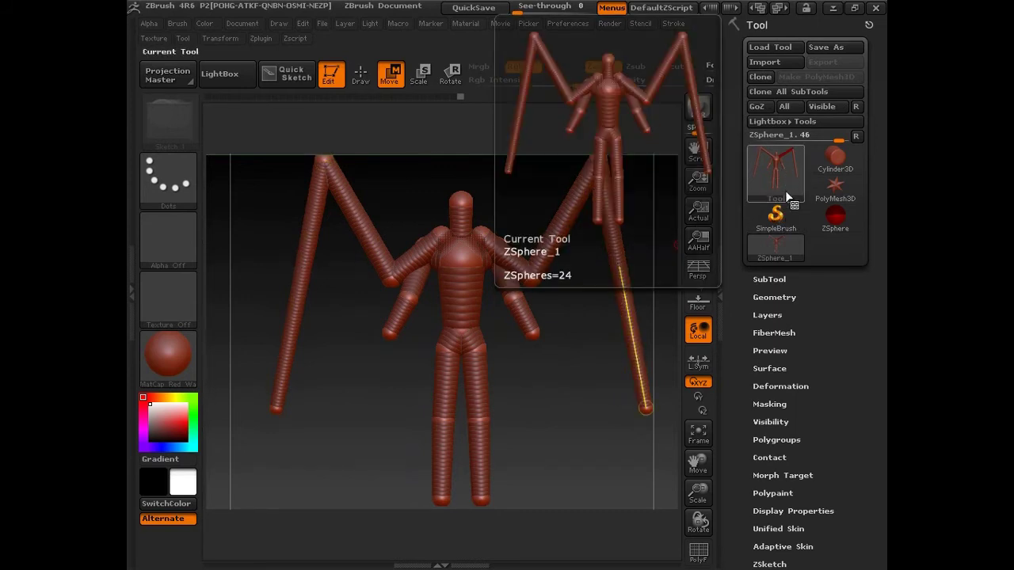
- Decline the SimpleBrush switch and turn off Edit so the winged armature stays on the canvas
left_click(783, 217)
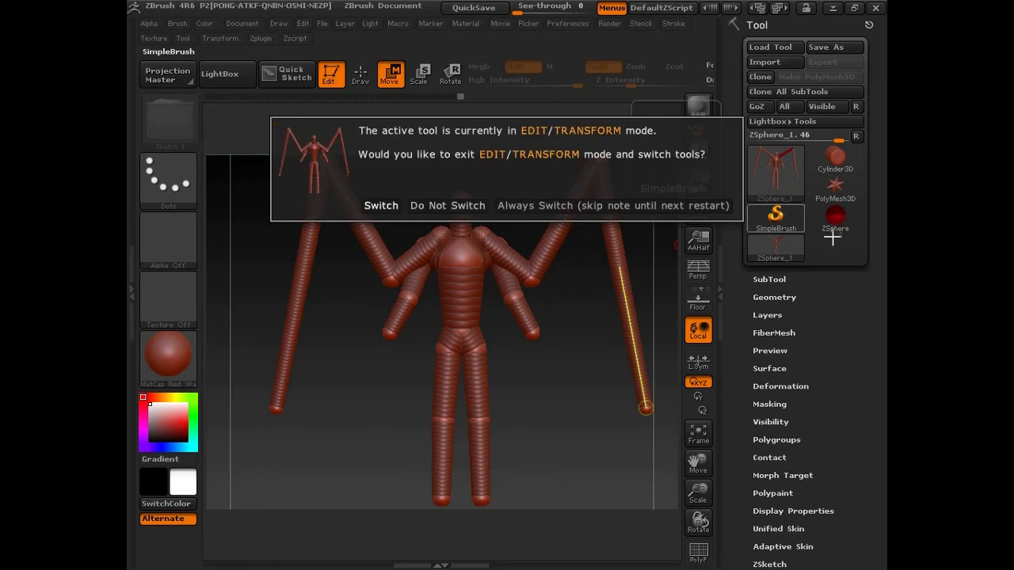
left_click(454, 205)
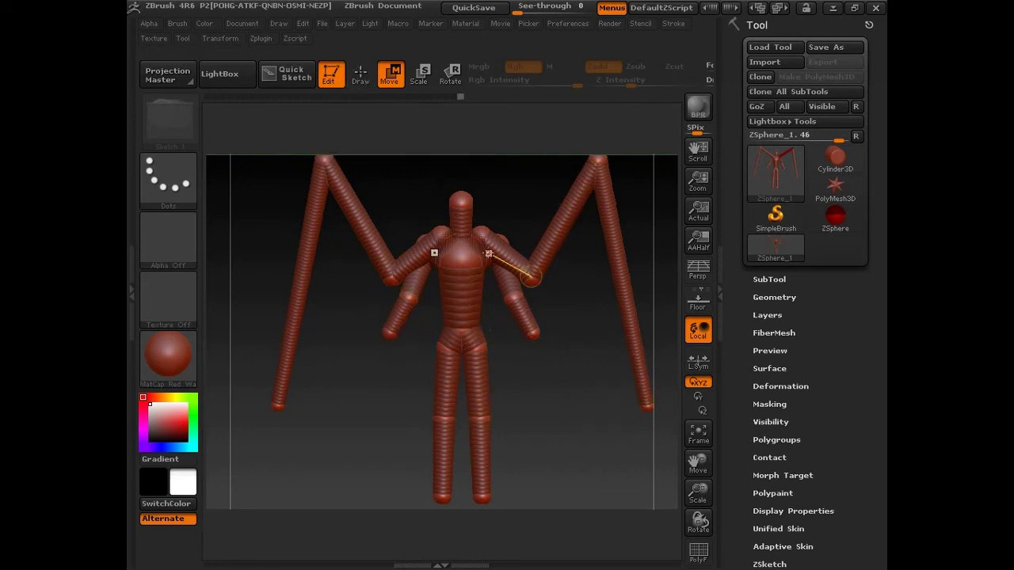
left_click(334, 76)
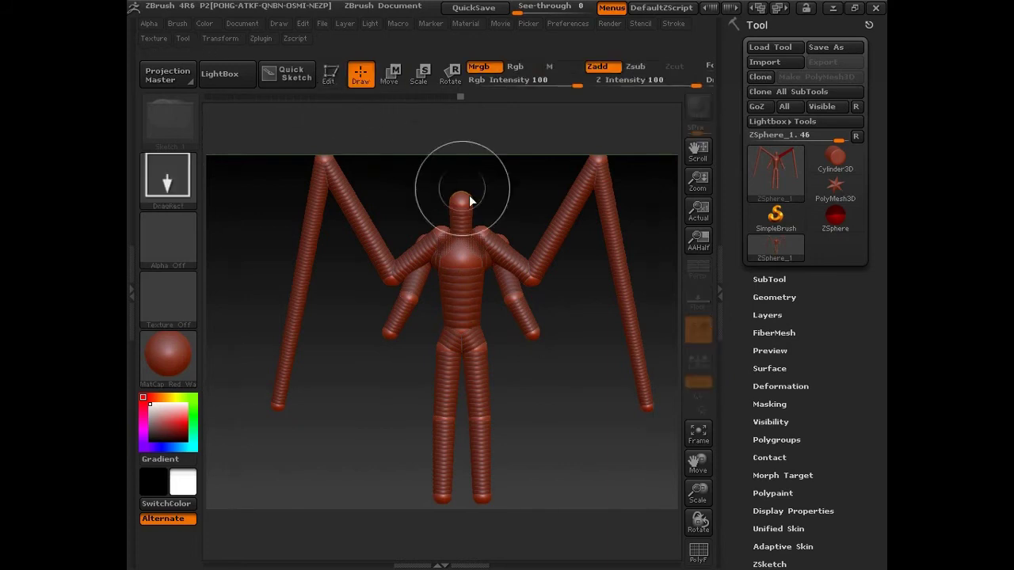
- Clear the canvas with Ctrl+N, draw a new ZSphere (ZSphere_2) and put it in Edit mode
key("ctrl+n")
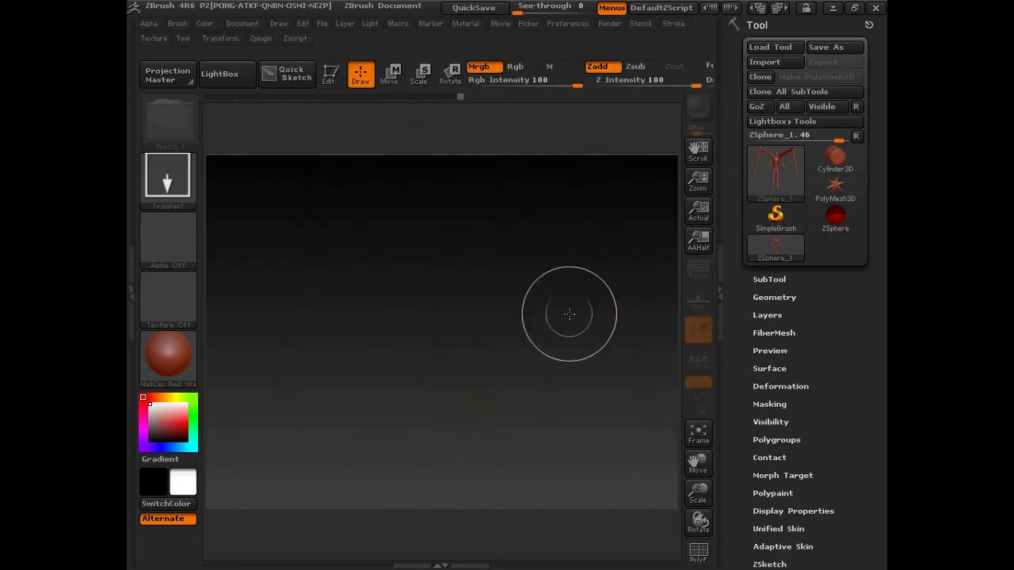
left_click(776, 218)
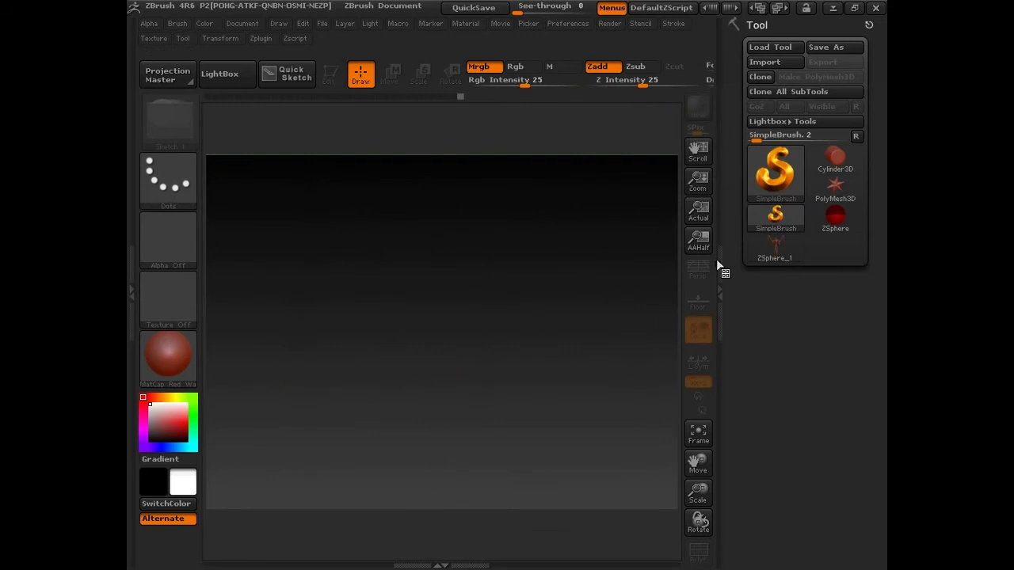
left_click(775, 170)
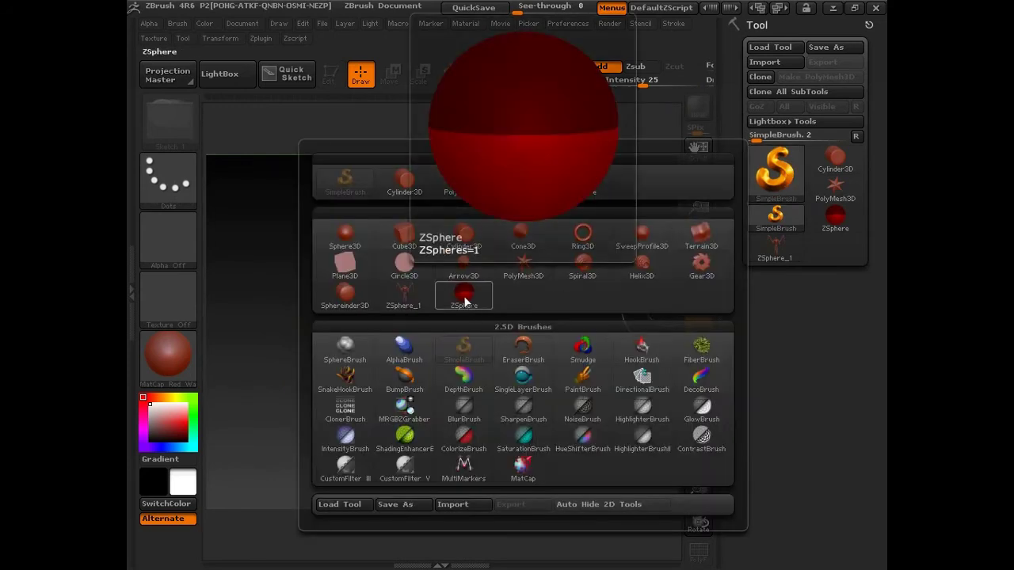
left_click(465, 305)
left_click(443, 298)
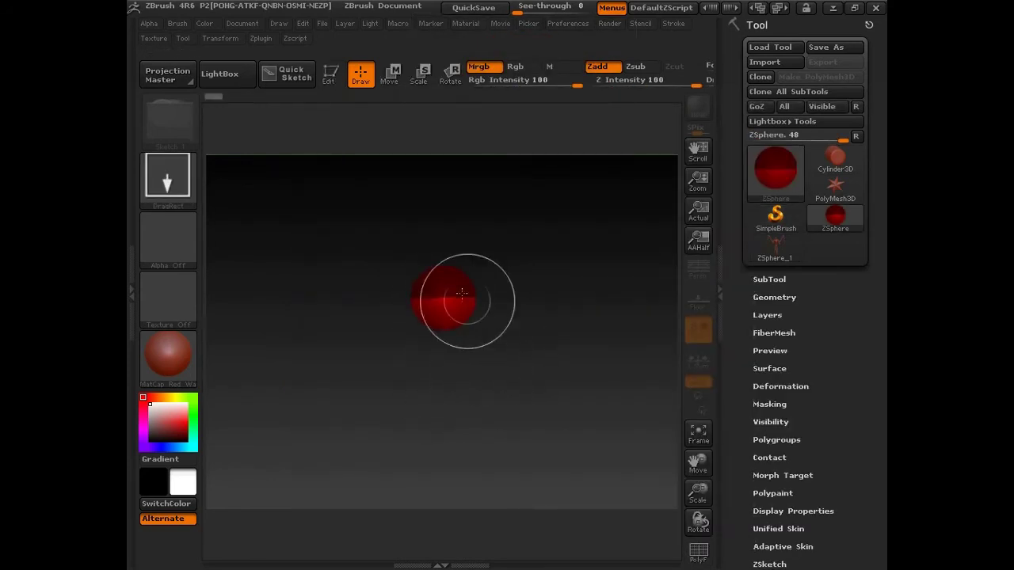
left_click(328, 74)
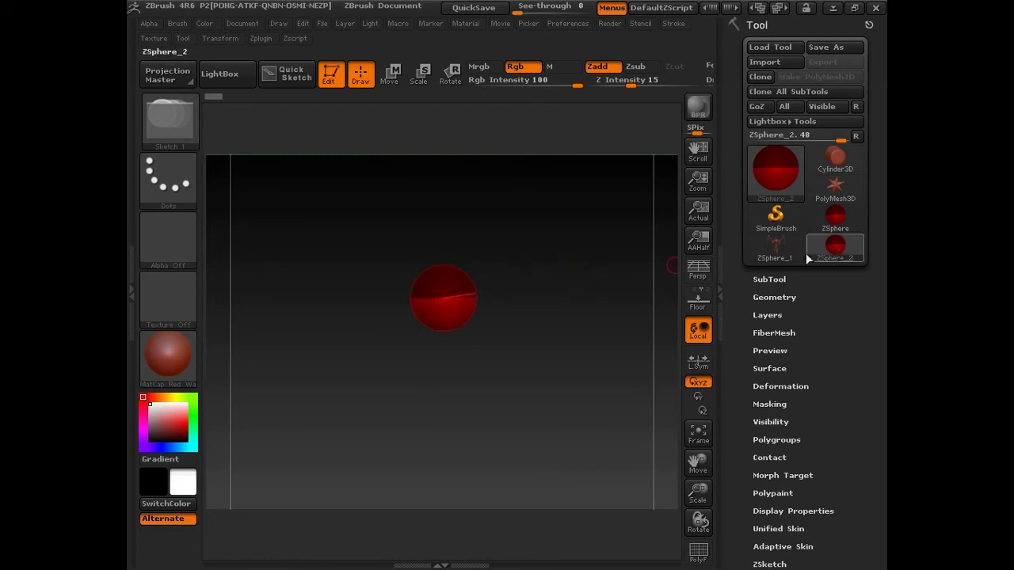
- Exit Edit on ZSphere_2, select ZSphere_1 from the Tool list and redraw the winged armature front-on
left_click(335, 80)
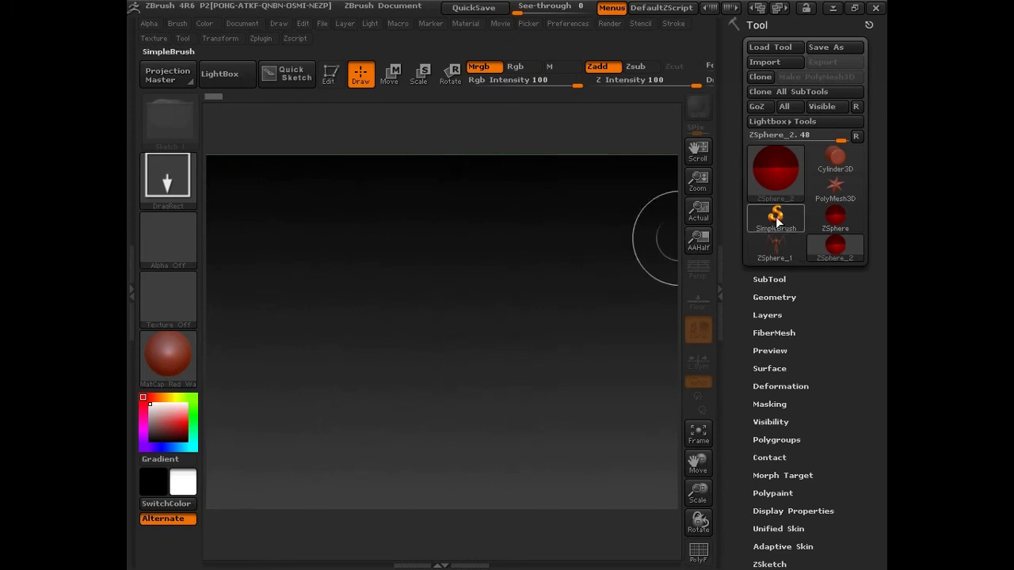
left_click(775, 169)
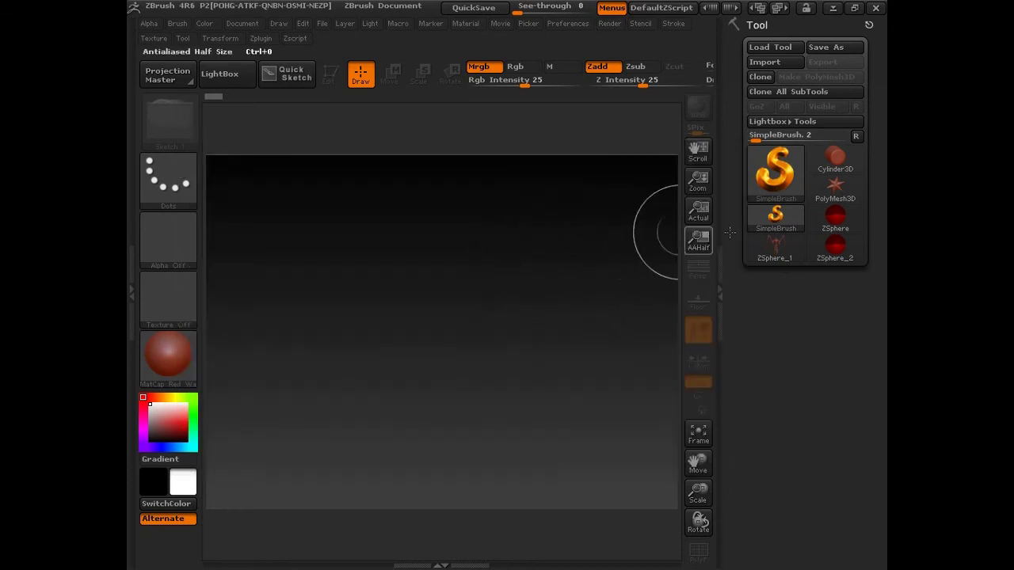
left_click(784, 254)
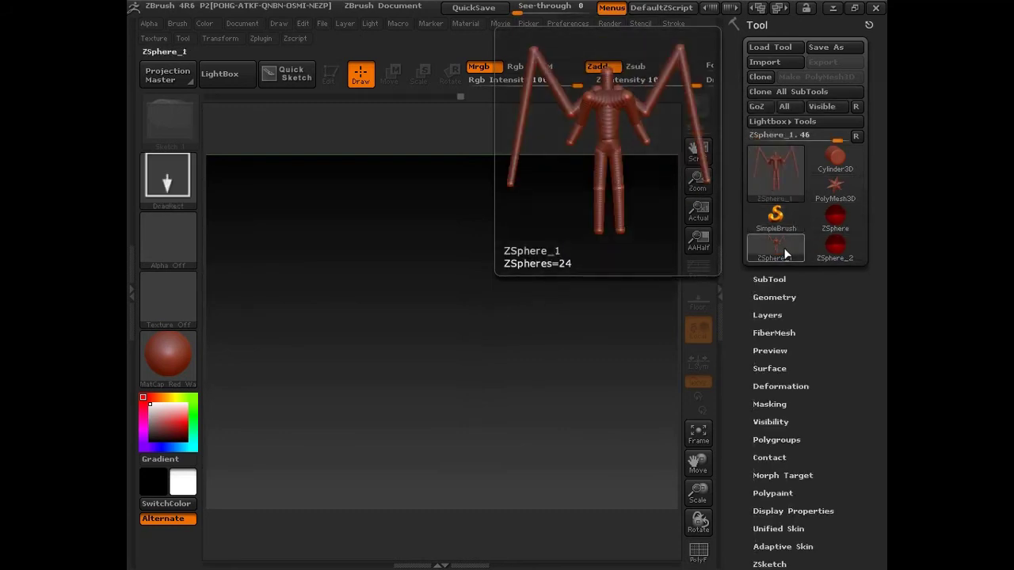
mouse_move(452, 310)
left_mouse_down()
mouse_move(434, 401)
mouse_move(430, 309)
left_mouse_up()
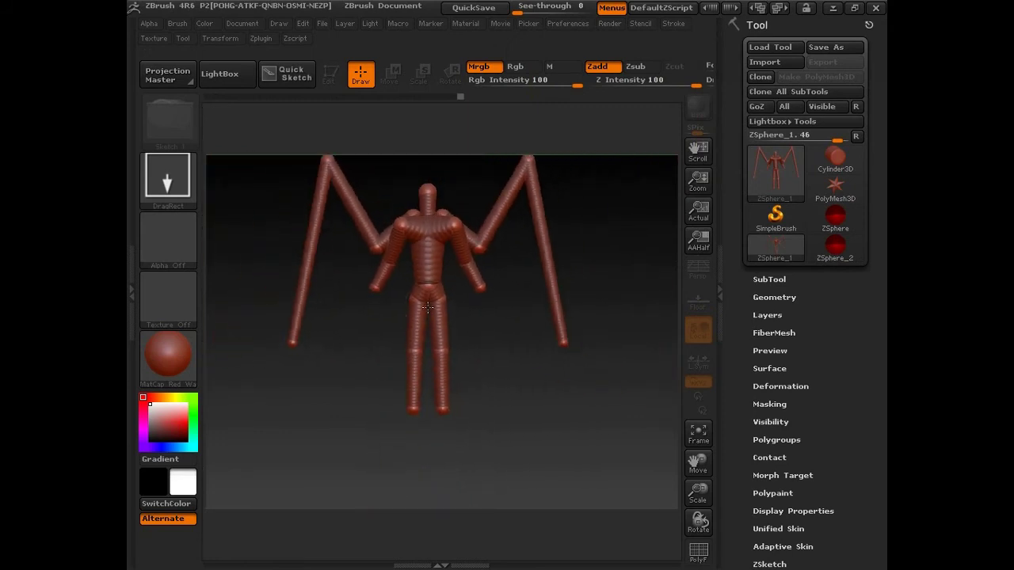
key("t")
left_click_drag(495, 321, 523, 341)
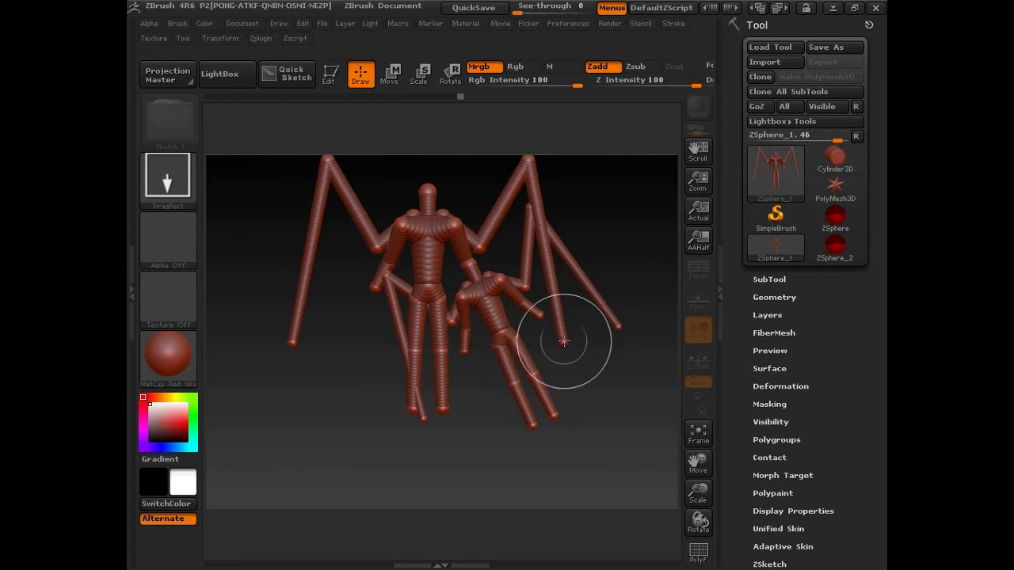
key("ctrl+n")
left_click_drag(464, 335, 463, 342)
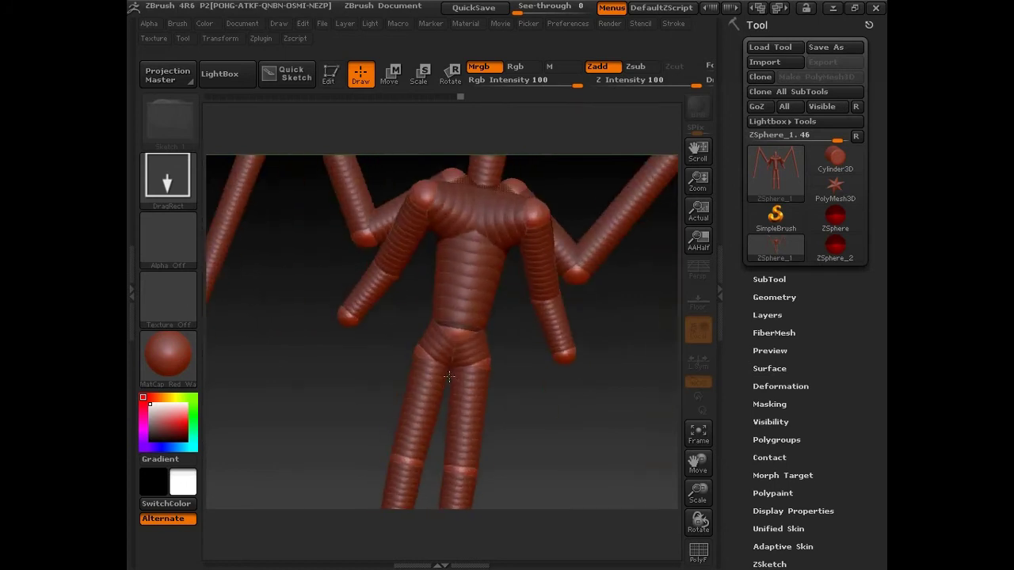
key("t")
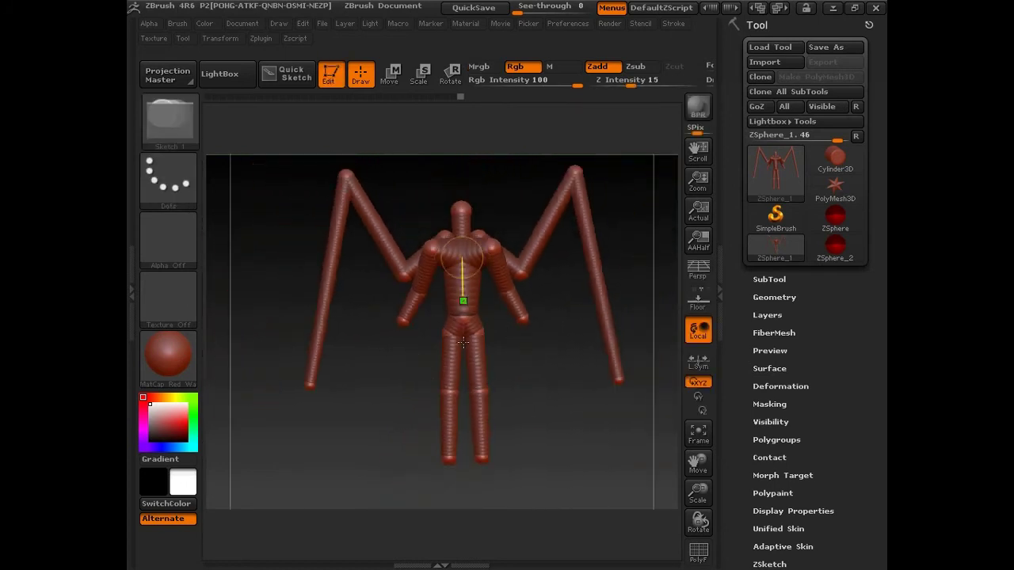
left_click_drag(523, 372, 555, 393)
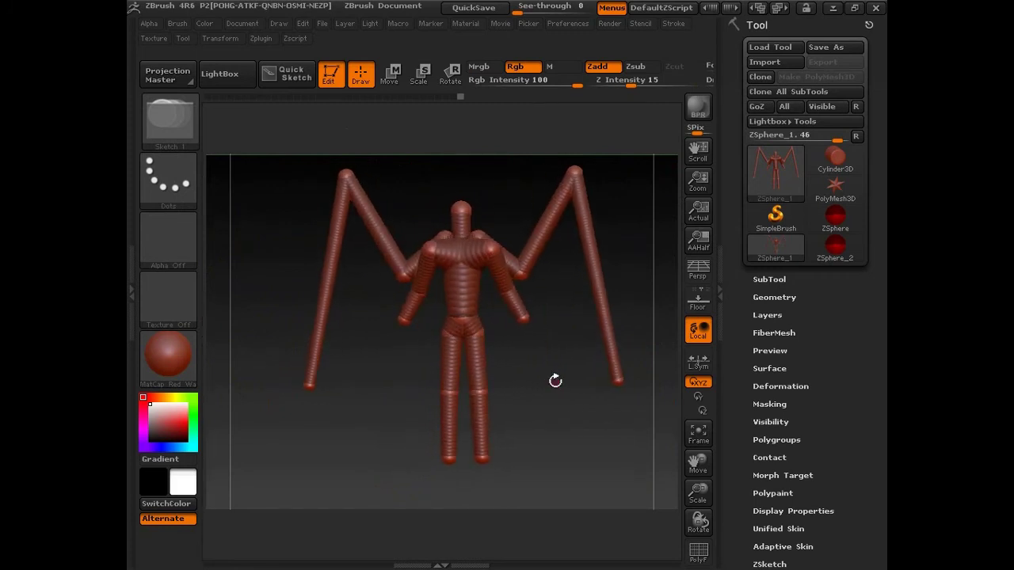
key("a")
mouse_move(554, 384)
left_mouse_down()
mouse_move(430, 373)
mouse_move(563, 373)
mouse_move(549, 393)
mouse_move(558, 430)
mouse_move(521, 408)
mouse_move(547, 388)
mouse_move(553, 314)
mouse_move(547, 389)
mouse_move(570, 412)
left_mouse_up()
mouse_move(499, 315)
left_mouse_down()
mouse_move(592, 387)
mouse_move(314, 474)
mouse_move(301, 436)
mouse_move(569, 405)
left_mouse_up()
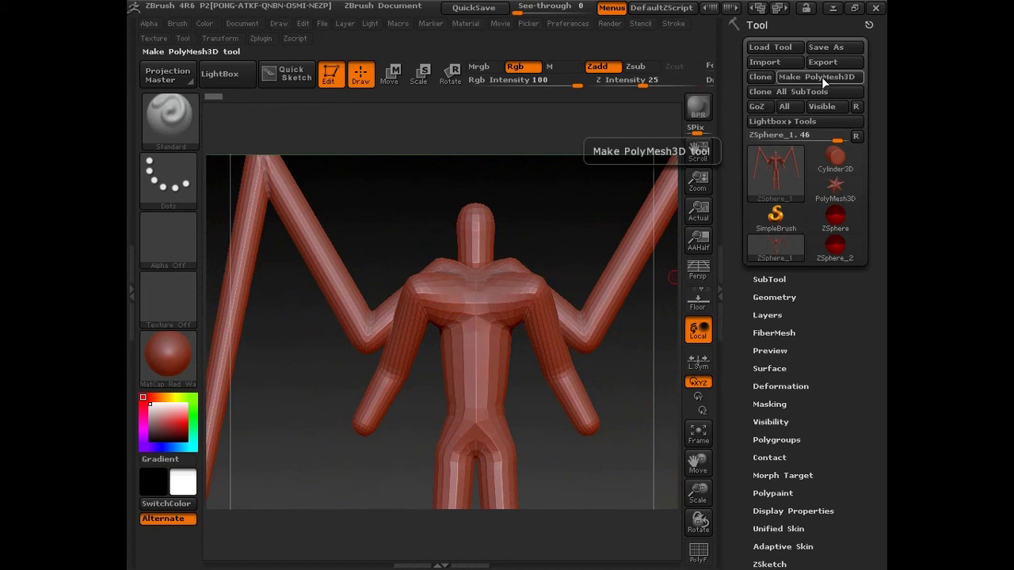
- In Tool > Geometry, preview lower and higher resolution, then convert the armature with Make PolyMesh3D
left_click(788, 297)
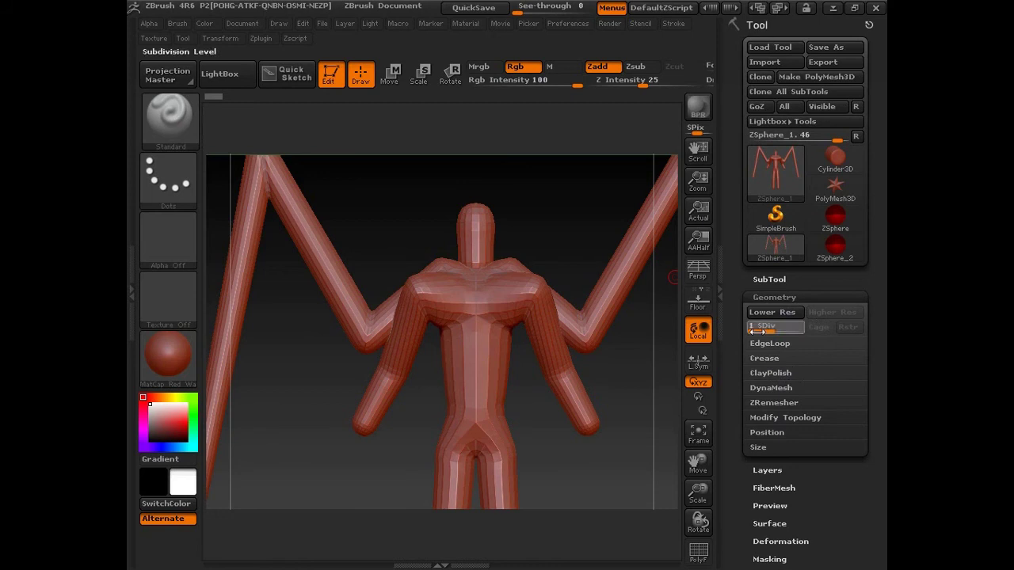
key("shift+d")
key("d")
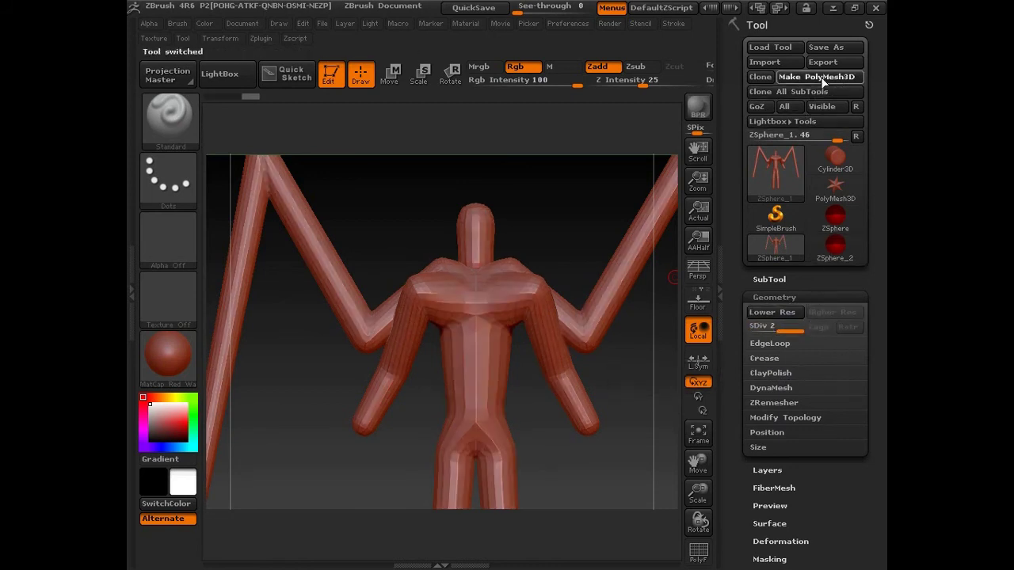
left_click(820, 77)
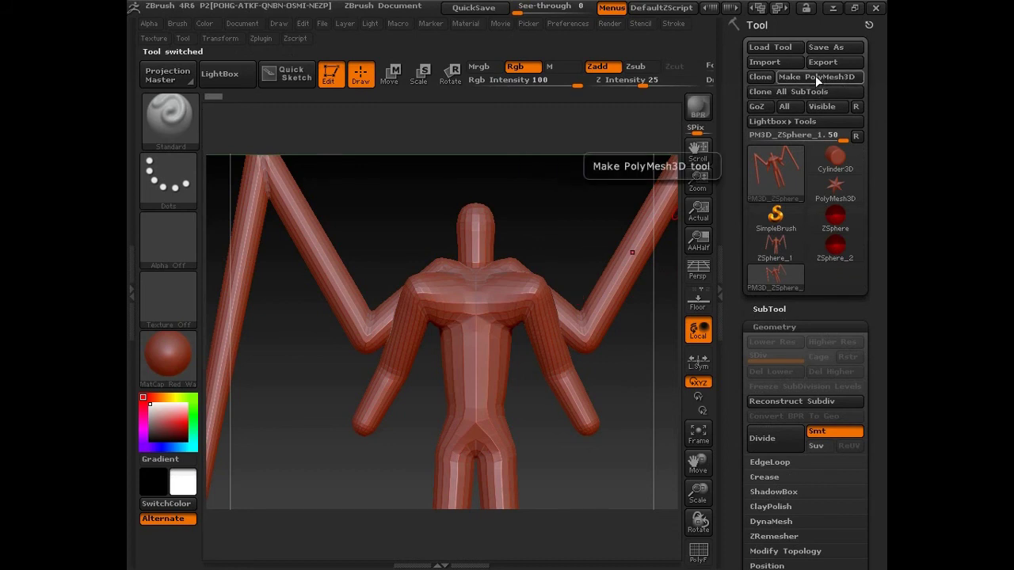
- Compare the ZSphere_1 preview, then make PM3D_ZSphere_1 the active tool
mouse_move(835, 219)
left_click(773, 246)
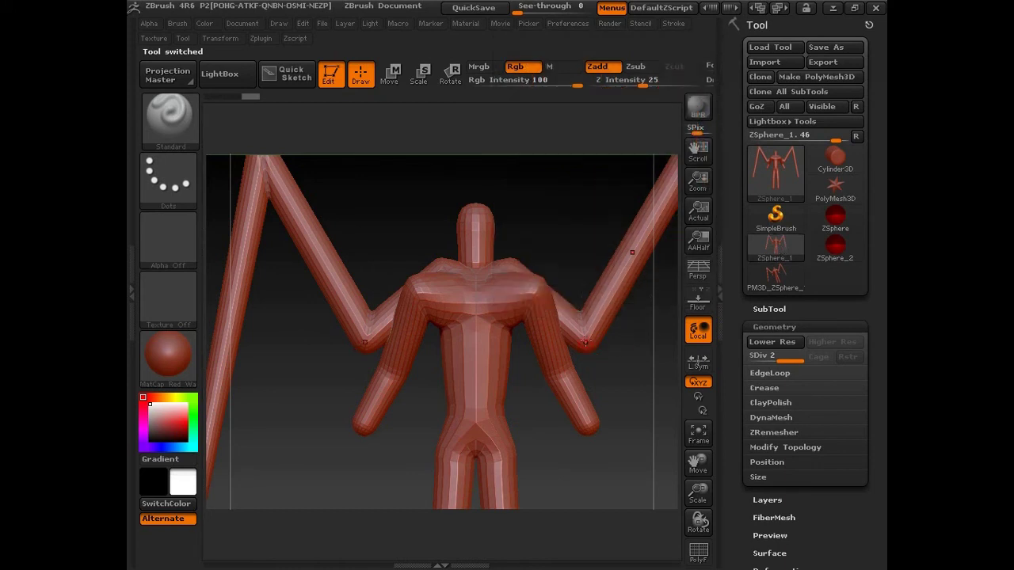
key("a")
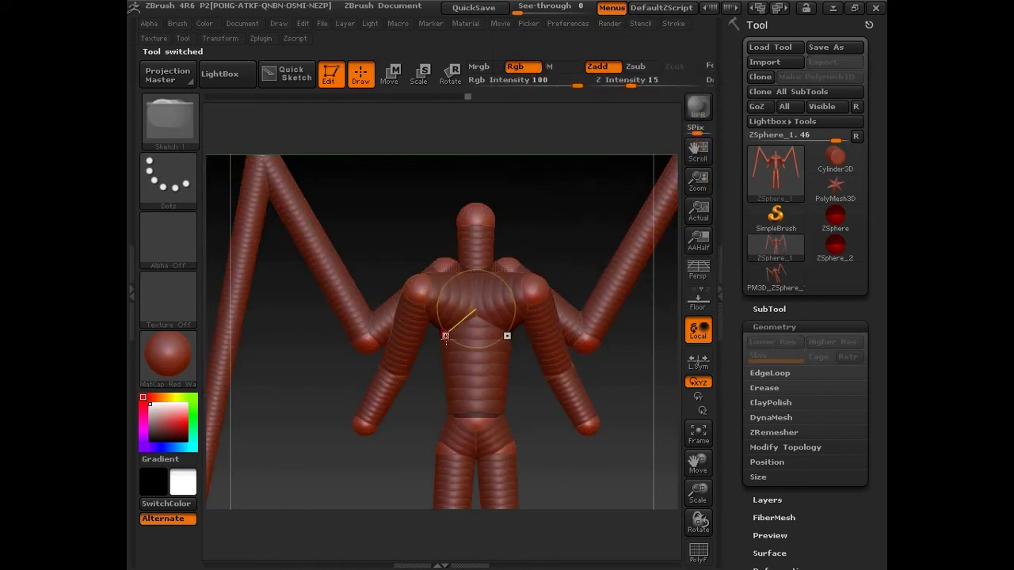
left_click(775, 277)
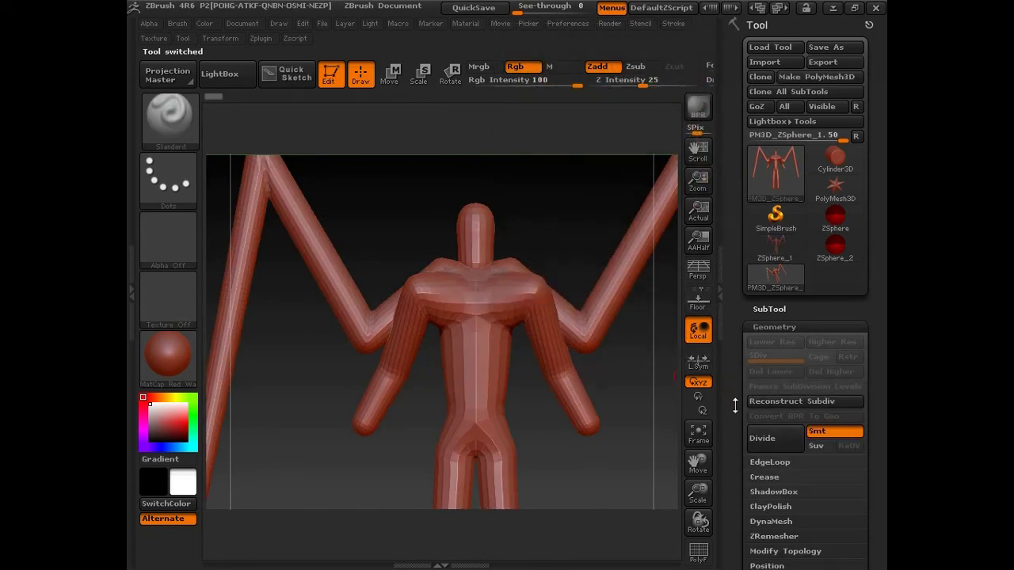
left_click_drag(737, 401, 732, 354)
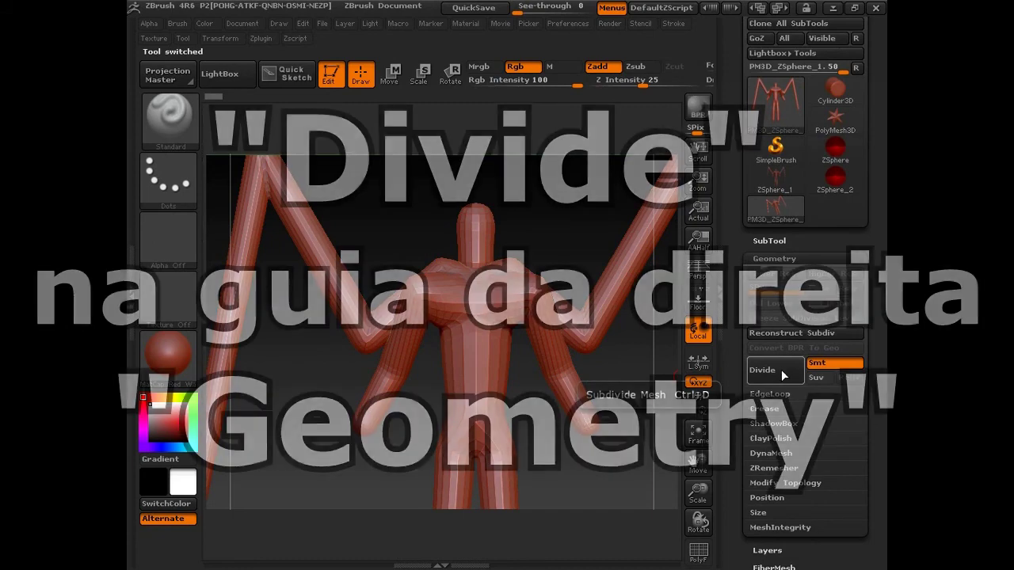
- Divide the PM3D figure for smoothness, inspect it, then start a Document save that brings up LightBox
left_click(778, 371)
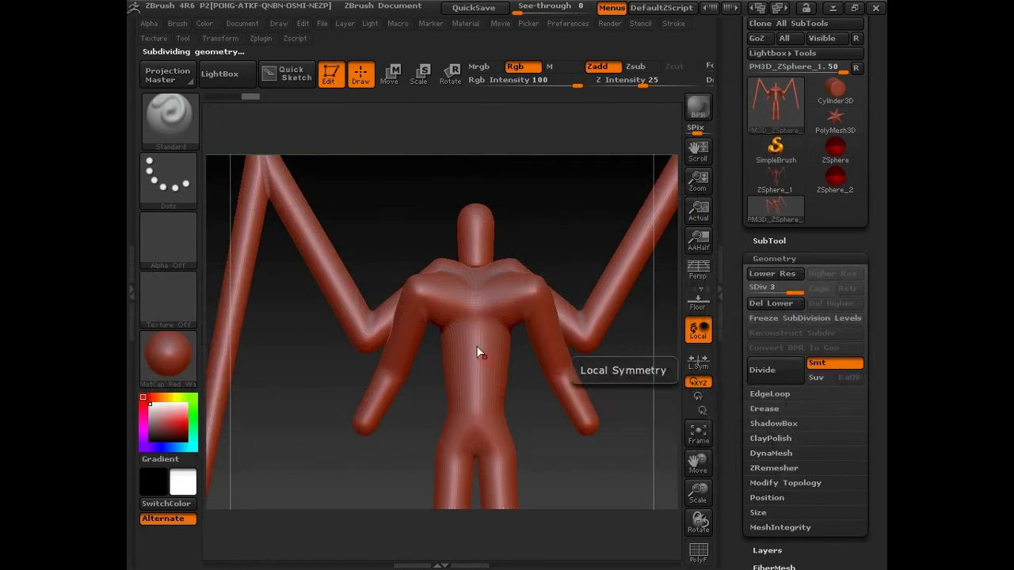
mouse_move(577, 412)
left_mouse_down()
mouse_move(577, 326)
mouse_move(605, 388)
left_mouse_up()
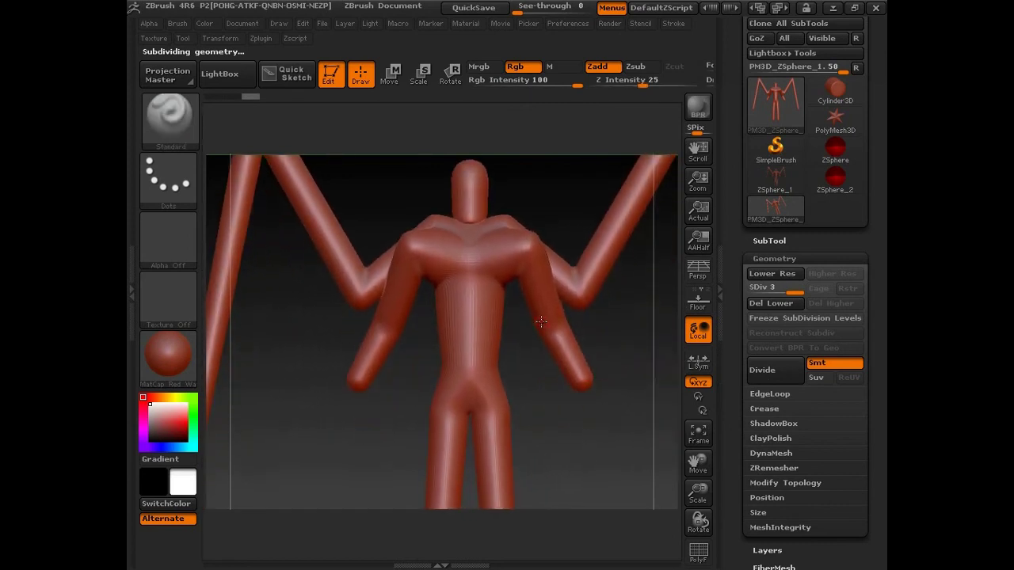
left_click(248, 28)
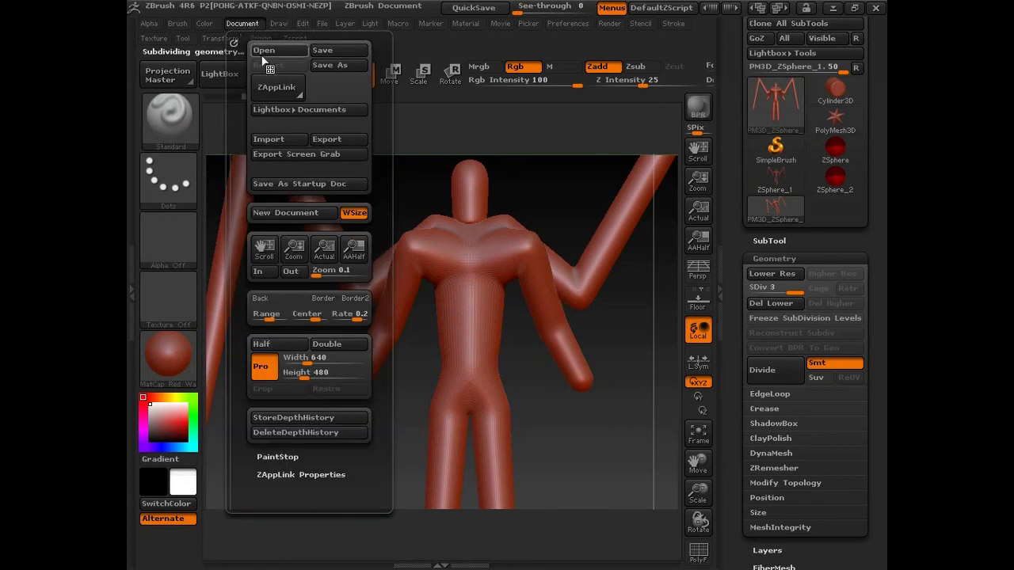
left_click(336, 64)
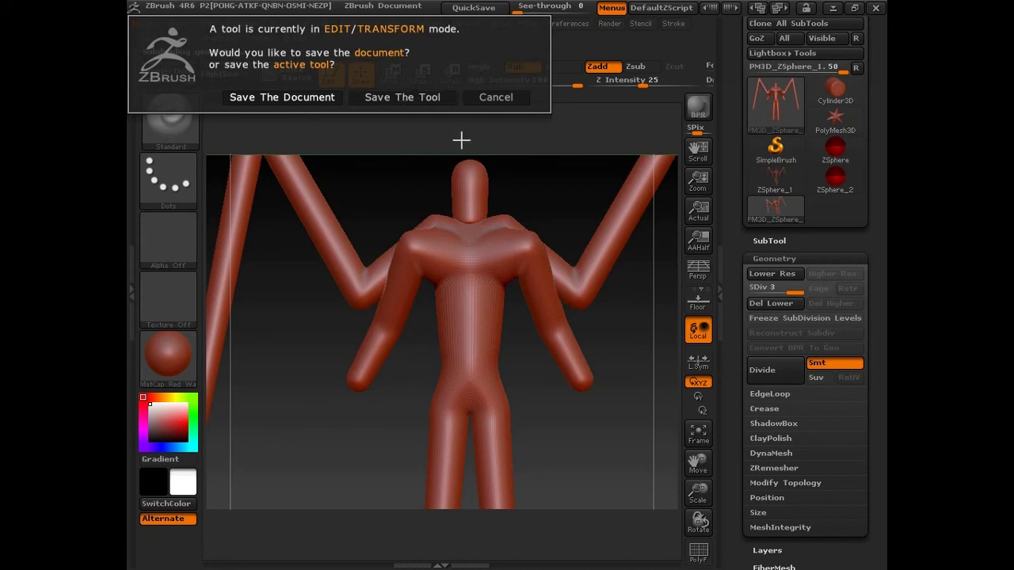
left_click(492, 97)
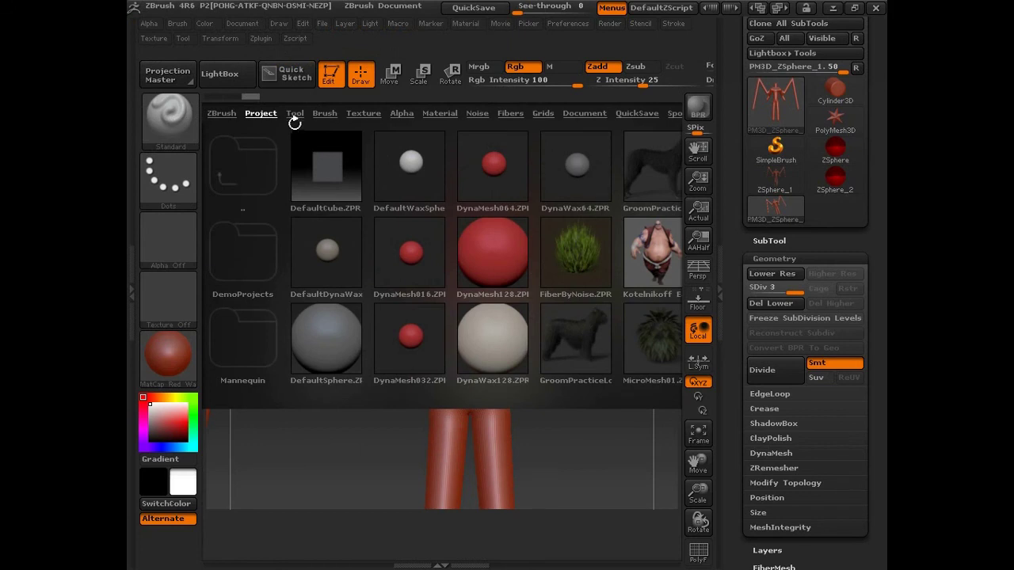
- Browse the LightBox Tool library, close it, and bring up the sculpting brush picker
left_click(294, 115)
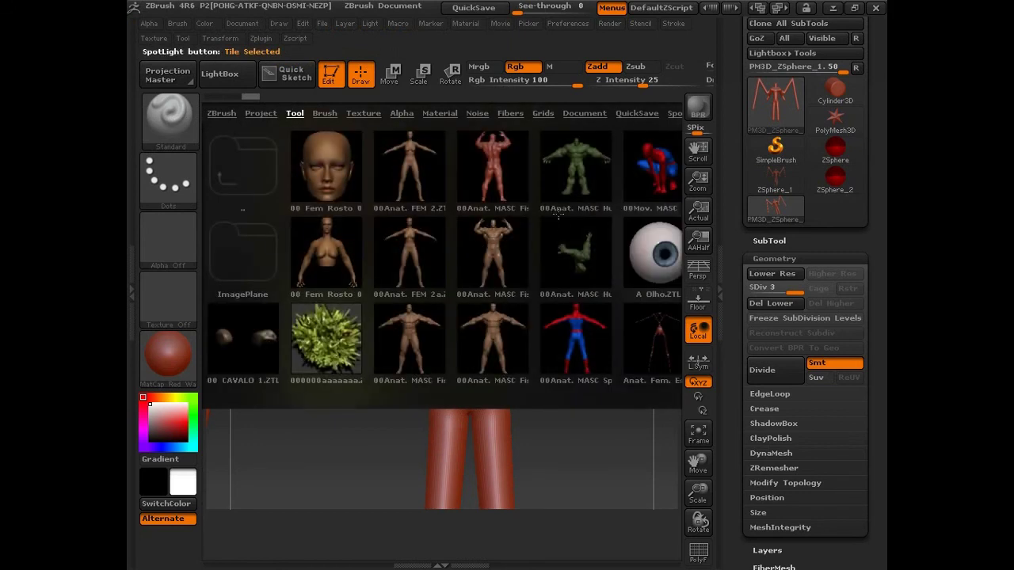
left_click_drag(535, 277, 416, 270)
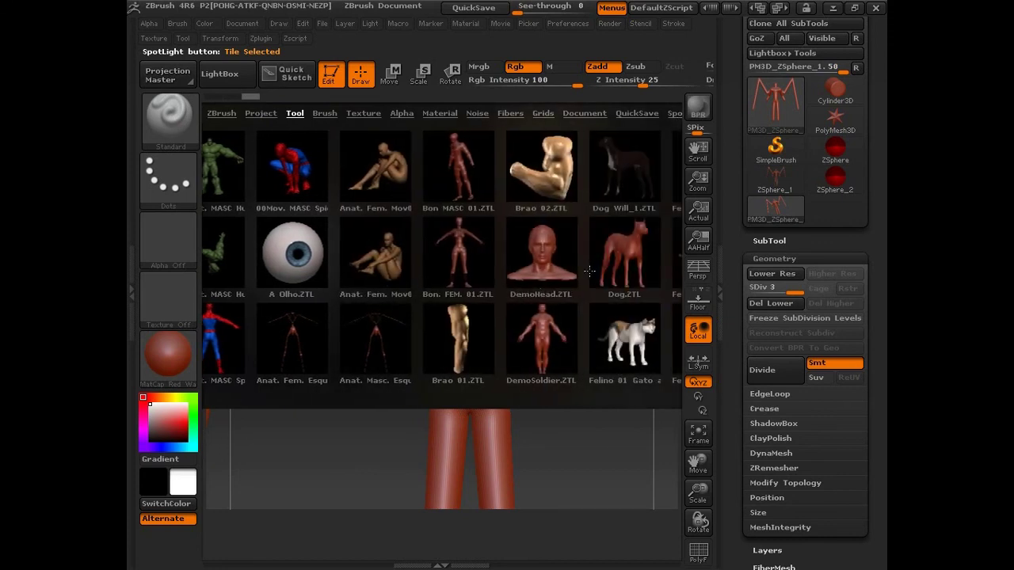
left_click_drag(538, 272, 299, 217)
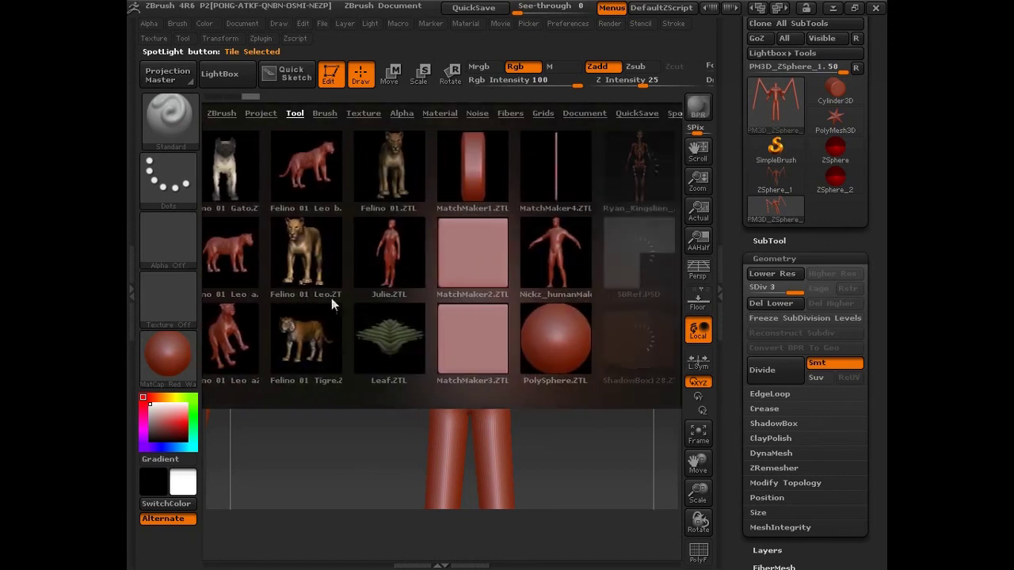
mouse_move(513, 274)
left_mouse_down()
mouse_move(372, 271)
mouse_move(527, 277)
left_mouse_up()
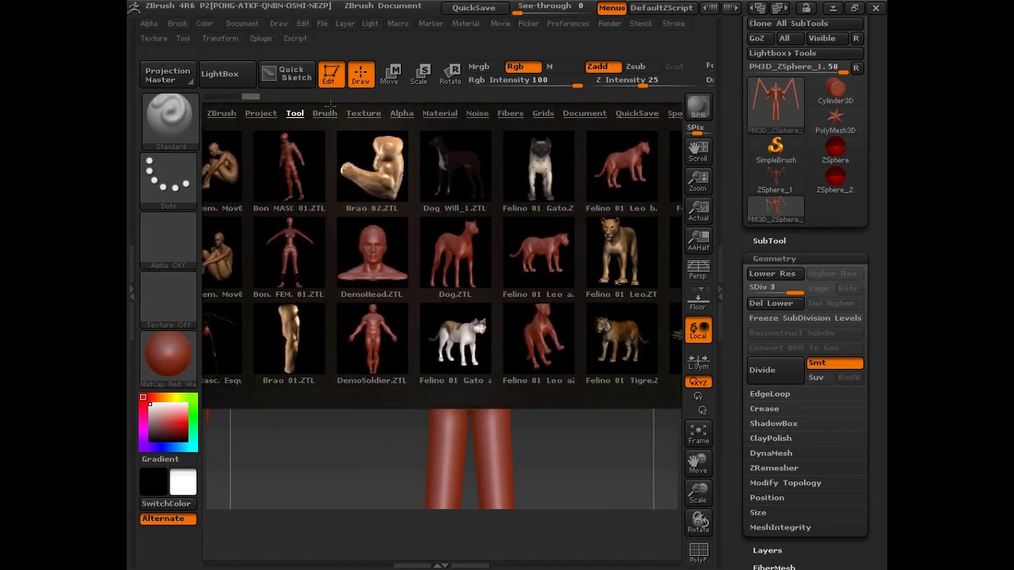
left_click(220, 73)
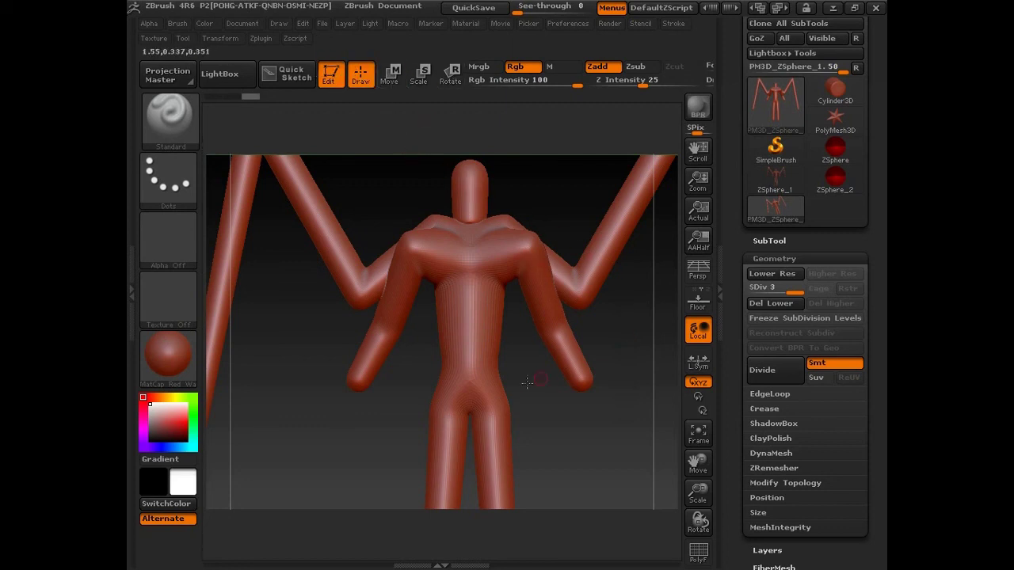
left_click(169, 125)
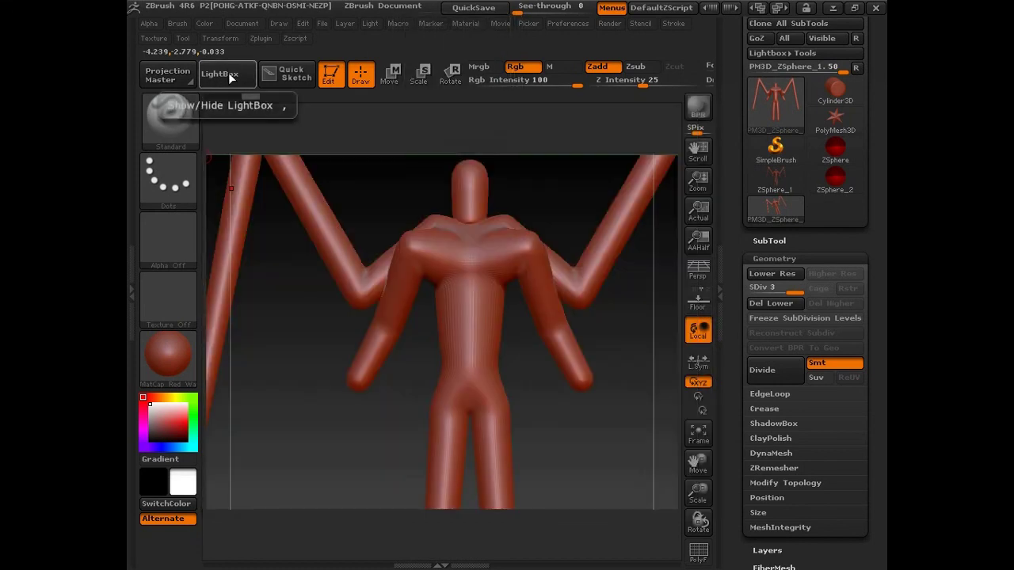
left_click(228, 72)
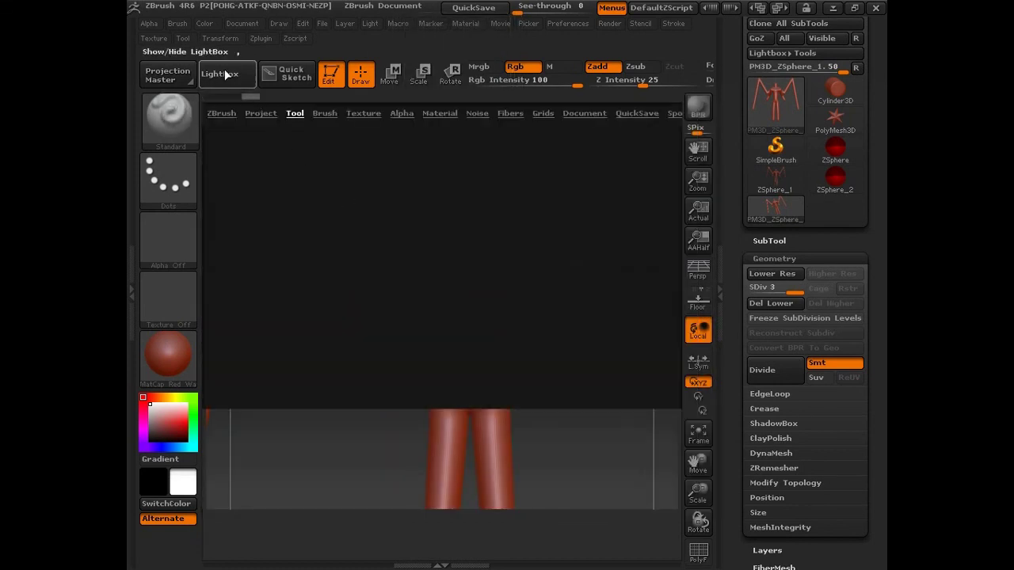
left_click(226, 73)
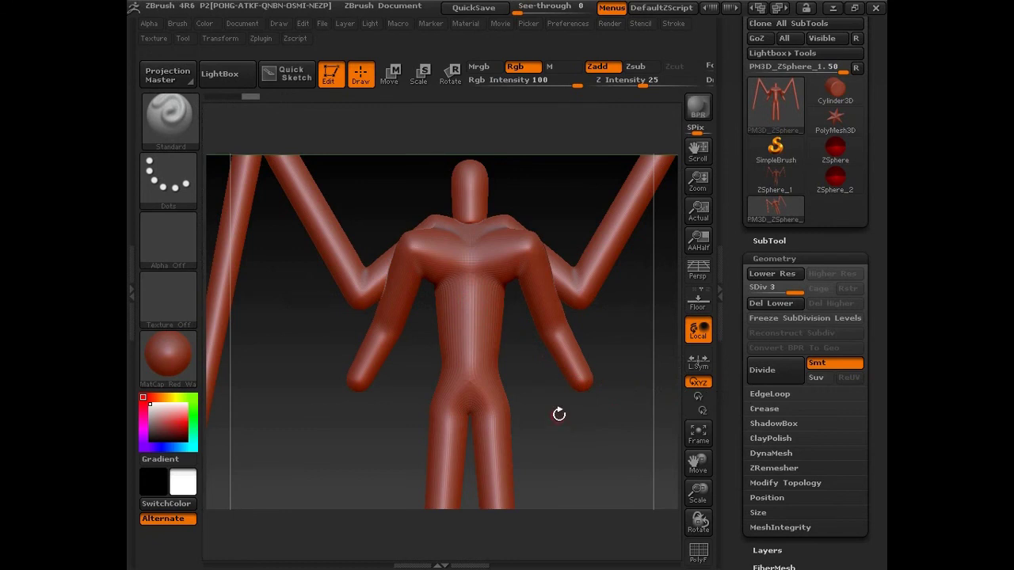
mouse_move(775, 150)
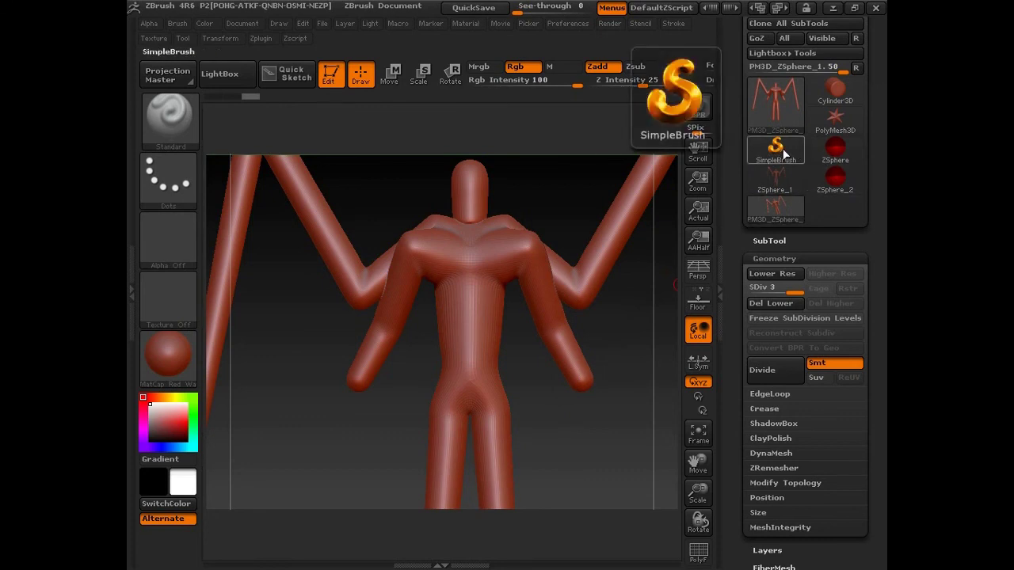
- Turn off Edit without switching tools, clear the canvas, make SimpleBrush current and show the 3D mesh tools
left_click(777, 150)
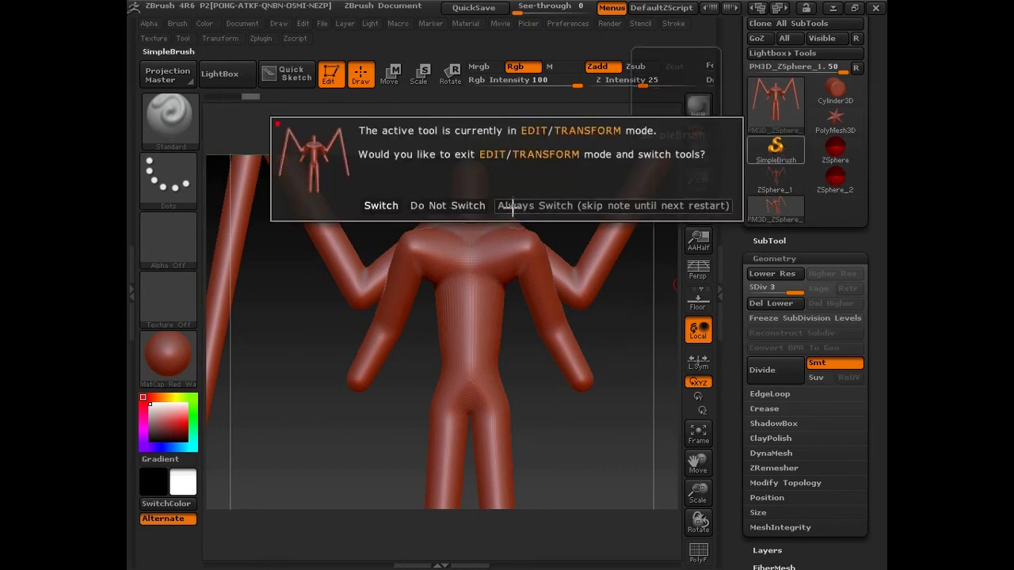
left_click(469, 206)
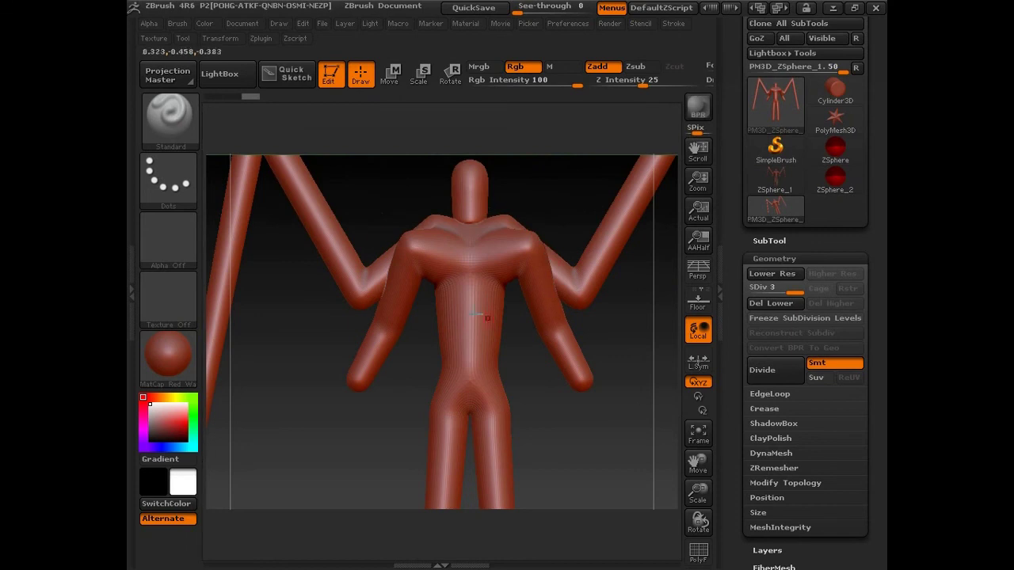
left_click(331, 74)
key("ctrl+n")
left_click(775, 149)
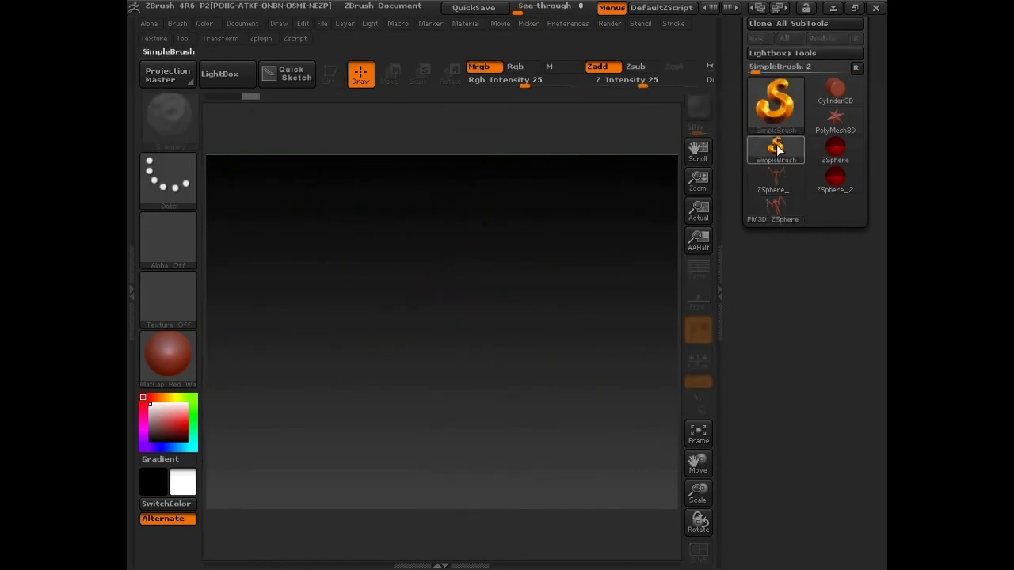
left_click(788, 111)
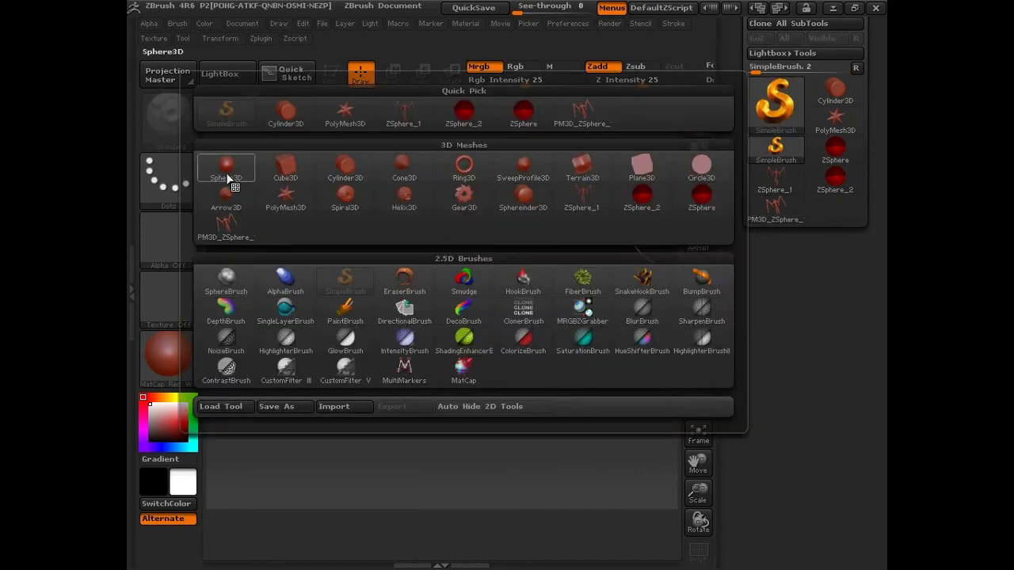